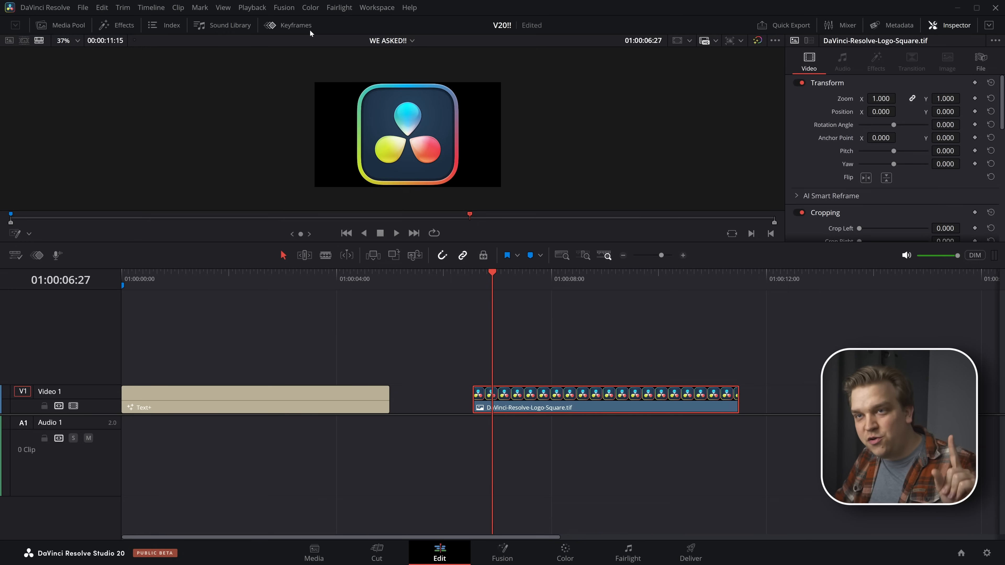
# Open the keyframe editor and display an enlarged keyframe tray beneath the timeline tracks
pyautogui.click(308, 28)
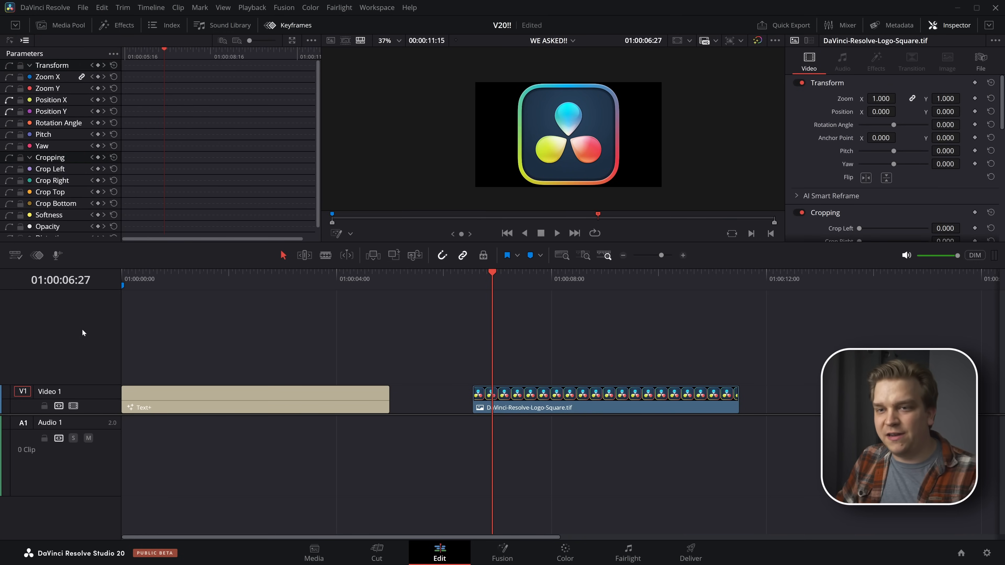
pyautogui.click(15, 255)
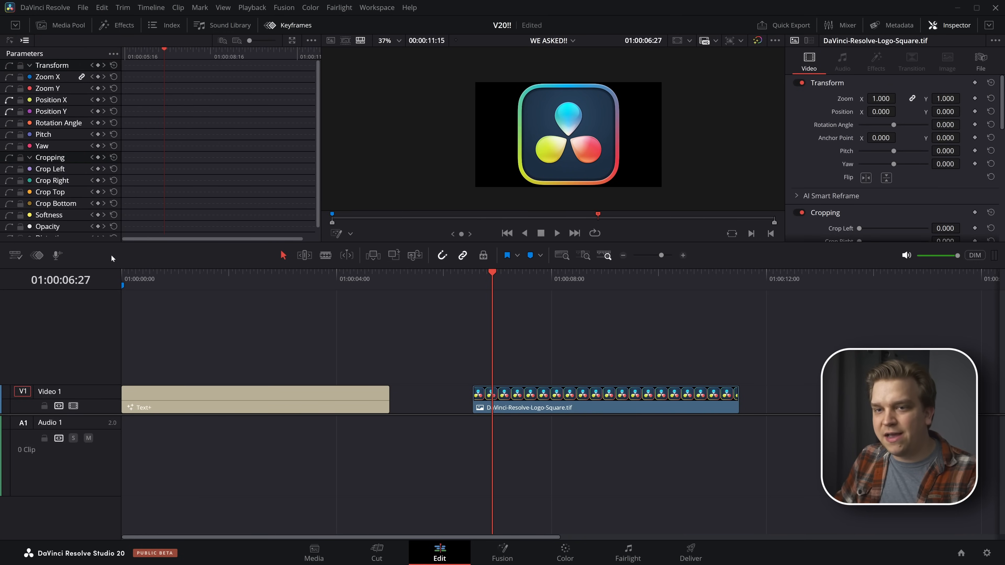
pyautogui.click(37, 255)
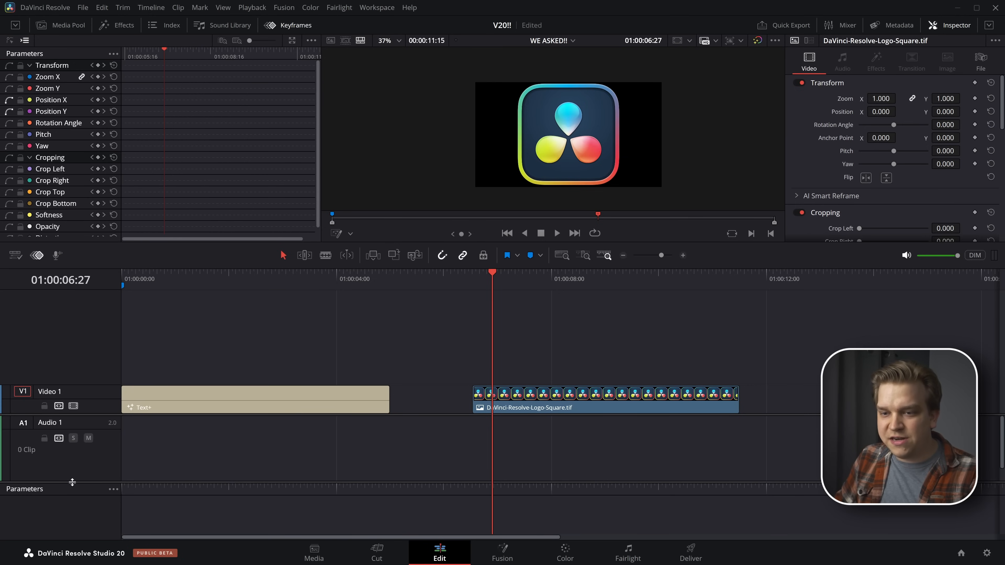
pyautogui.moveTo(73, 482); pyautogui.dragTo(71, 433)
# Set the DaVinci Resolve logo clip's zoom to 0.500 and keyframe its zoom and position at 01:00:07:15
pyautogui.moveTo(492, 277); pyautogui.dragTo(508, 281)
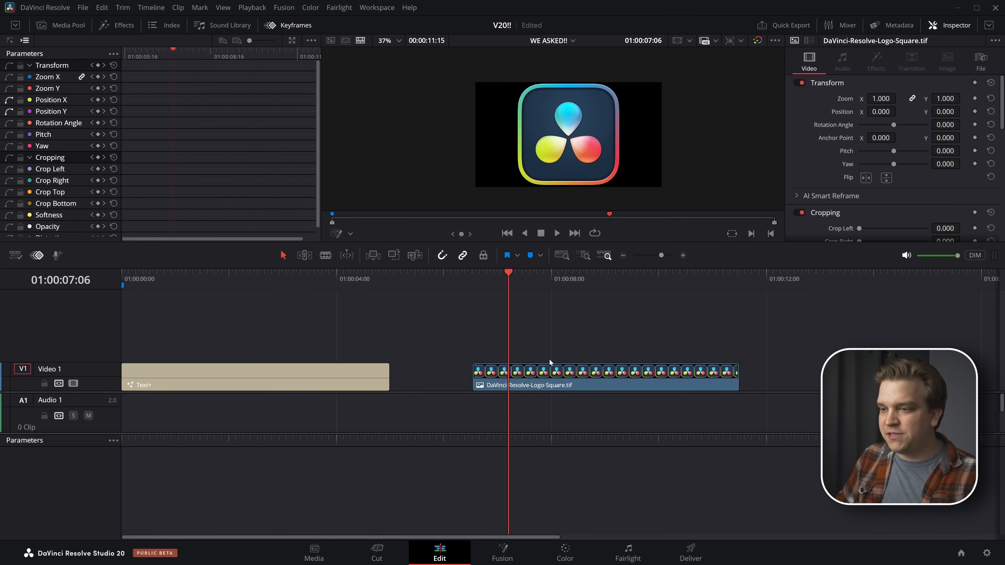
pyautogui.click(551, 369)
pyautogui.moveTo(880, 102); pyautogui.dragTo(860, 102)
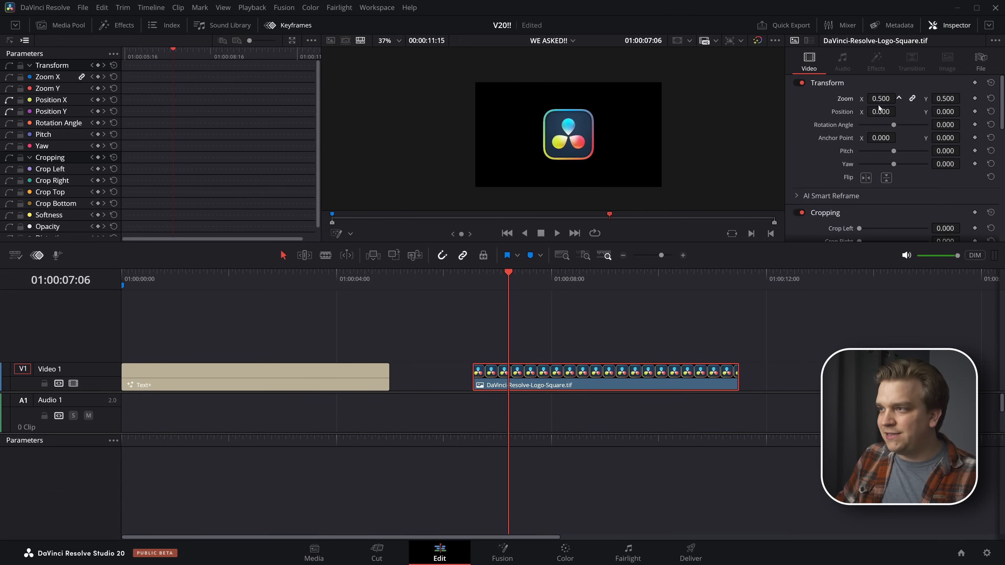
pyautogui.click(524, 282)
pyautogui.click(974, 98)
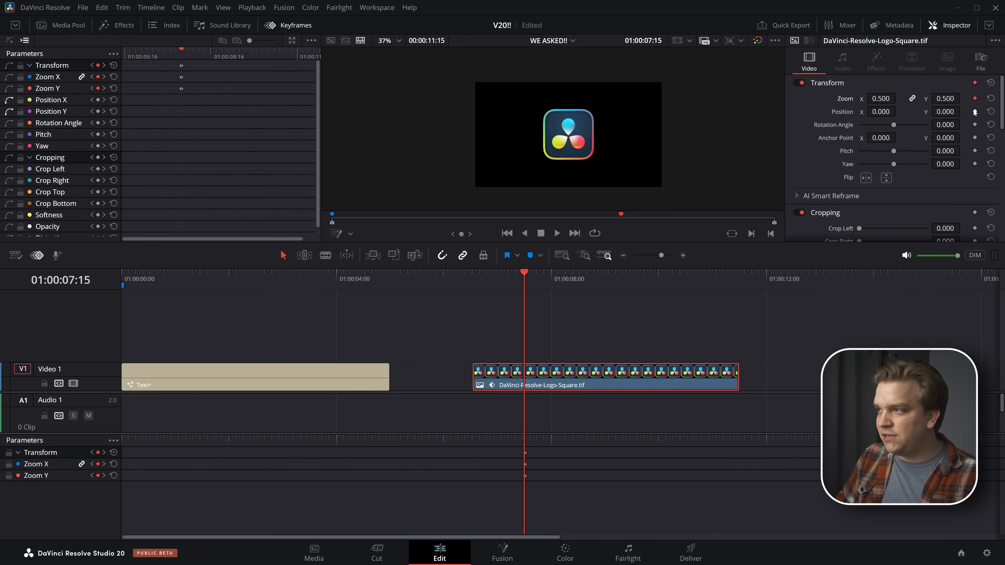
# At 01:00:08:24, keyframe the logo's position and zoom with Position X 837 and zoom 0.360
pyautogui.moveTo(584, 277); pyautogui.dragTo(594, 277)
pyautogui.click(975, 111)
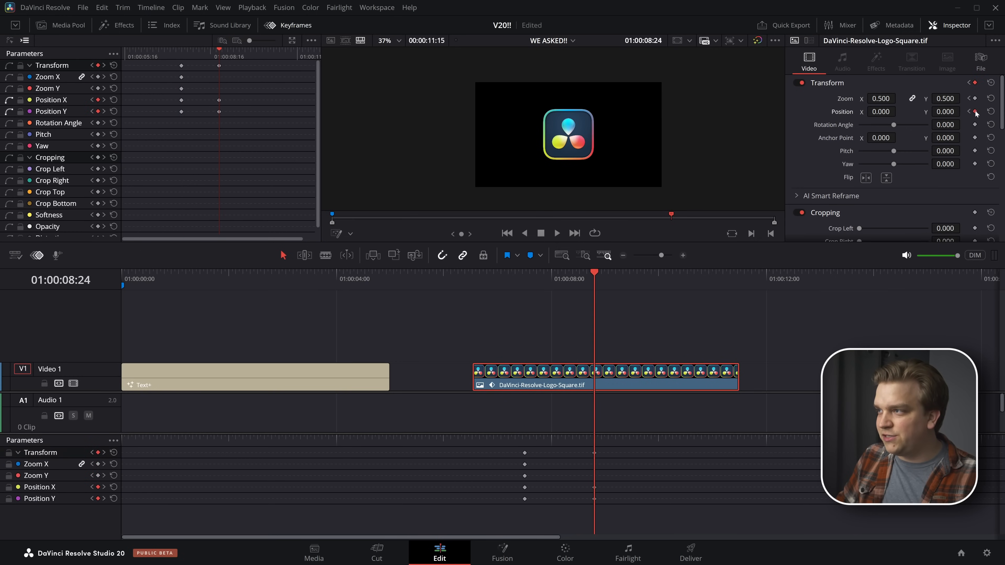
pyautogui.click(975, 99)
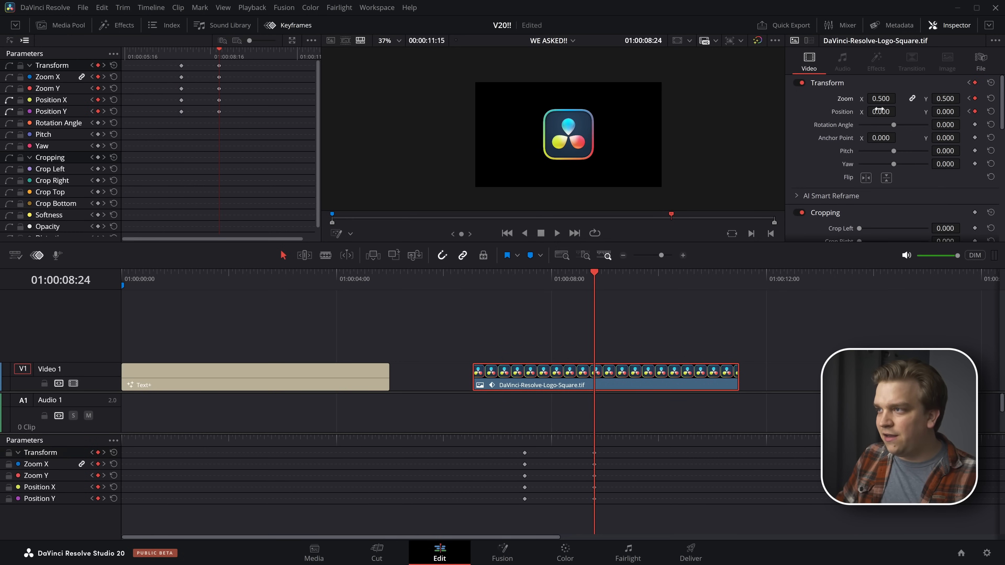
pyautogui.moveTo(879, 110); pyautogui.dragTo(901, 106)
# At 01:00:09:22, keyframe the logo's position at X 305 and Y -291
pyautogui.moveTo(638, 285); pyautogui.dragTo(645, 285)
pyautogui.moveTo(944, 112)
pyautogui.mouseDown()
pyautogui.moveTo(912, 112)
pyautogui.moveTo(959, 112)
pyautogui.mouseUp()
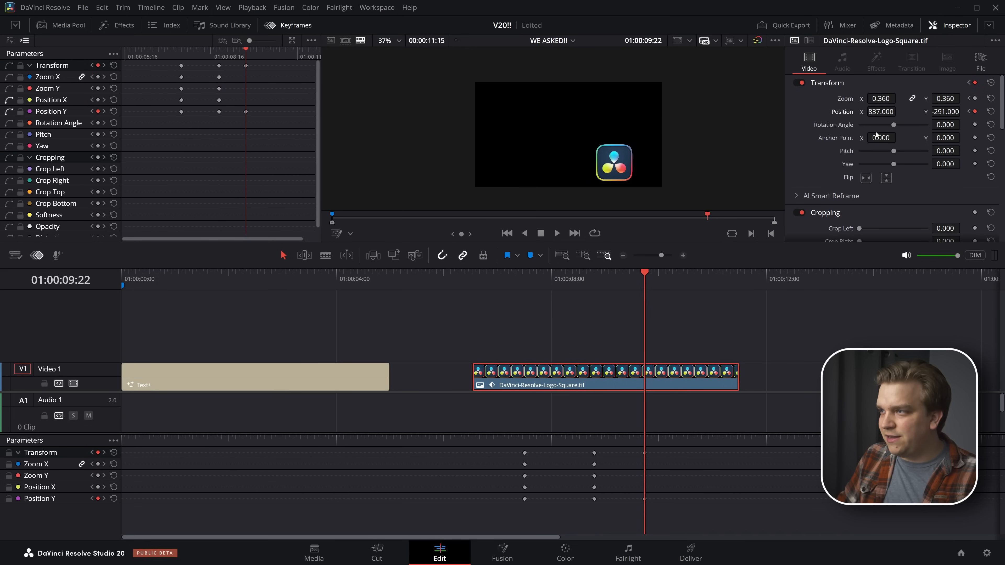
pyautogui.moveTo(899, 111); pyautogui.dragTo(820, 126)
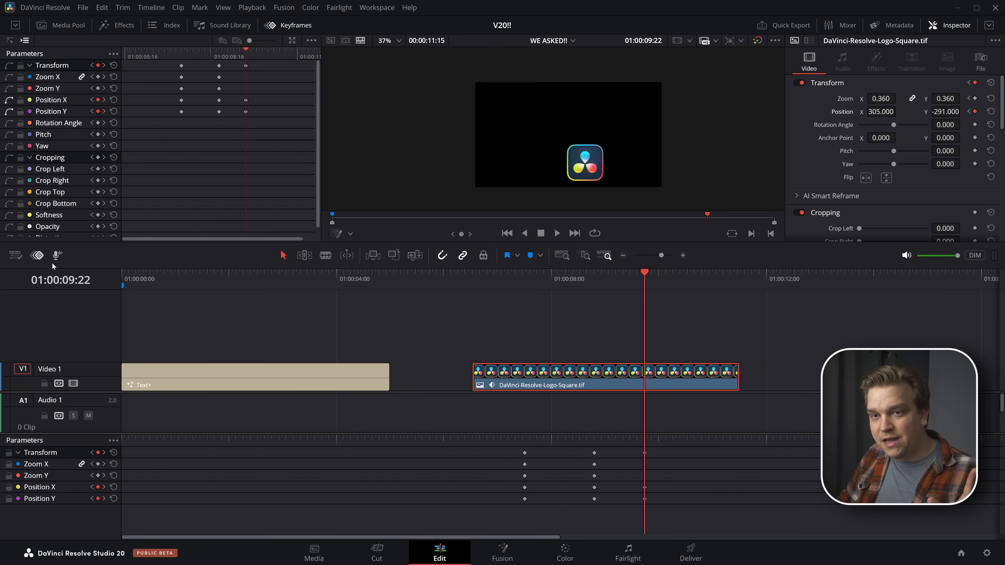
# Hide the timeline keyframe tray and ease all the logo's Position X and Y keyframes into smooth curves in the curve view
pyautogui.click(37, 255)
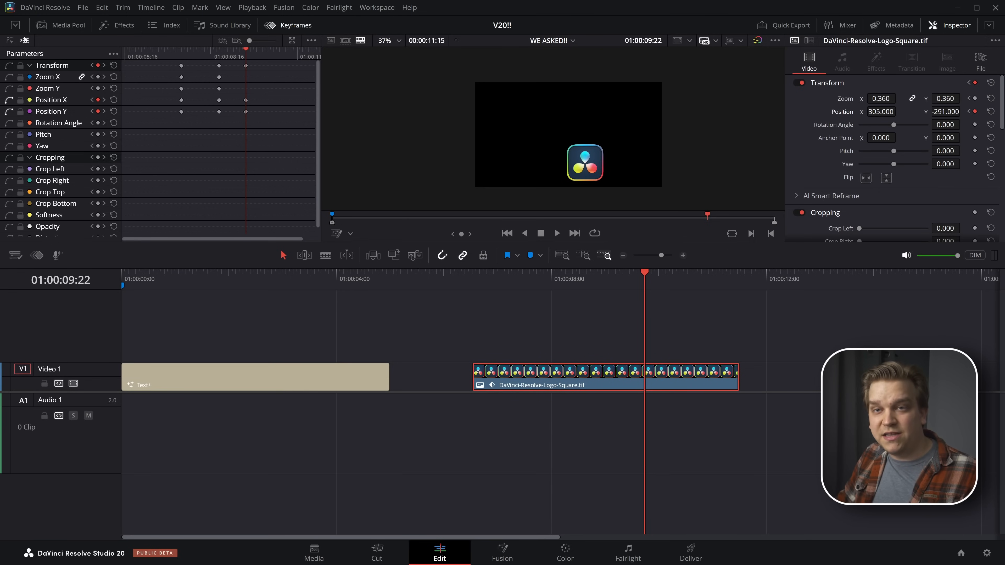
pyautogui.click(10, 40)
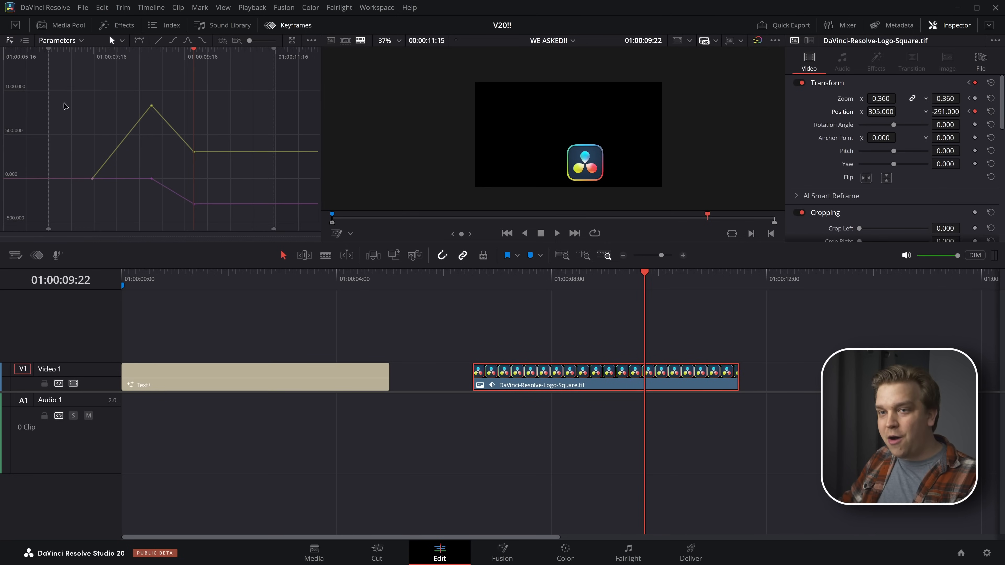
pyautogui.moveTo(62, 76); pyautogui.dragTo(280, 305)
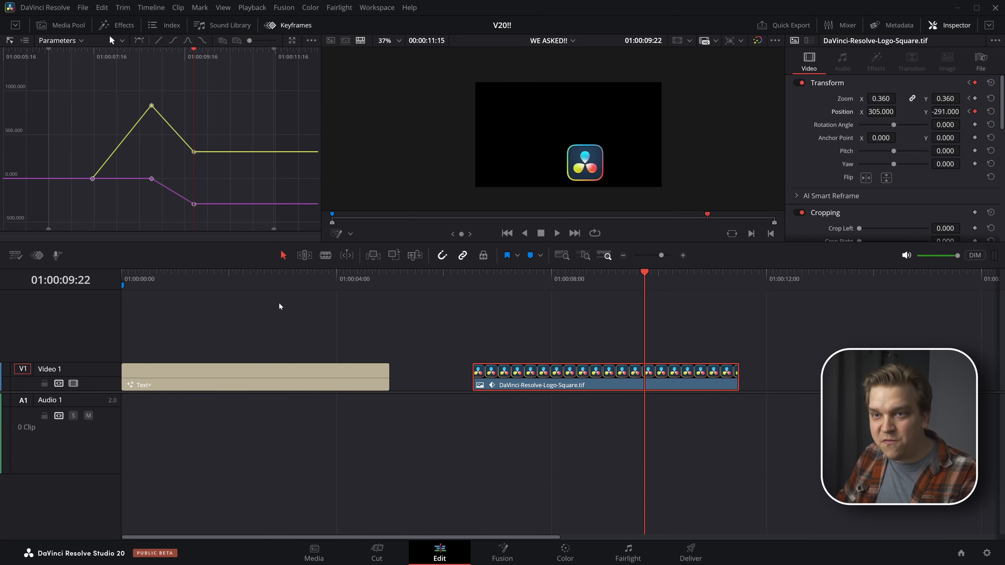
pyautogui.click(174, 43)
pyautogui.click(185, 43)
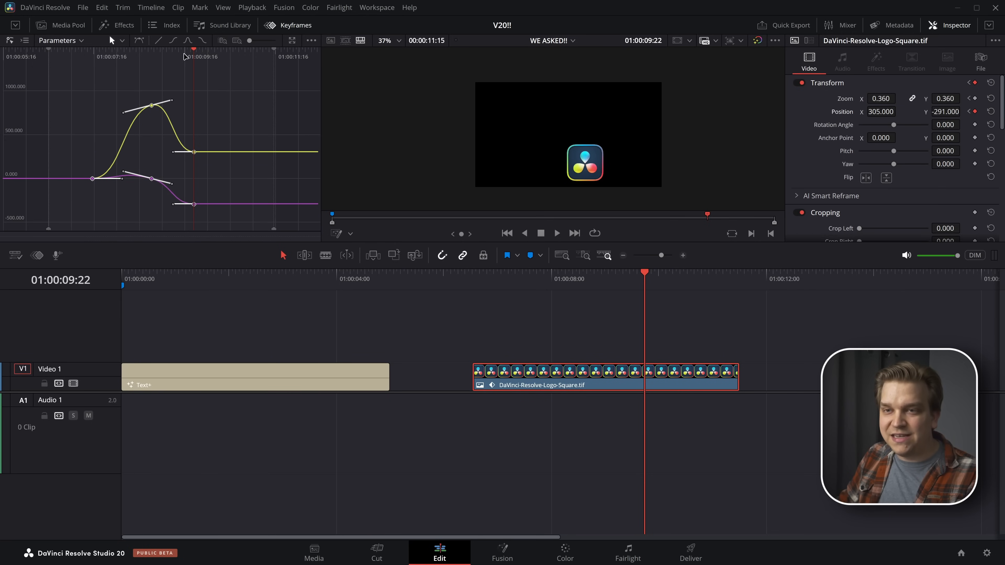
pyautogui.click(146, 106)
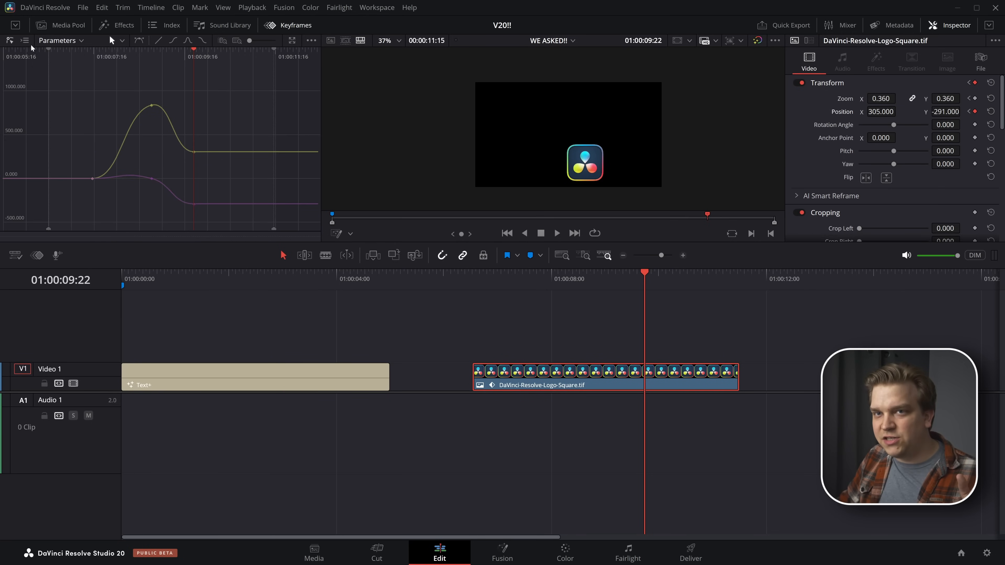
# Show the zoom curves without Position X and Position Y, and ease both zoom keyframes into a smooth S-curve
pyautogui.click(25, 41)
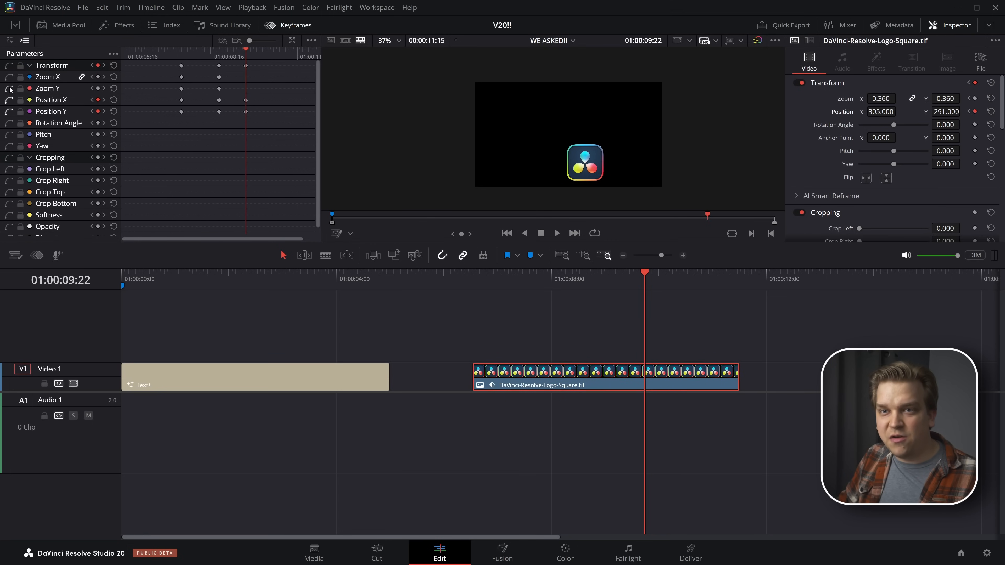
pyautogui.click(10, 41)
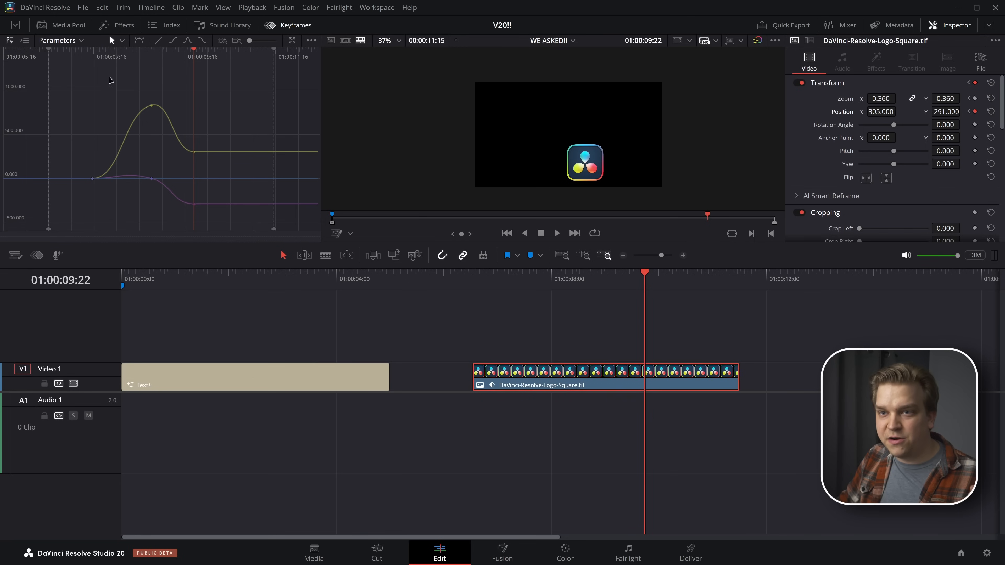
pyautogui.click(70, 41)
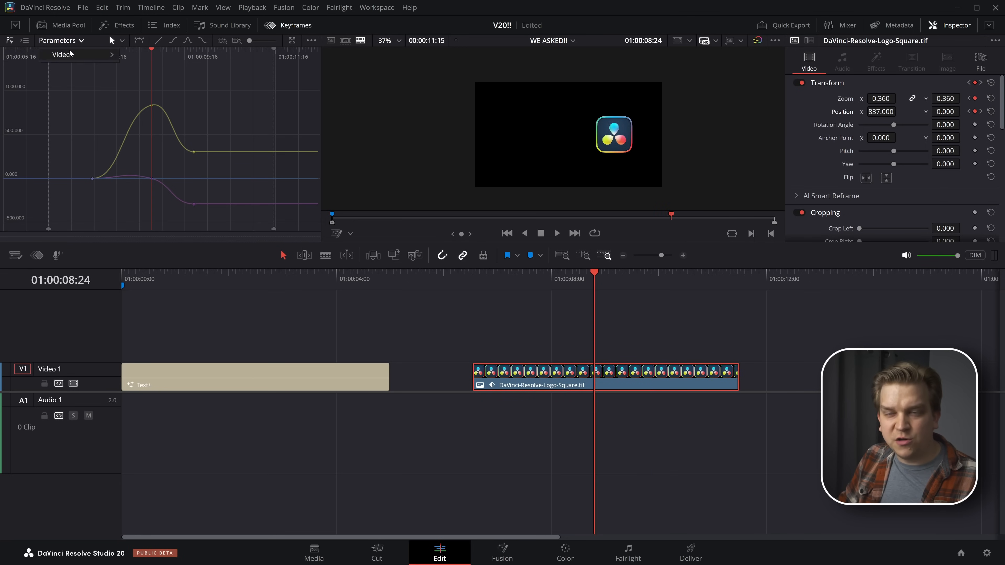
pyautogui.moveTo(69, 53)
pyautogui.click(130, 125)
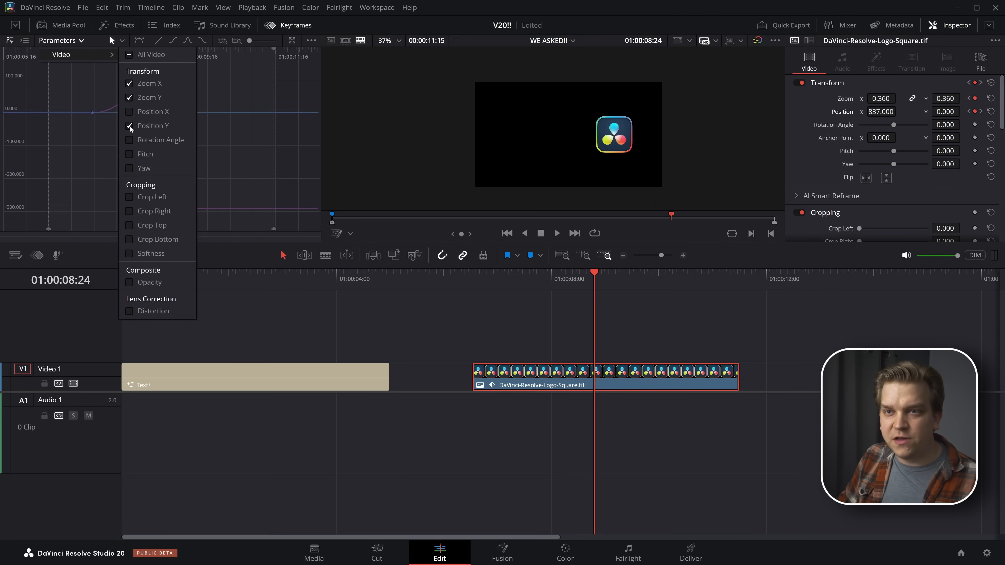
pyautogui.click(130, 126)
pyautogui.click(259, 119)
pyautogui.moveTo(74, 78); pyautogui.dragTo(207, 193)
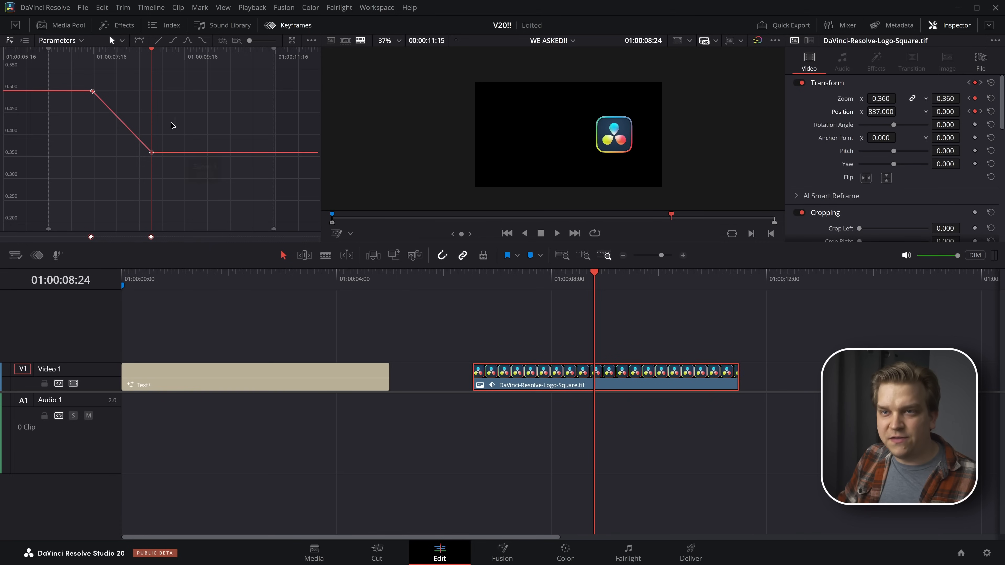
pyautogui.click(188, 41)
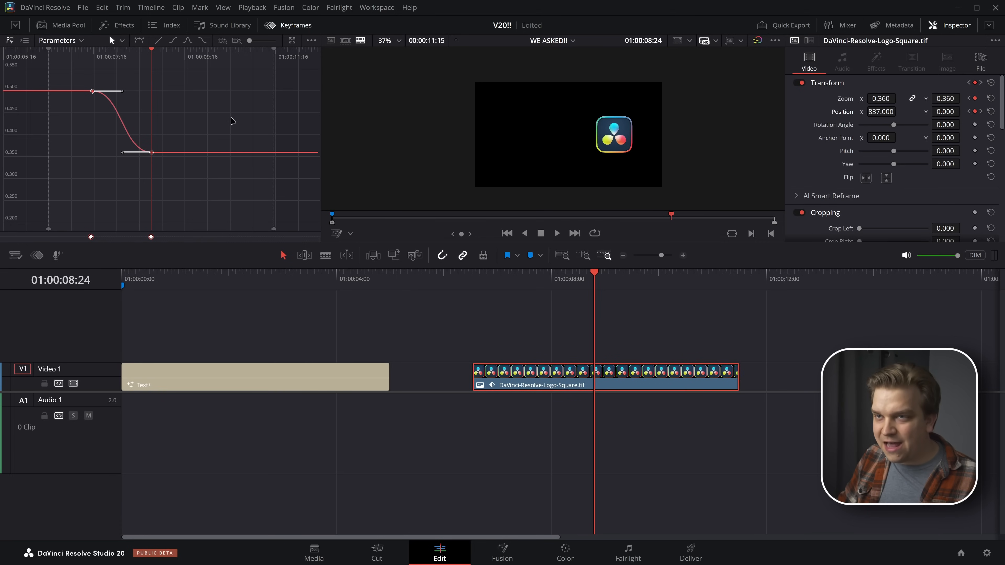
# Expand the keyframe editor into a floating window, look over its combined curves and keyframe tracks, and close it
pyautogui.click(291, 41)
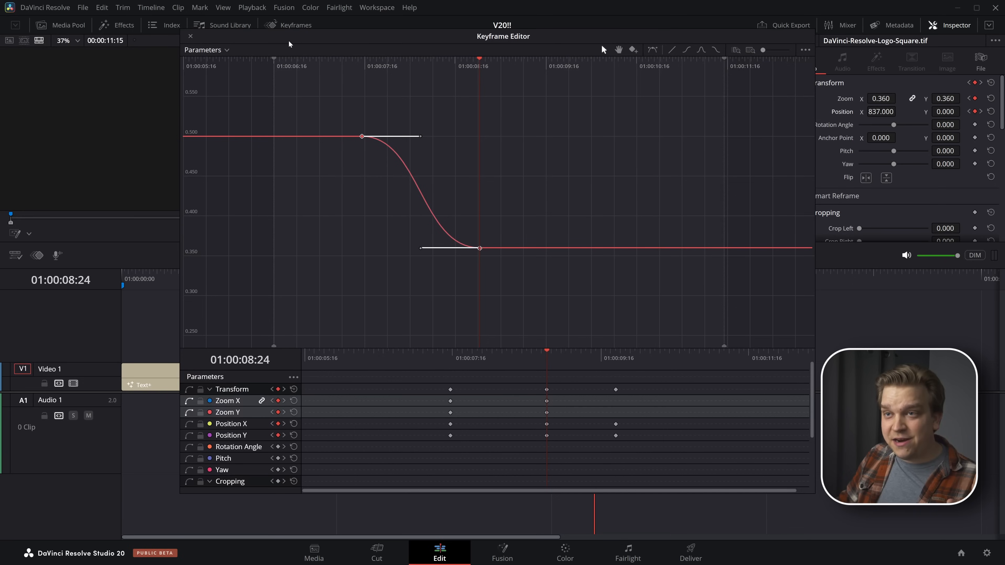
pyautogui.moveTo(231, 47)
pyautogui.mouseDown()
pyautogui.moveTo(209, 43)
pyautogui.moveTo(220, 41)
pyautogui.moveTo(220, 53)
pyautogui.mouseUp()
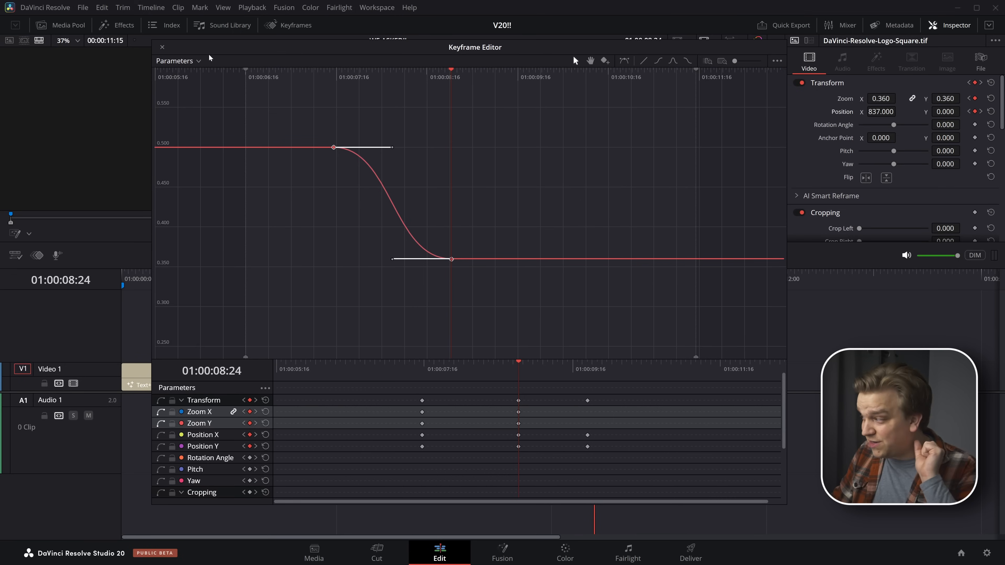
pyautogui.moveTo(422, 434)
pyautogui.mouseDown()
pyautogui.moveTo(438, 435)
pyautogui.moveTo(405, 426)
pyautogui.mouseUp()
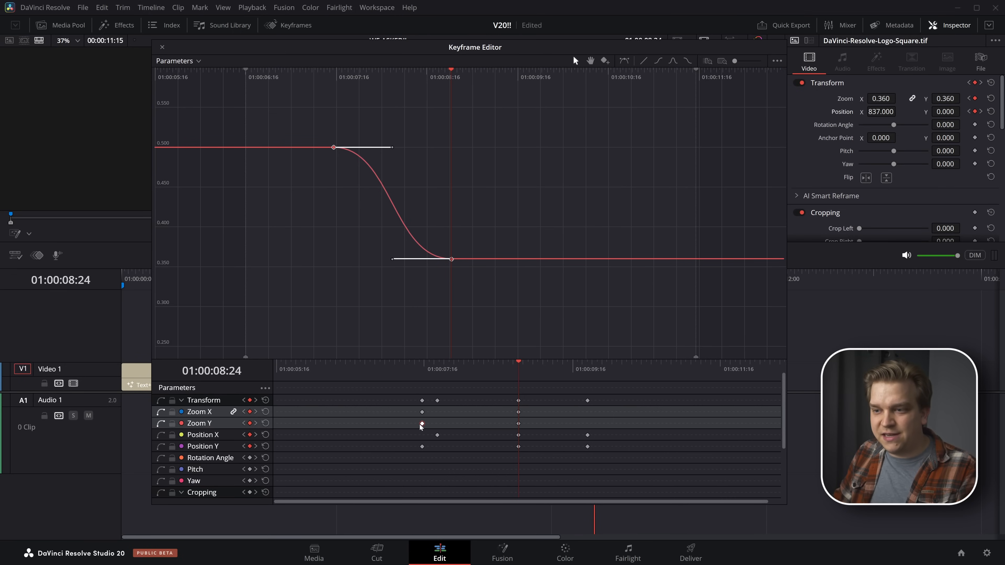
pyautogui.moveTo(382, 259); pyautogui.dragTo(322, 258)
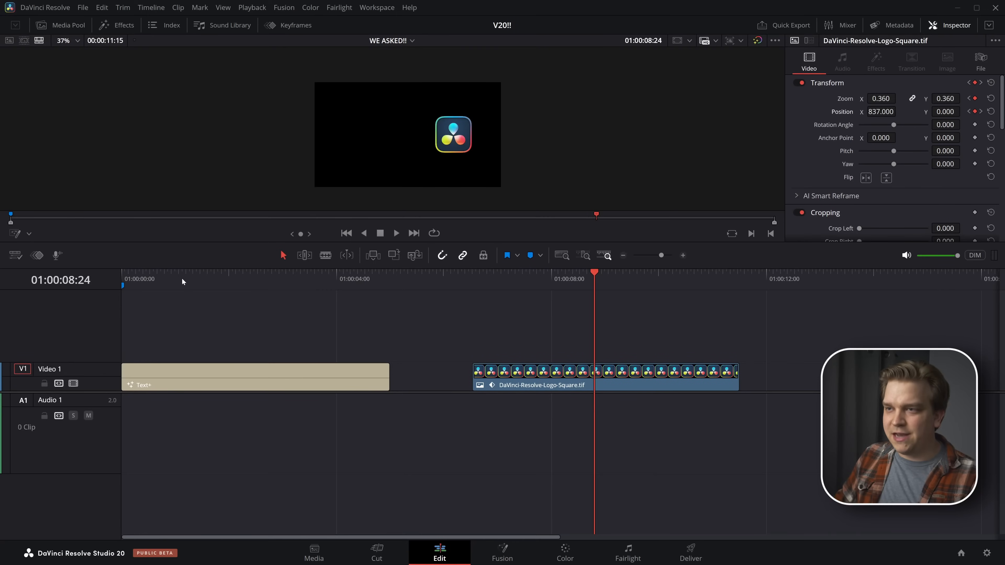
# Go to 01:00:00:27 in the Text+ title and open its layout settings
pyautogui.moveTo(181, 278); pyautogui.dragTo(170, 292)
pyautogui.scroll(3, 197, 303)
pyautogui.scroll(1, 406, 126)
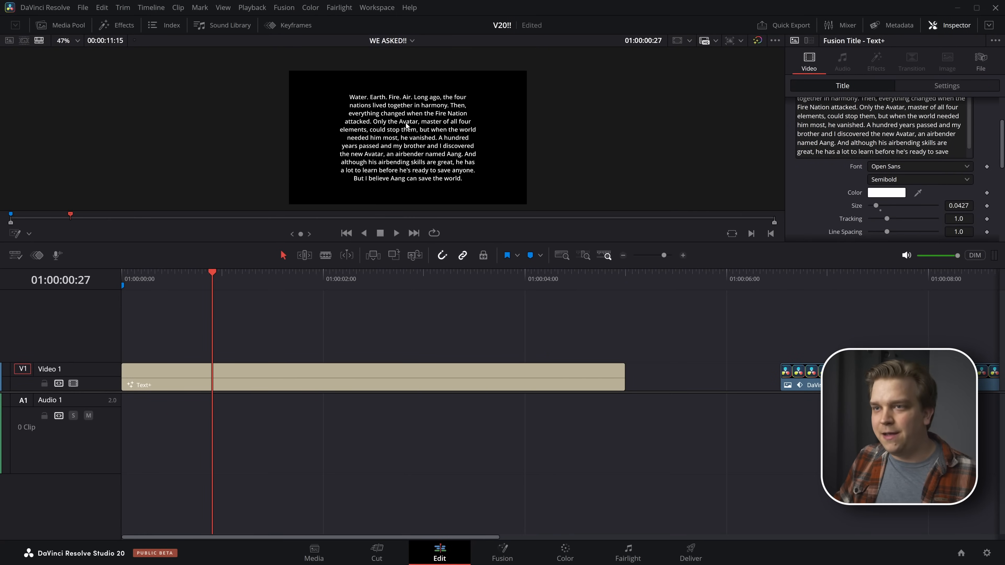
pyautogui.scroll(1, 406, 126)
pyautogui.moveTo(410, 151)
pyautogui.mouseDown()
pyautogui.moveTo(413, 118)
pyautogui.moveTo(408, 137)
pyautogui.mouseUp()
pyautogui.scroll(3, 894, 169)
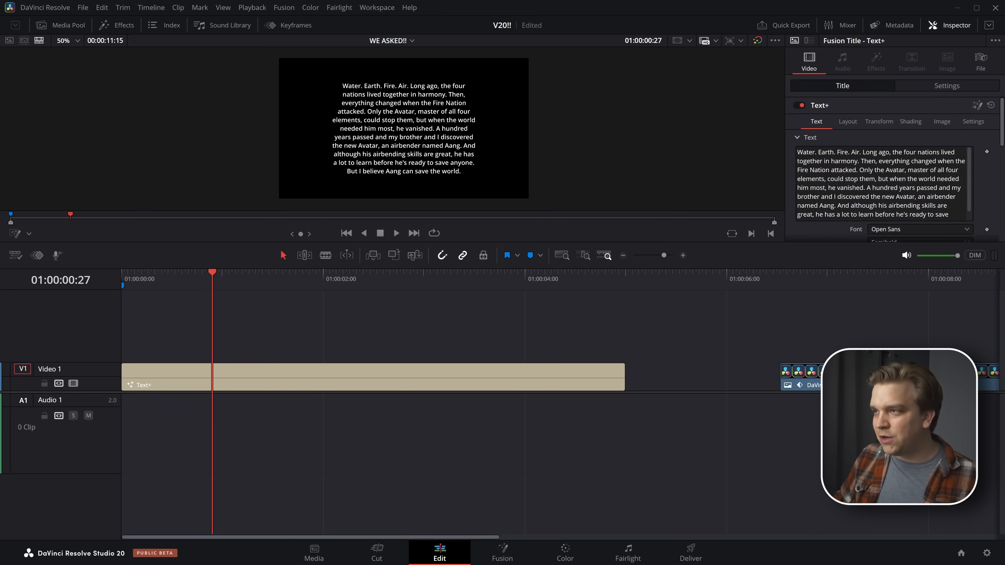
pyautogui.click(878, 122)
pyautogui.click(848, 122)
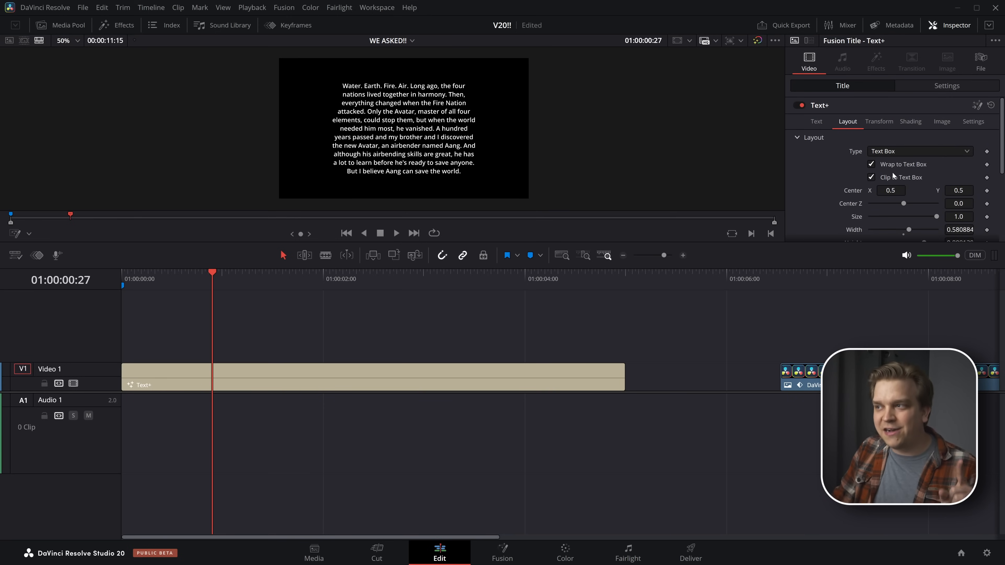
# Turn on the Fusion Overlay in the viewer to display the title's text box outline
pyautogui.click(29, 234)
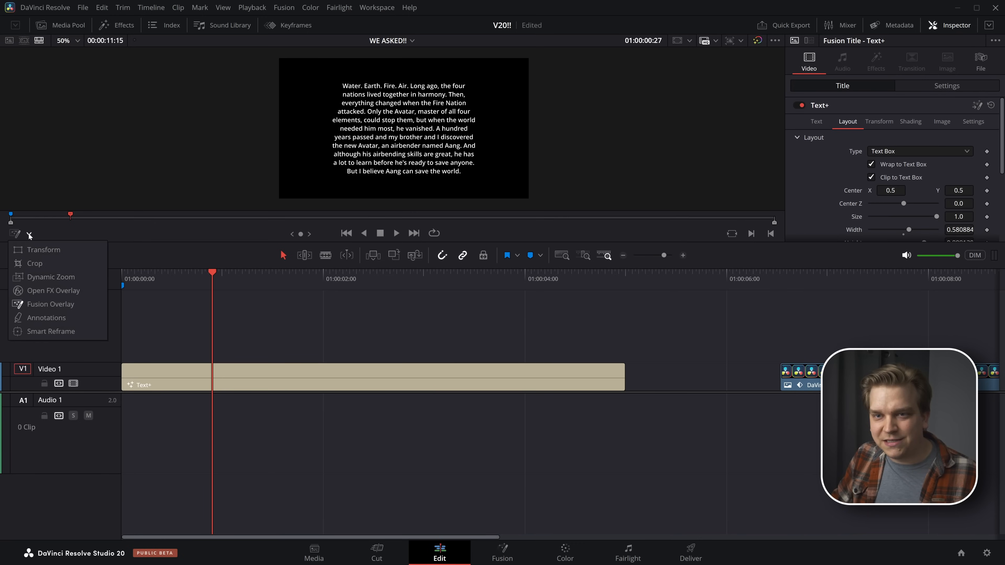
pyautogui.click(12, 238)
pyautogui.click(14, 236)
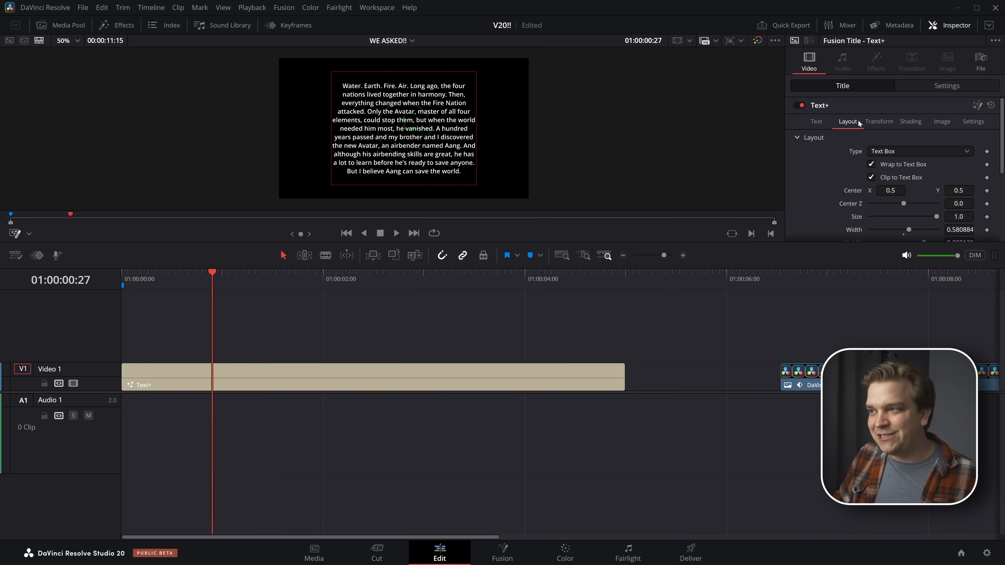
# Enlarge the title's text box slightly in the viewer, to a width of about 0.602
pyautogui.click(821, 121)
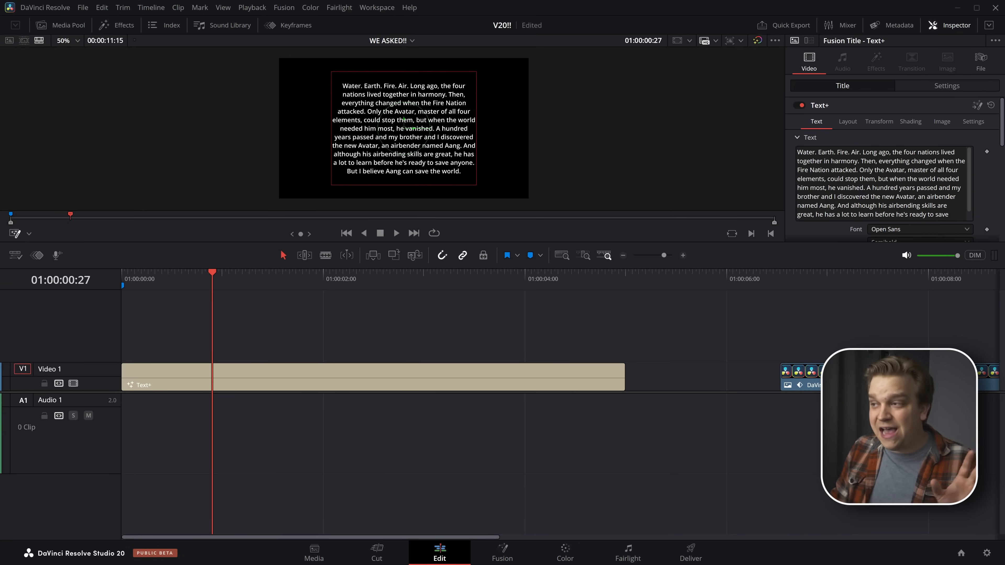
pyautogui.click(847, 124)
pyautogui.moveTo(476, 184)
pyautogui.mouseDown()
pyautogui.moveTo(500, 186)
pyautogui.moveTo(446, 187)
pyautogui.moveTo(508, 185)
pyautogui.moveTo(478, 189)
pyautogui.mouseUp()
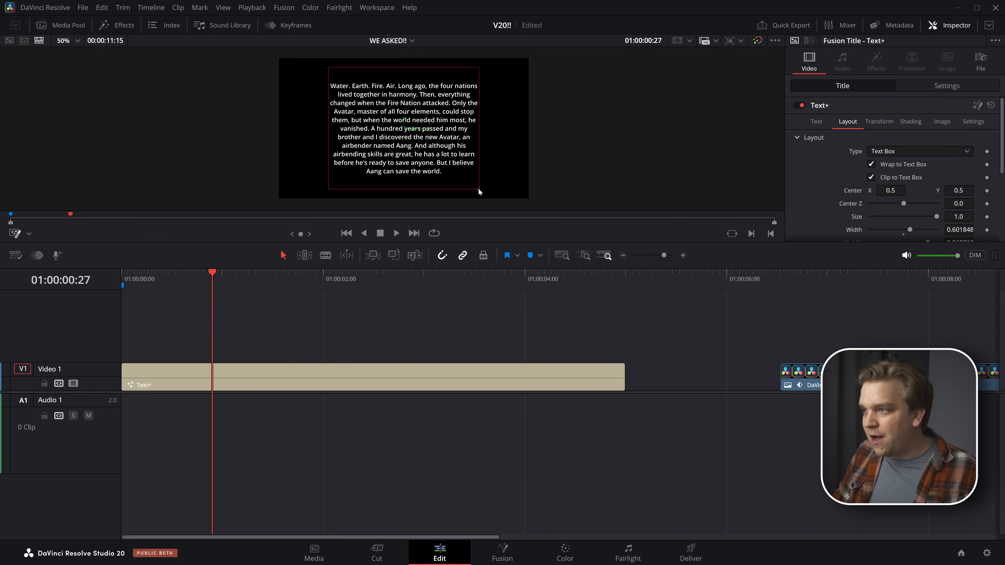
# Turn Wrap to Text Box off and back on to compare how the paragraph flows
pyautogui.click(870, 164)
pyautogui.click(871, 163)
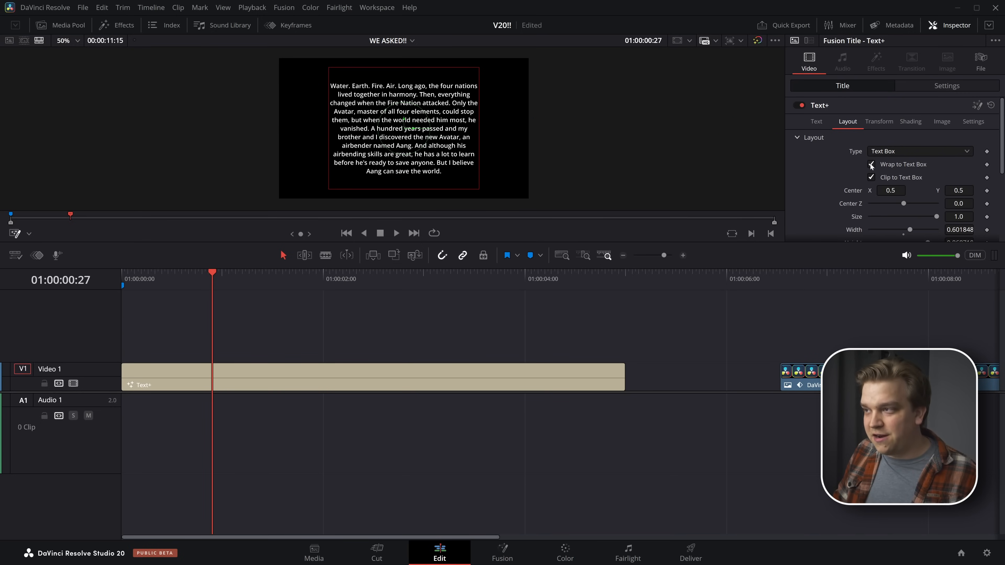
pyautogui.click(871, 164)
pyautogui.click(870, 164)
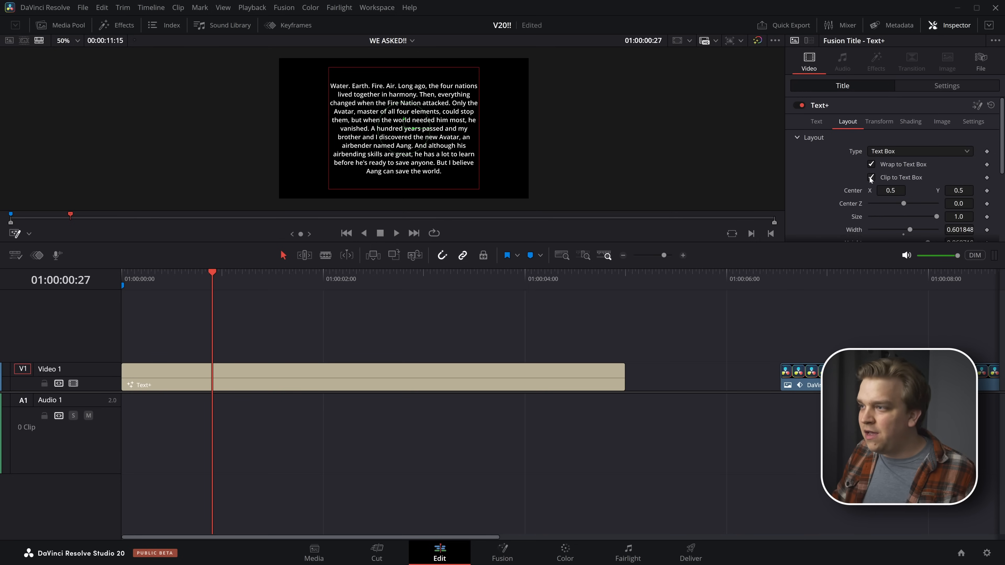
# Enlarge the title's font size until the paragraph overflows its text box, and turn off Clip to Text Box
pyautogui.moveTo(479, 192); pyautogui.dragTo(481, 192)
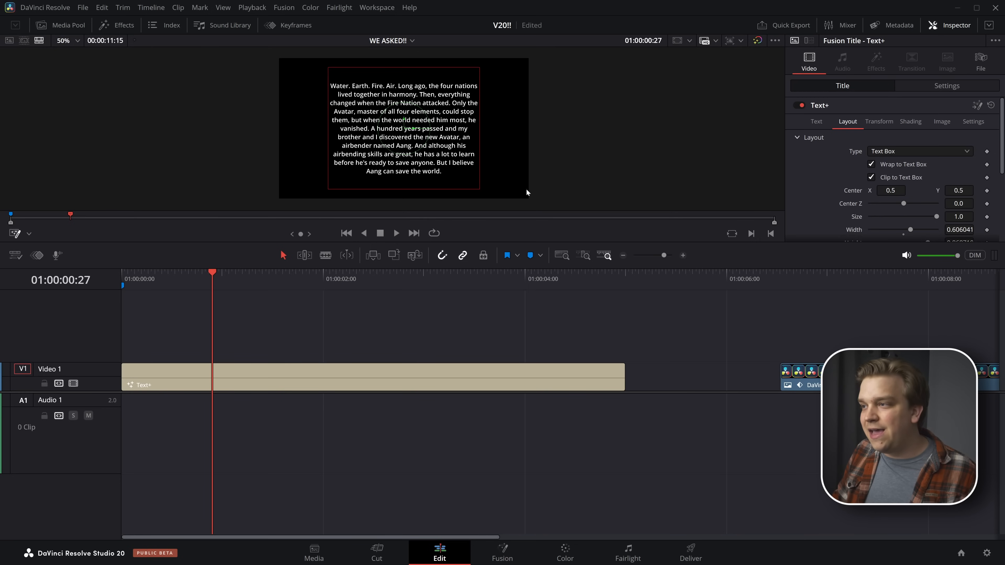
pyautogui.click(816, 122)
pyautogui.scroll(-5, 851, 134)
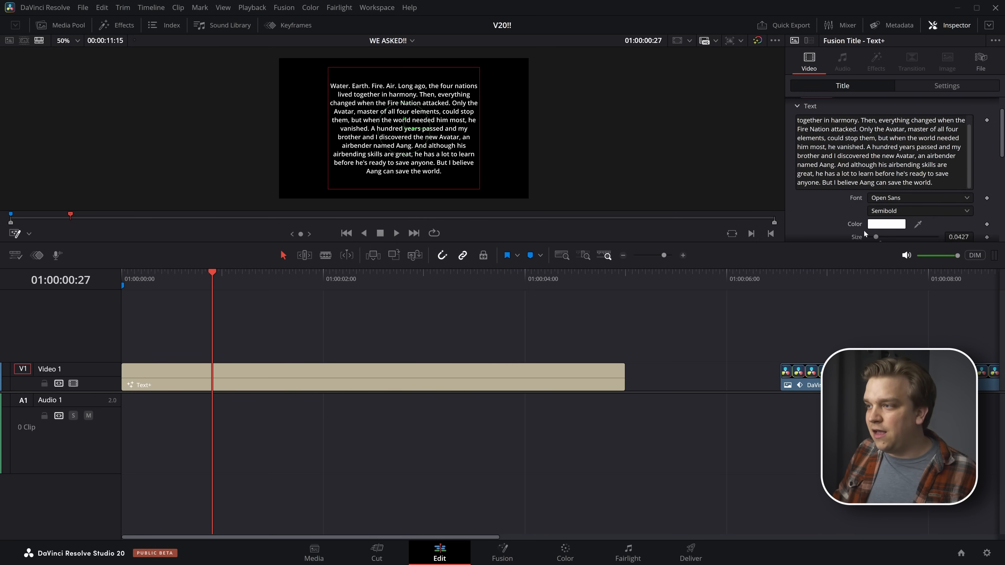
pyautogui.moveTo(958, 206); pyautogui.dragTo(989, 206)
pyautogui.scroll(5, 870, 139)
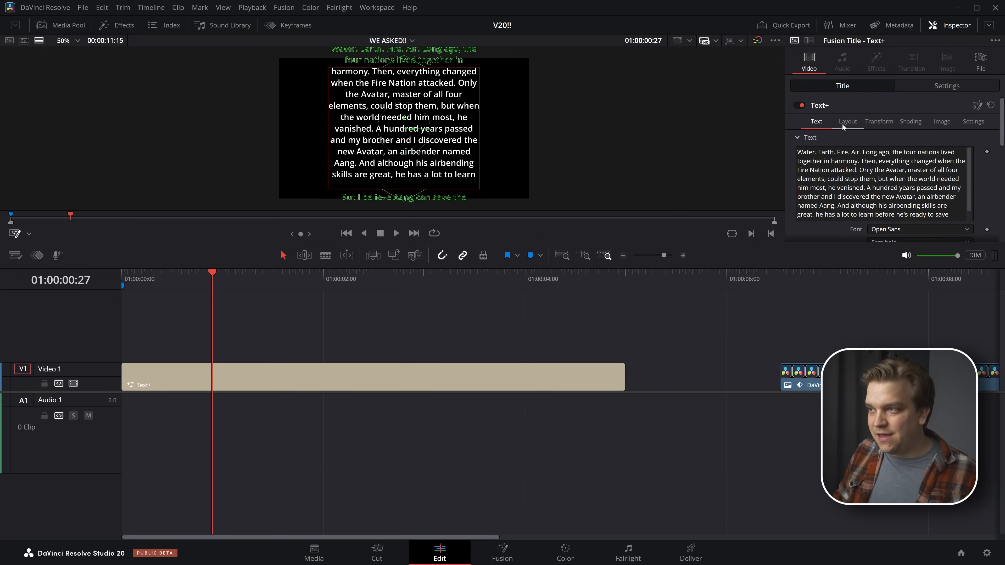
pyautogui.click(847, 122)
pyautogui.click(872, 178)
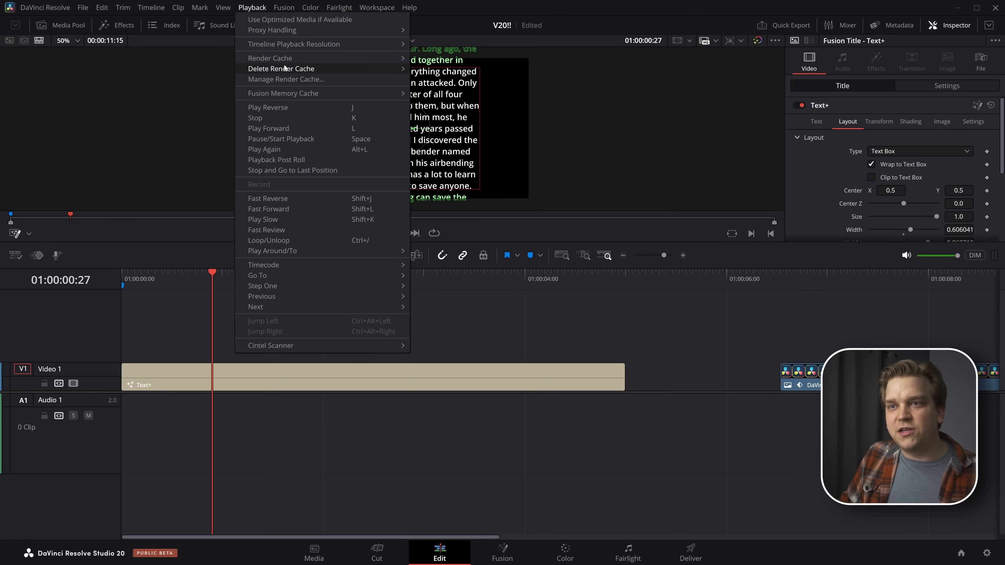
# Review the render cache sizes per project in Manage Render Cache, and close it
pyautogui.click(279, 80)
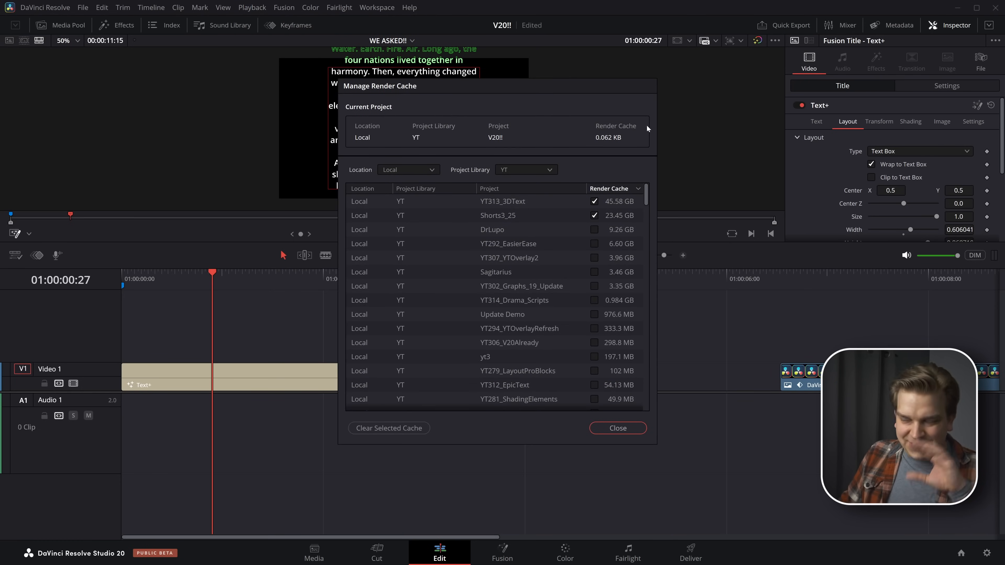
pyautogui.click(611, 431)
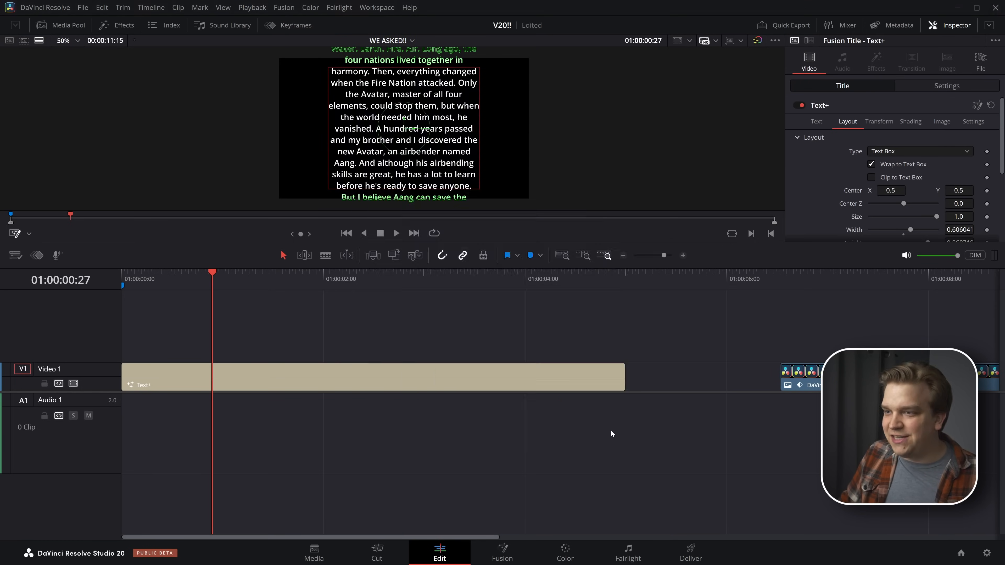
# Examine the user preference under Cache Management for deleting cache files older than a set number of days
pyautogui.click(38, 9)
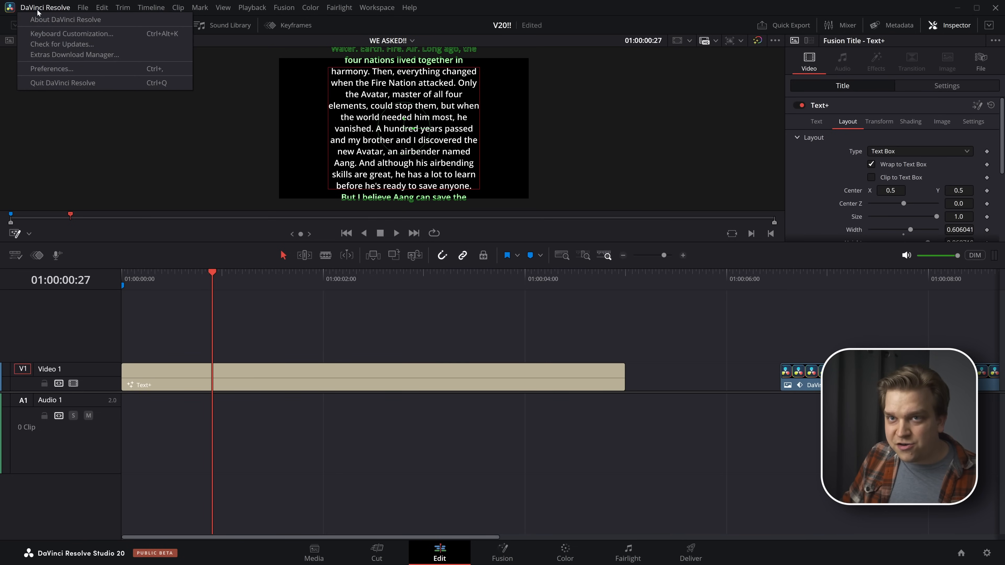
pyautogui.click(55, 69)
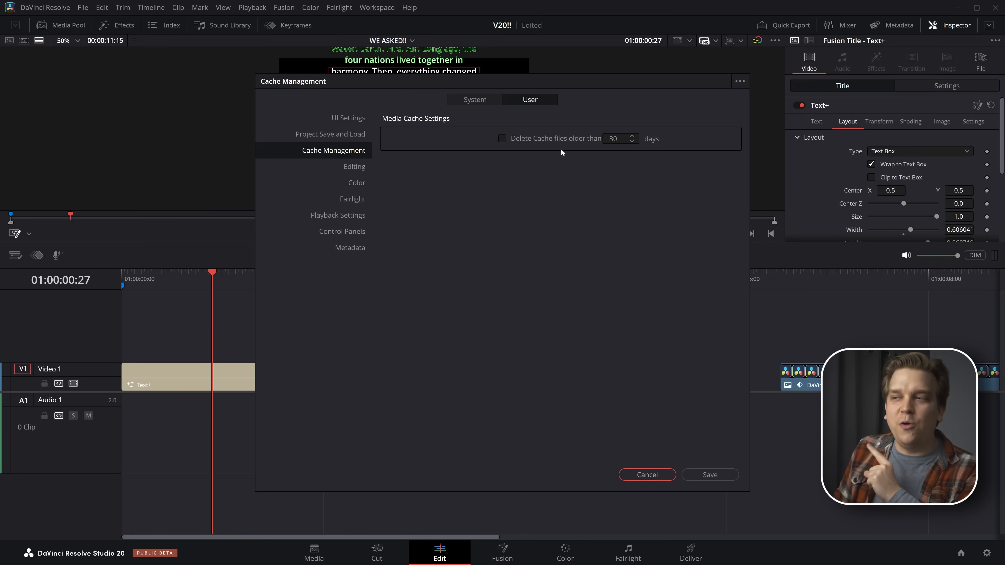
pyautogui.click(631, 141)
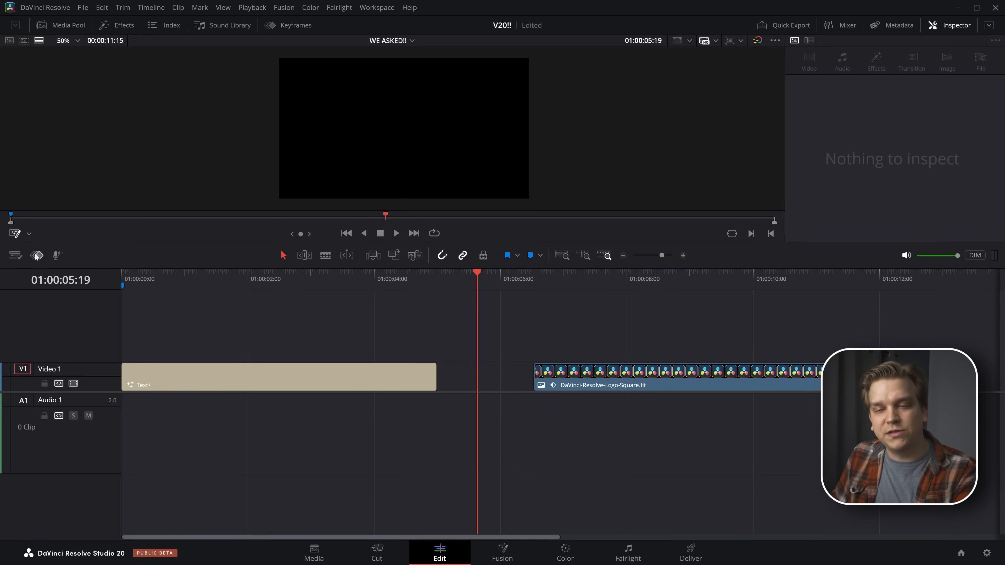
# Open the Record Voiceover tool at 01:00:05:19 and set its record track to Audio 1
pyautogui.click(58, 255)
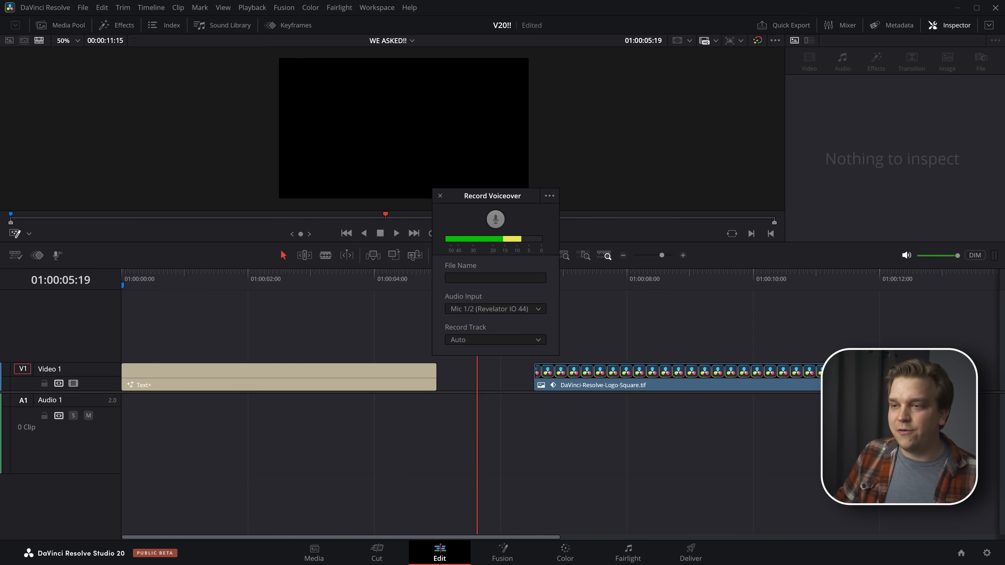
pyautogui.click(514, 278)
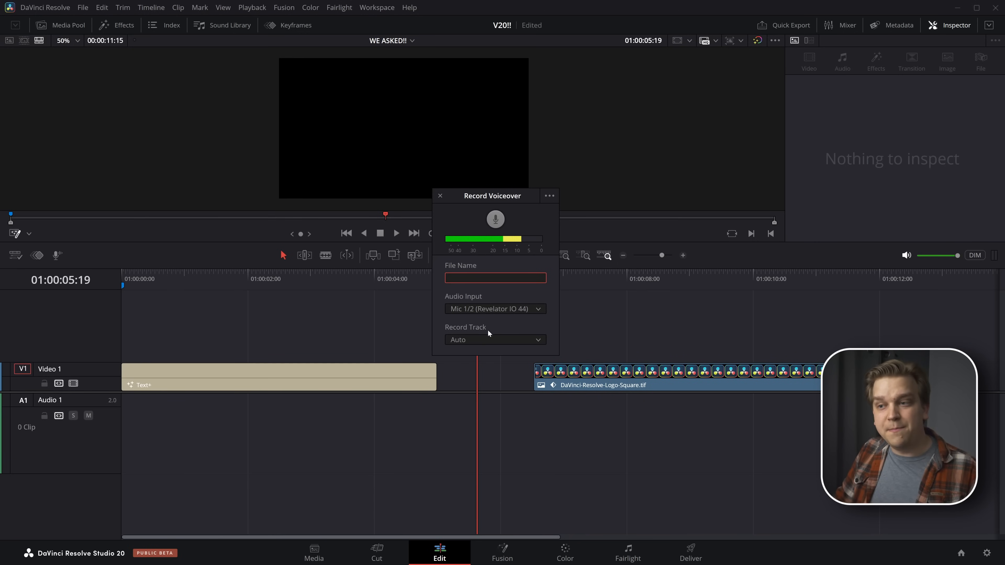
pyautogui.click(465, 343)
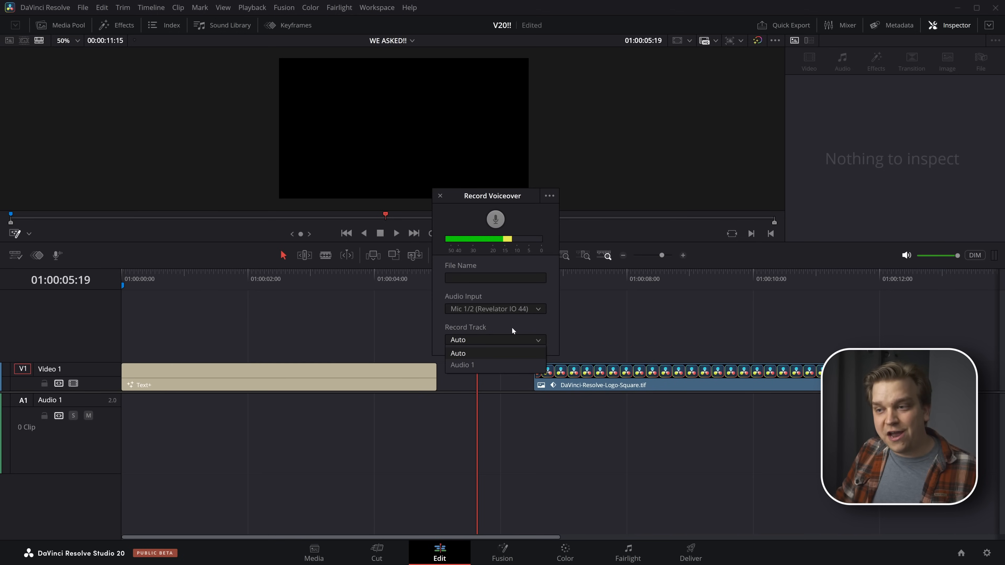
pyautogui.click(478, 364)
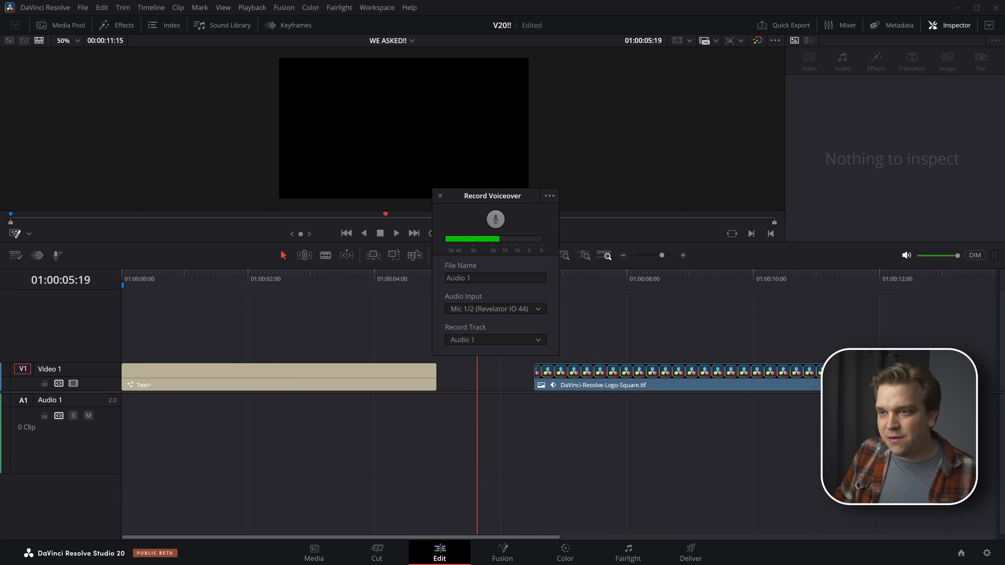
# View the extra voiceover options and record a clip of about 2.5 seconds onto the Audio 1 track
pyautogui.click(549, 195)
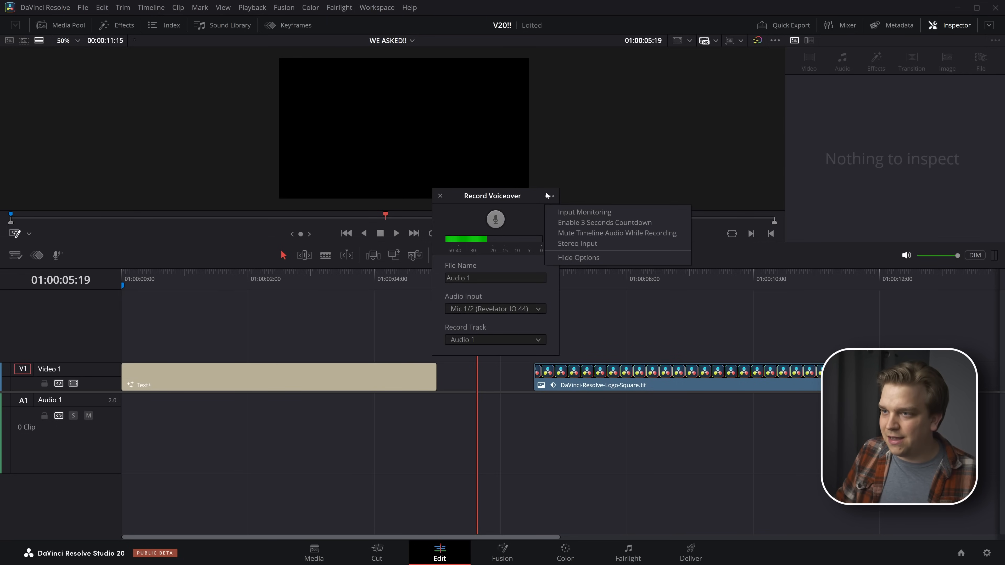
pyautogui.click(495, 219)
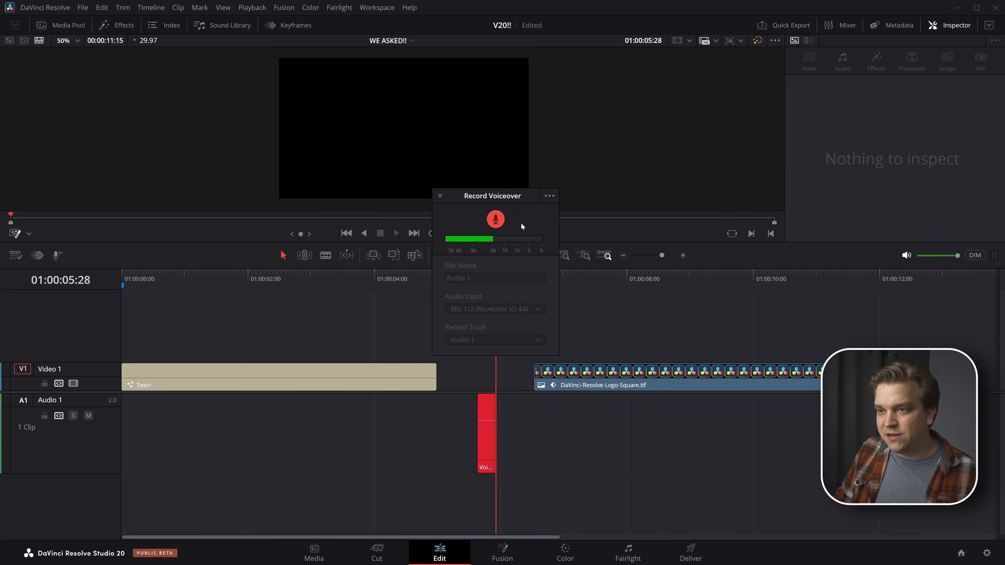
pyautogui.click(495, 219)
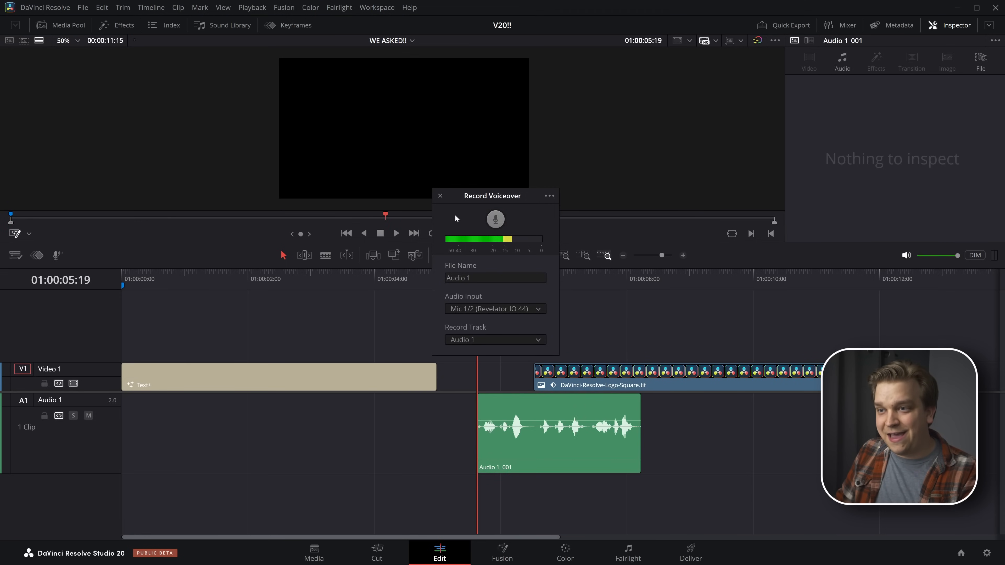
# Play back the recorded voiceover clip and close the Record Voiceover window
pyautogui.press('space')
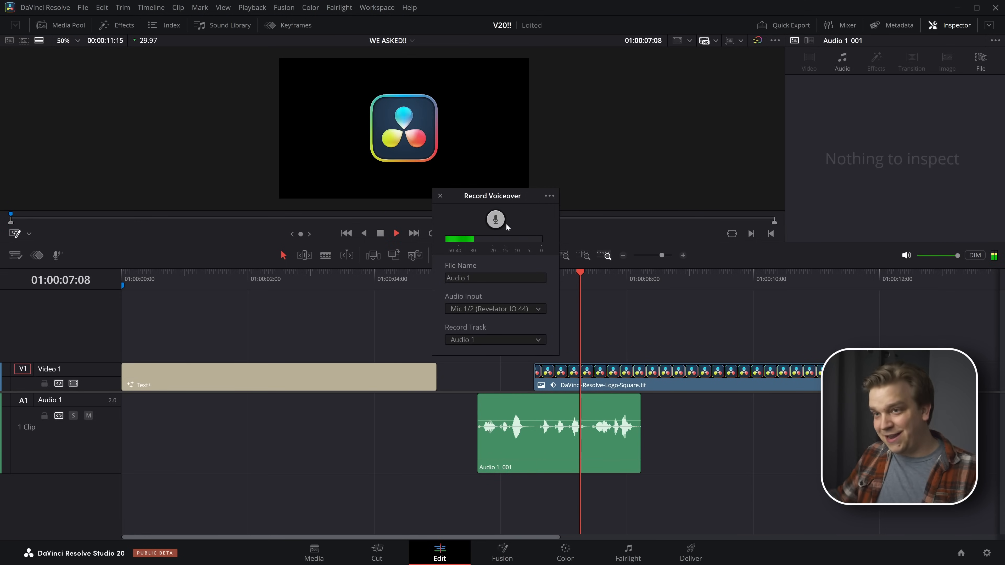
pyautogui.press('space')
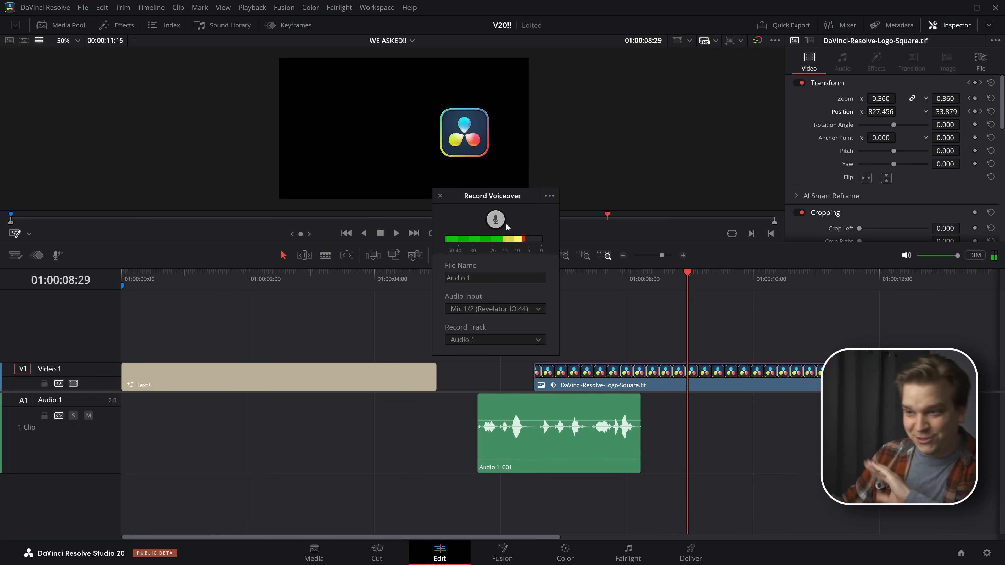
pyautogui.click(439, 196)
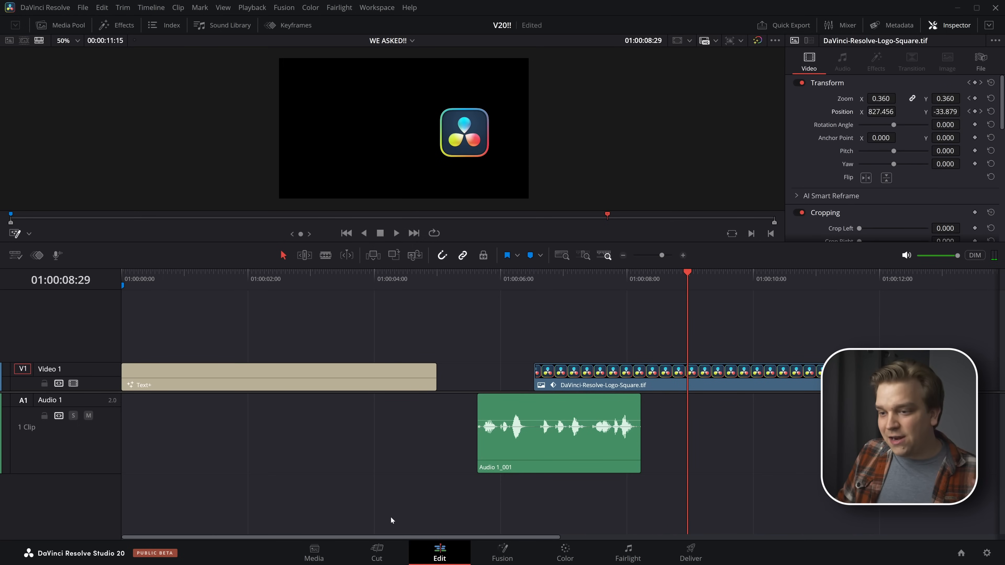
# Switch to the Cut page and examine the prompter overlay and voiceover recording options below the viewer
pyautogui.click(378, 551)
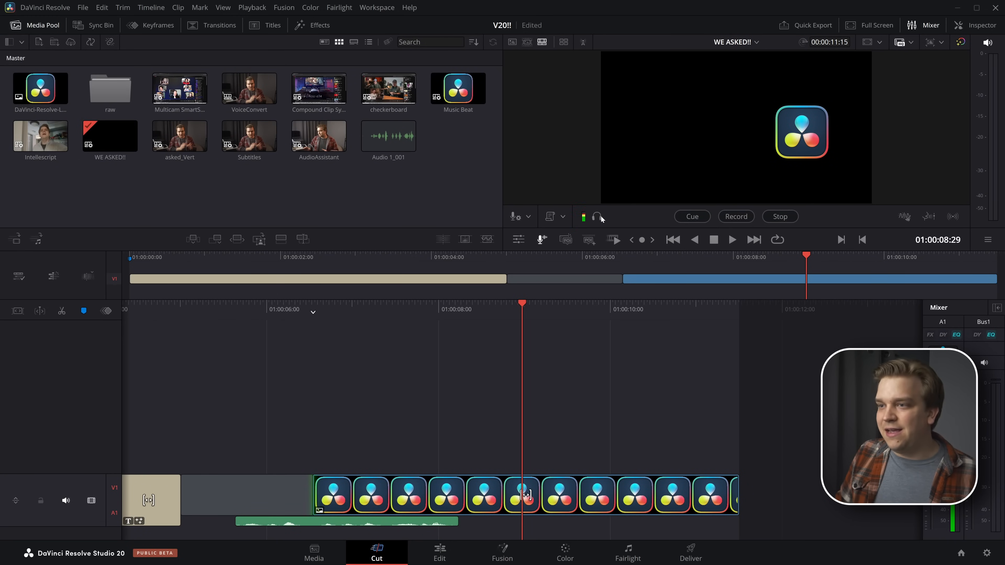
pyautogui.click(562, 217)
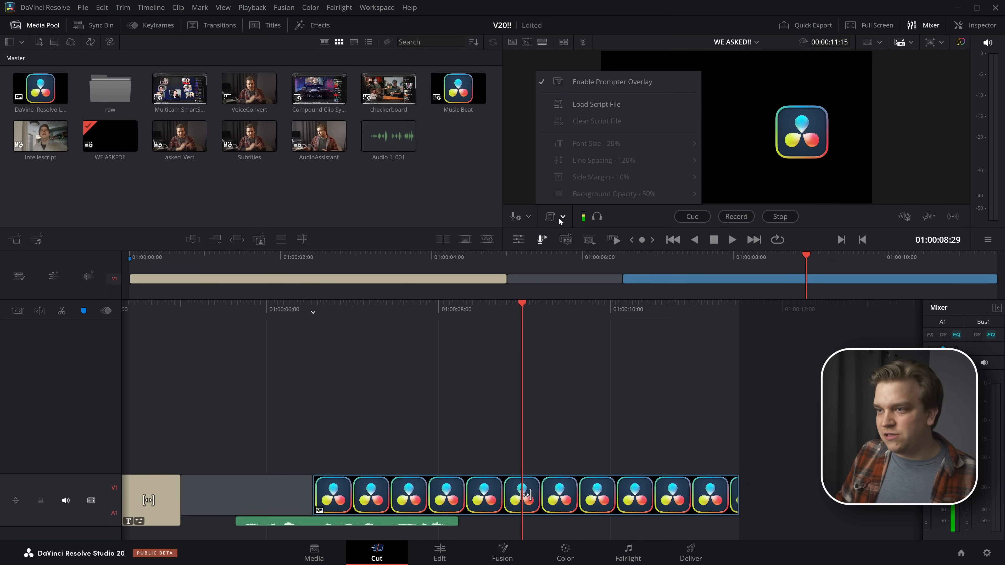
pyautogui.click(536, 220)
pyautogui.click(528, 217)
pyautogui.click(621, 221)
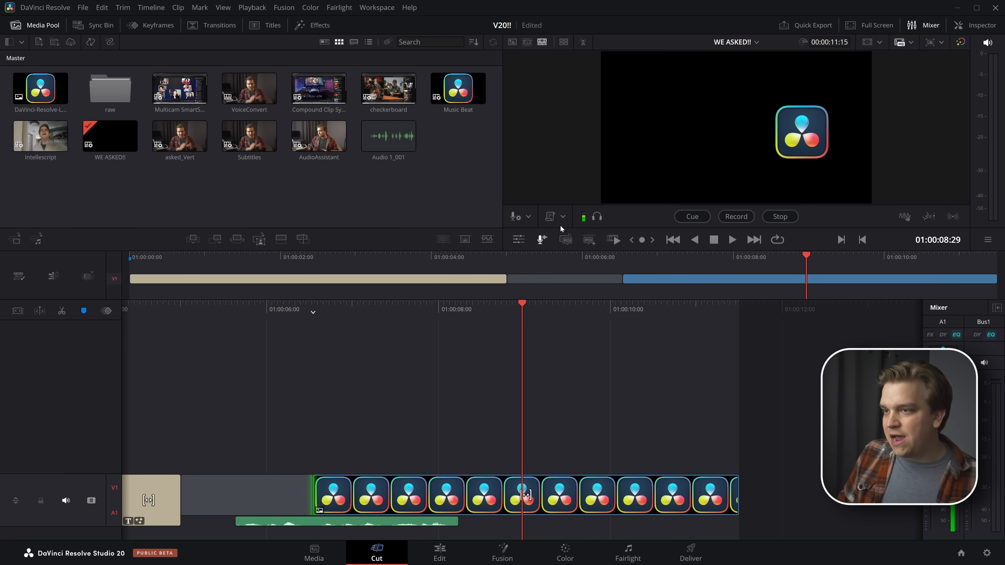
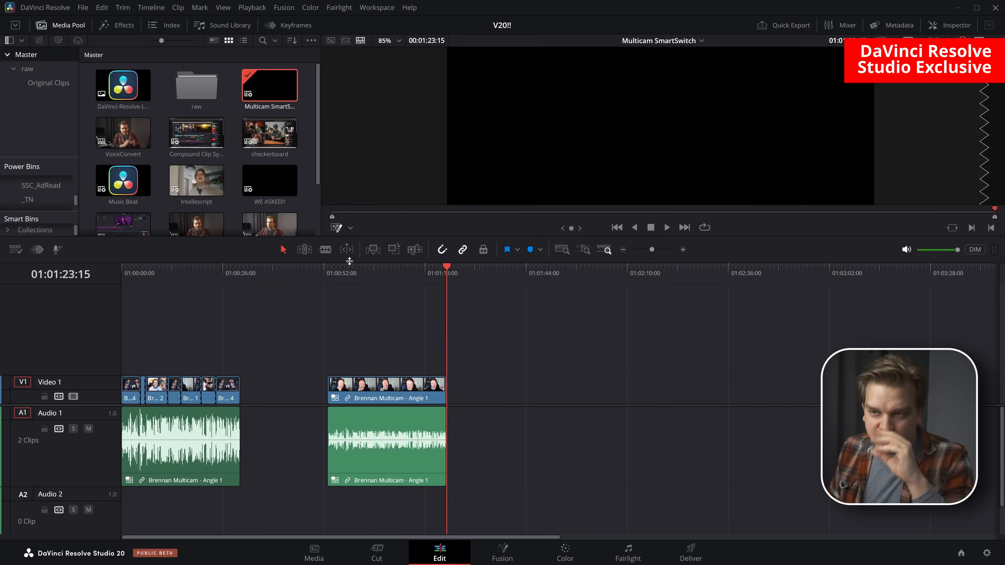
# Select the second Brennan Multicam clip on Video 1 and open its four angles in the viewer
pyautogui.click(350, 268)
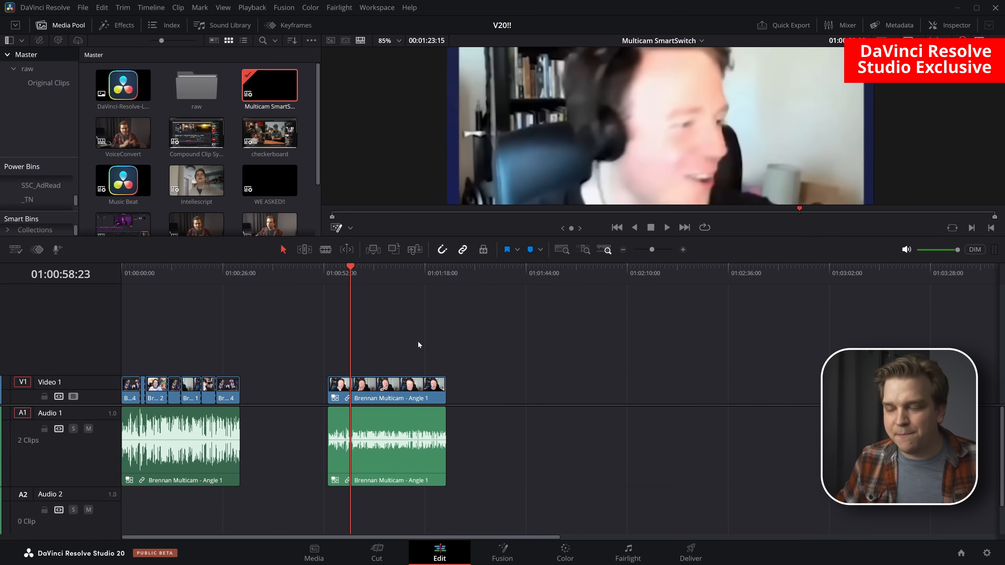
pyautogui.scroll(-3, 622, 167)
pyautogui.click(412, 395)
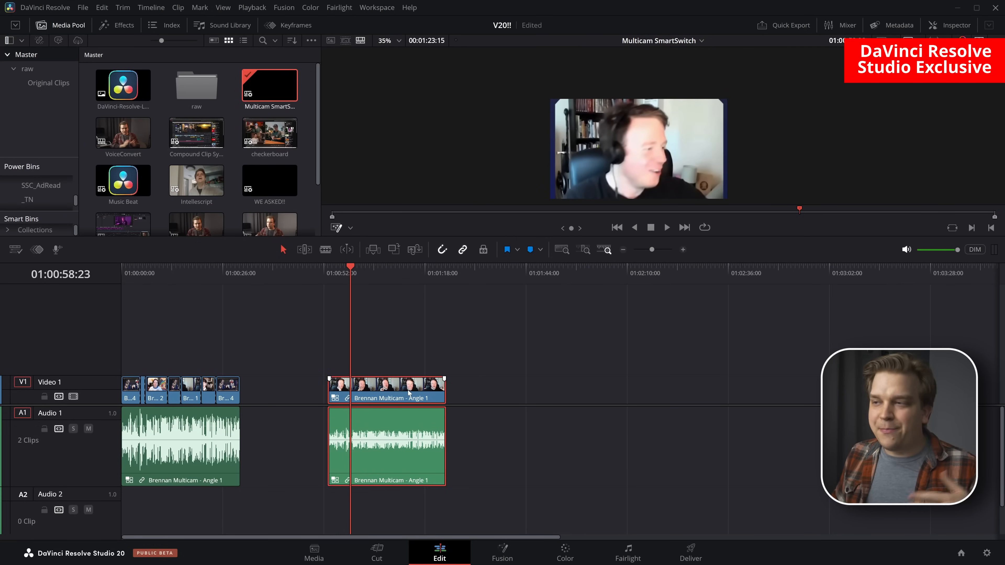
pyautogui.doubleClick(409, 393)
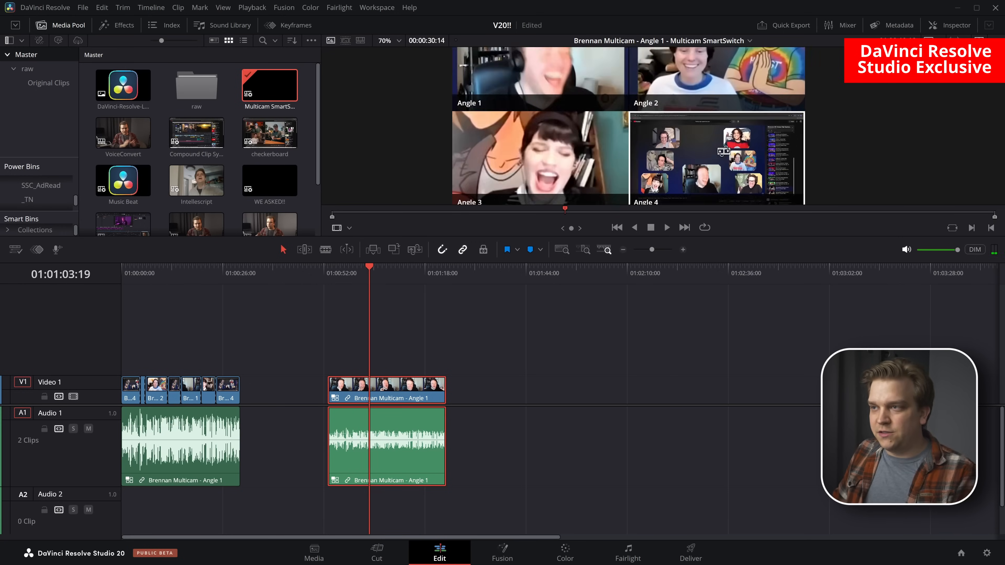
pyautogui.scroll(-2, 712, 148)
pyautogui.scroll(3, 743, 150)
pyautogui.click(772, 179)
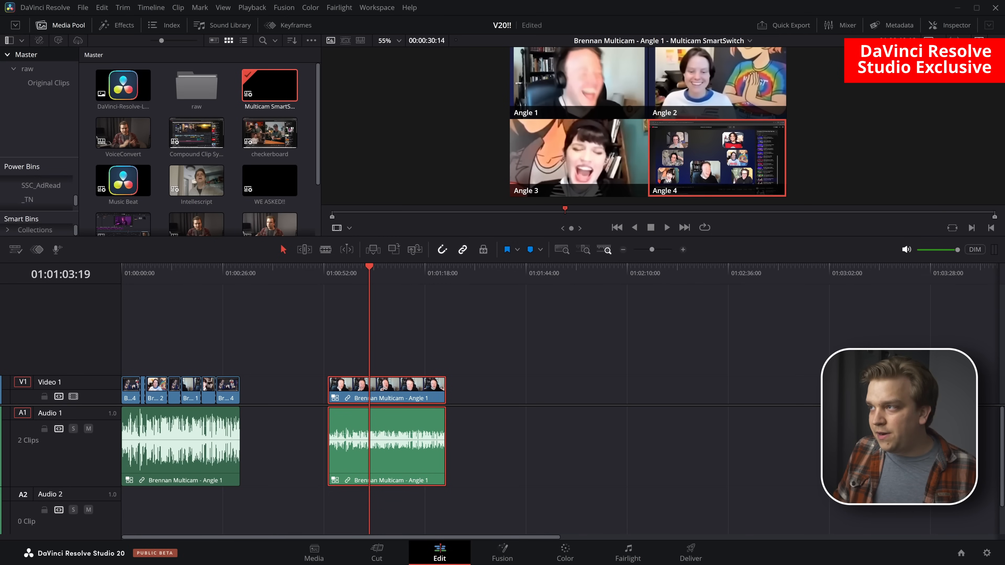
# Switch to dual viewers and set the source viewer to Multicam mode
pyautogui.click(978, 40)
pyautogui.click(349, 228)
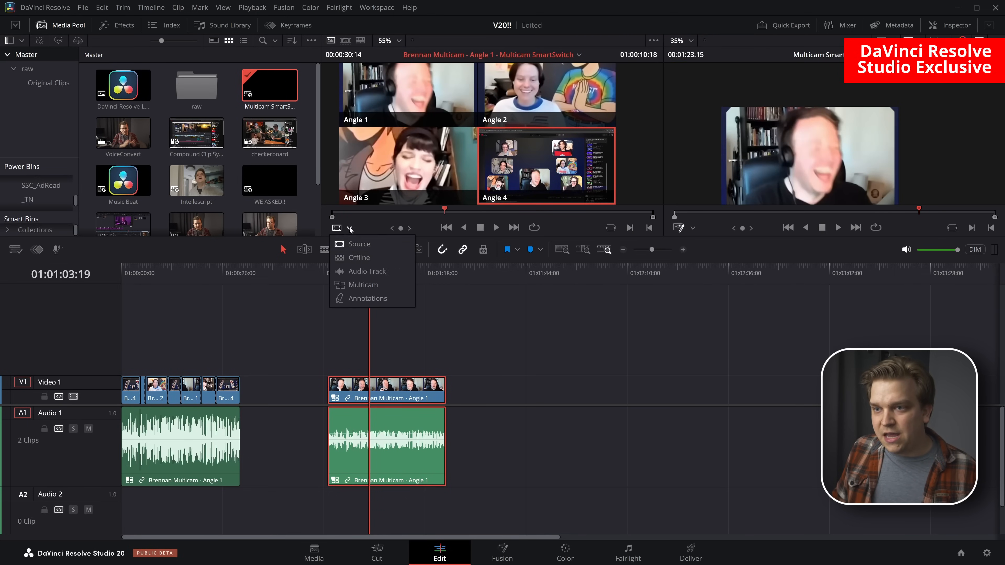
pyautogui.click(363, 285)
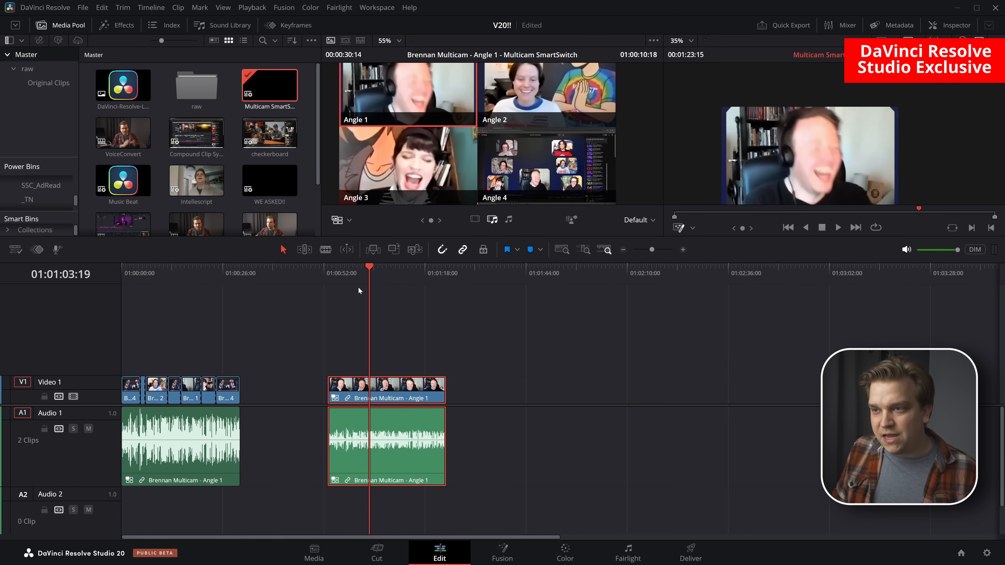
# Run AI Multicam SmartSwitch on the selected multicam clip, switching video only with Better quality
pyautogui.click(571, 220)
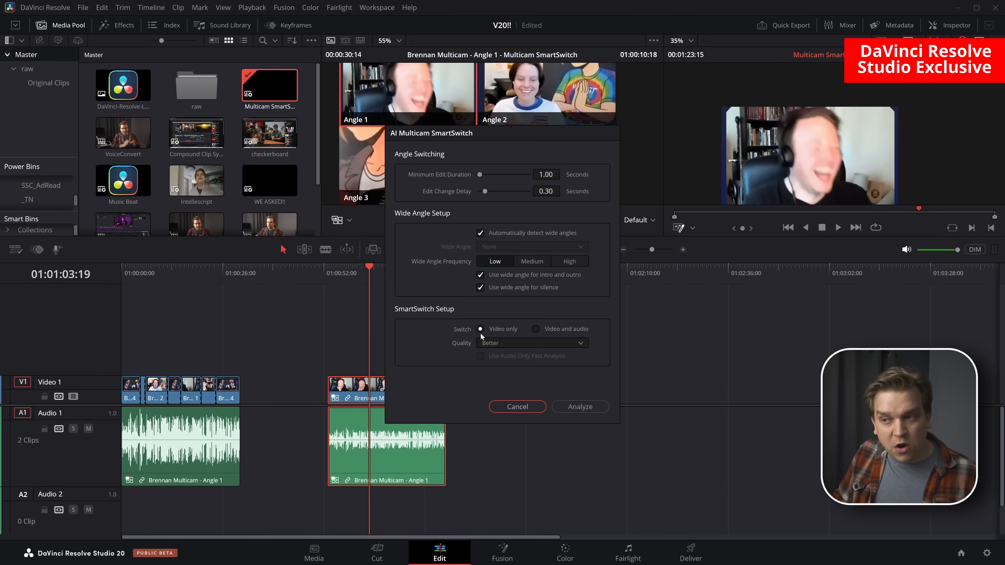
pyautogui.click(501, 344)
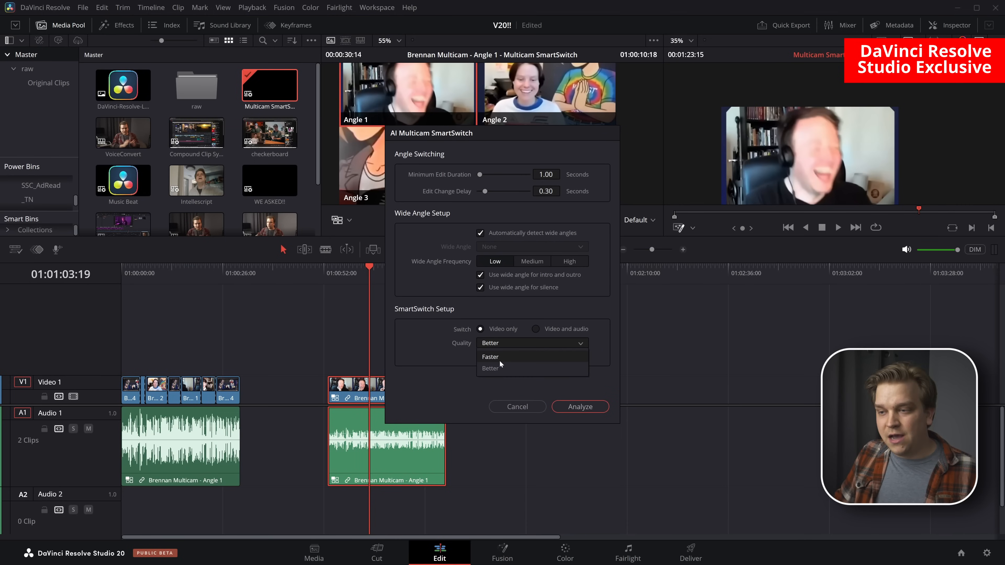
pyautogui.click(496, 369)
pyautogui.moveTo(460, 138); pyautogui.dragTo(160, 105)
pyautogui.click(265, 372)
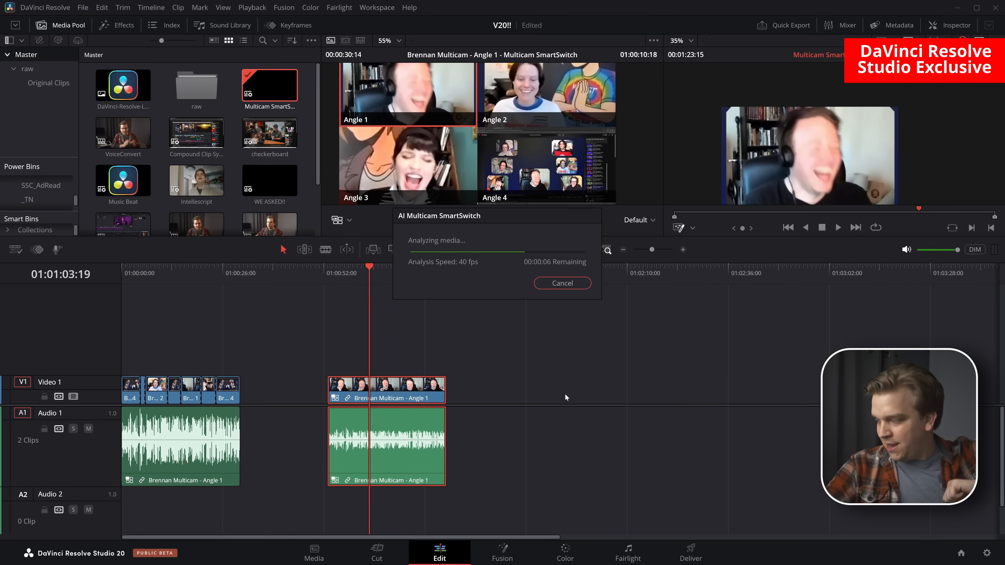
# Examine the cuts in the second multicam clip and play it back from 01:00:52:00
pyautogui.scroll(6, 453, 357)
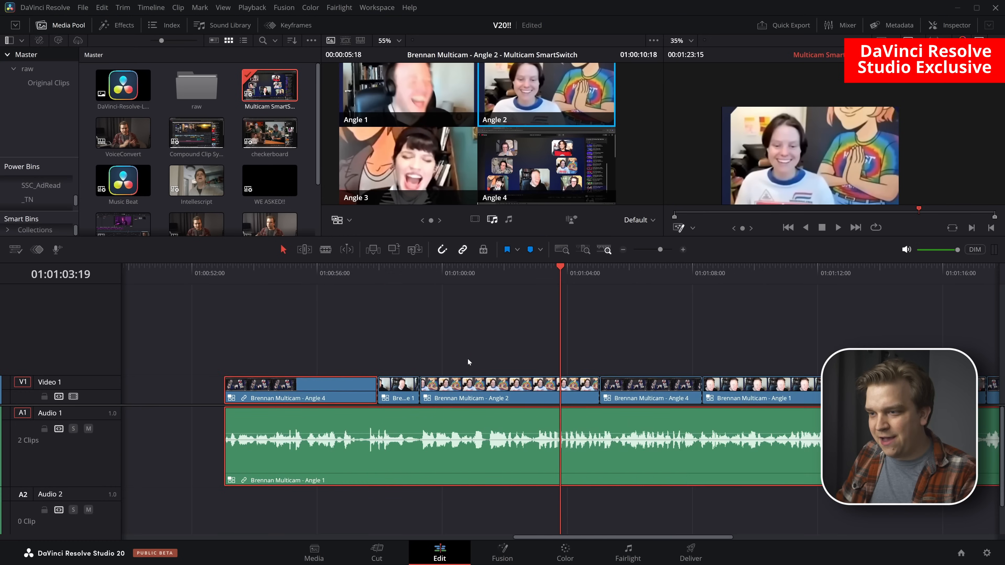
pyautogui.scroll(-2, 506, 351)
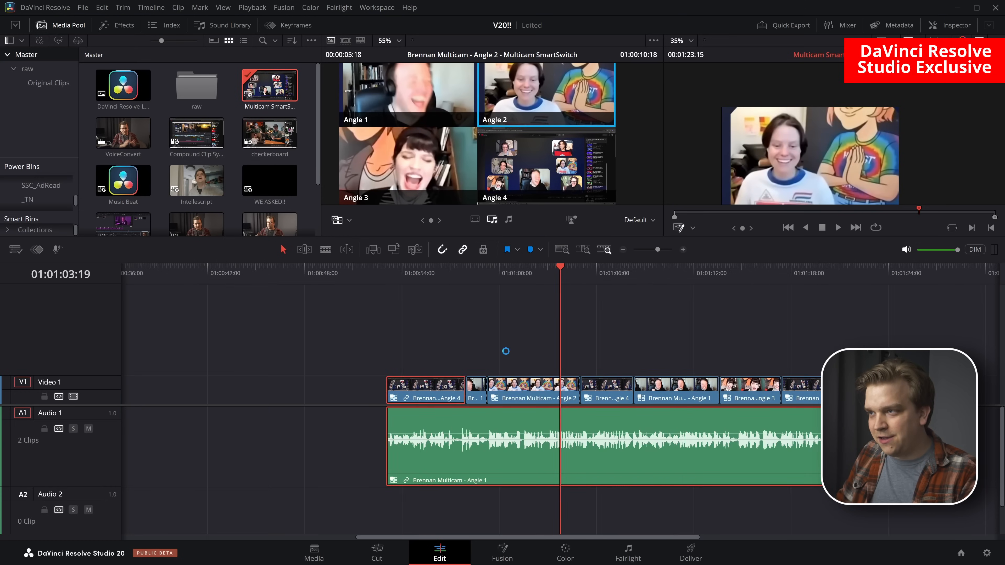
pyautogui.scroll(-2, 506, 350)
pyautogui.click(459, 276)
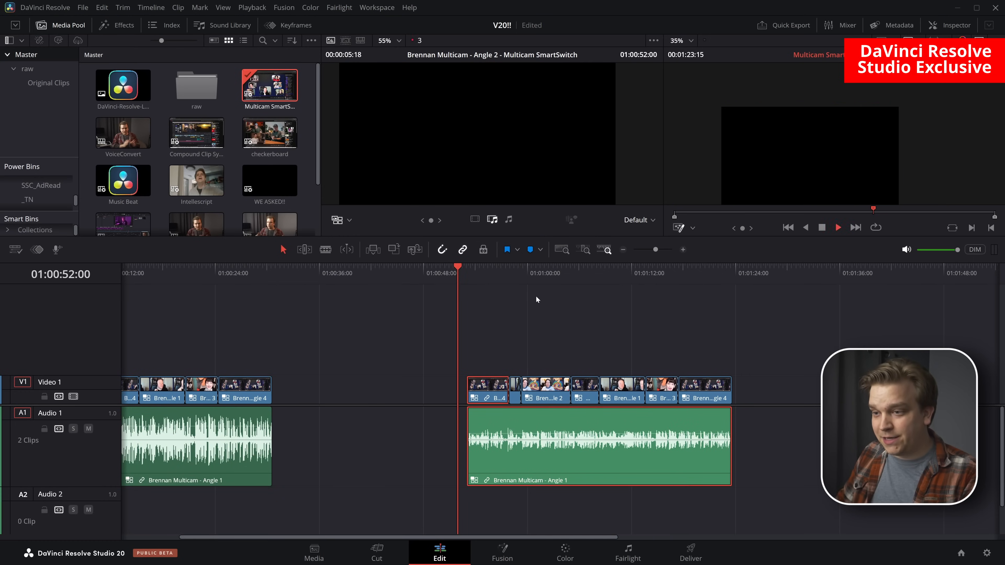
pyautogui.press('space')
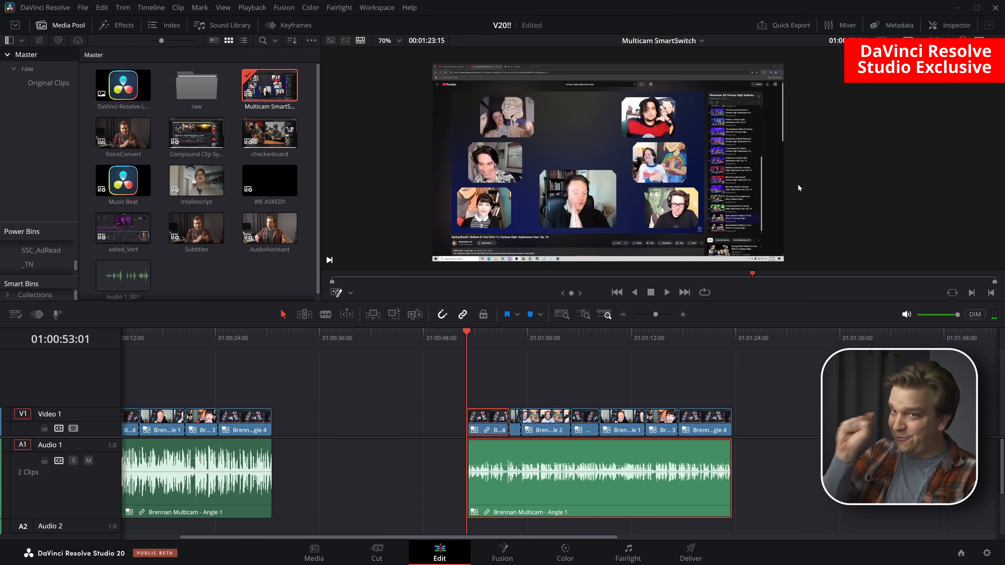
pyautogui.press('space')
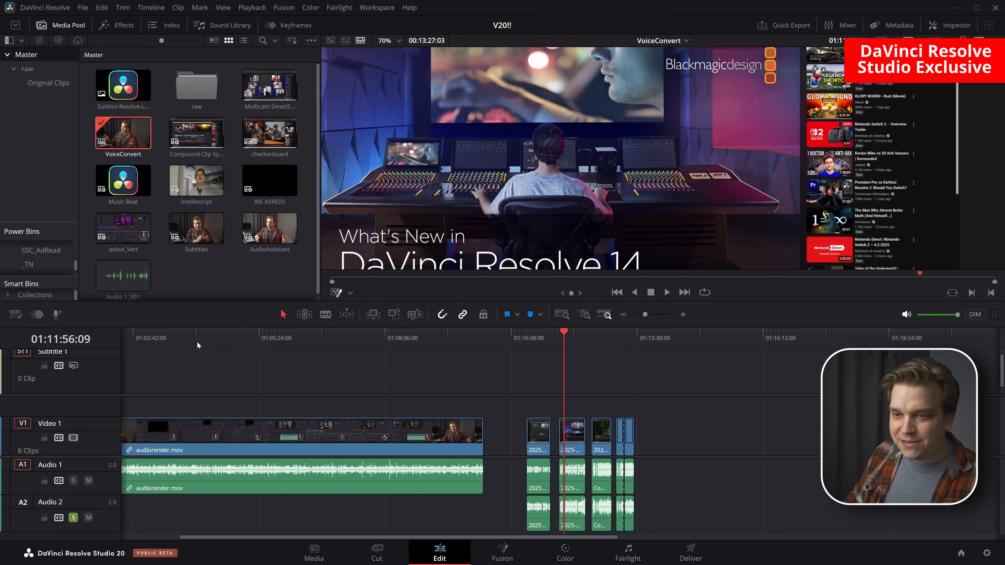
# Select the audiorender.mov clip in the VoiceConvert timeline and locate its source in the media pool
pyautogui.scroll(-3, 181, 371)
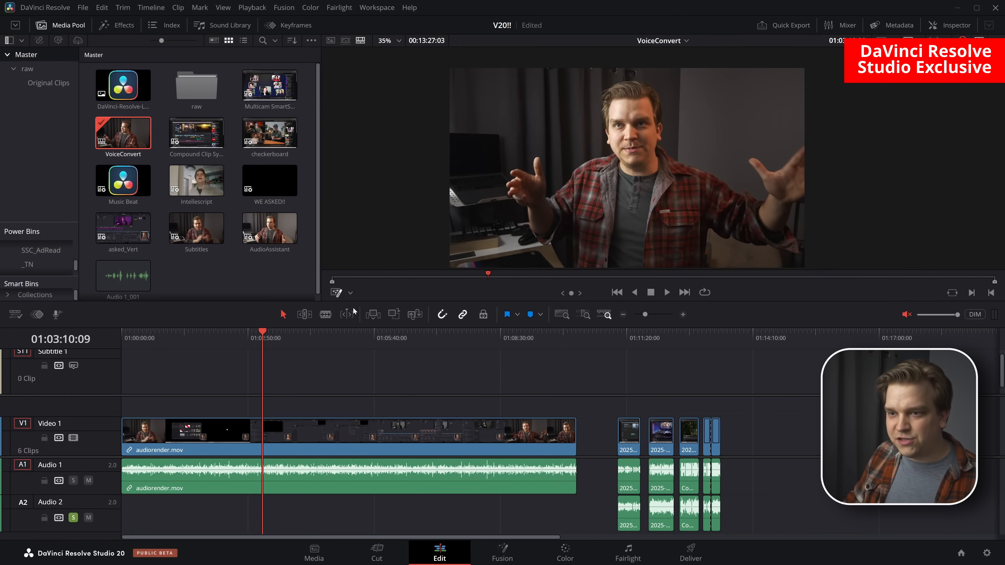
pyautogui.moveTo(312, 339); pyautogui.dragTo(312, 387)
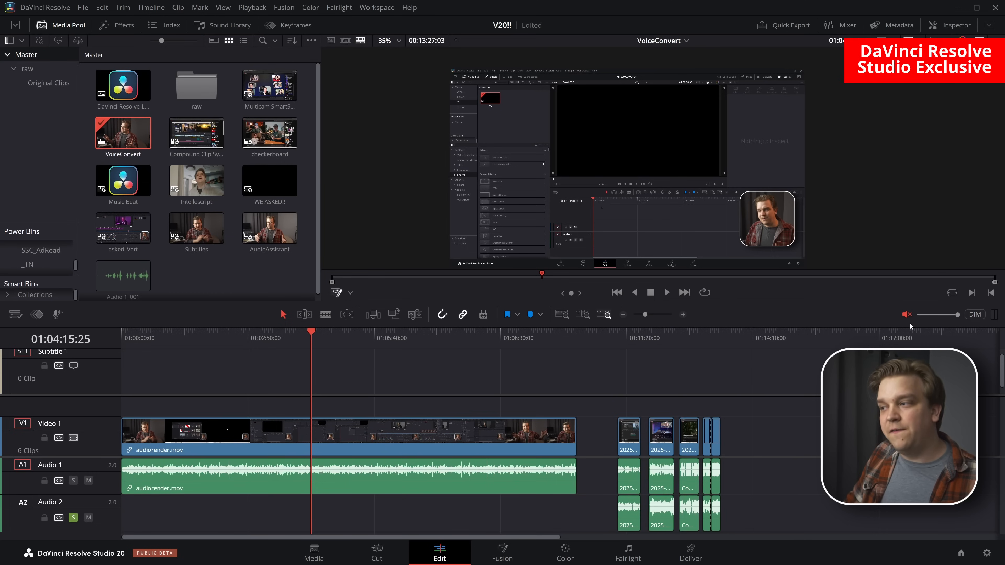
pyautogui.click(453, 478)
pyautogui.hotkey('alt', 'f')
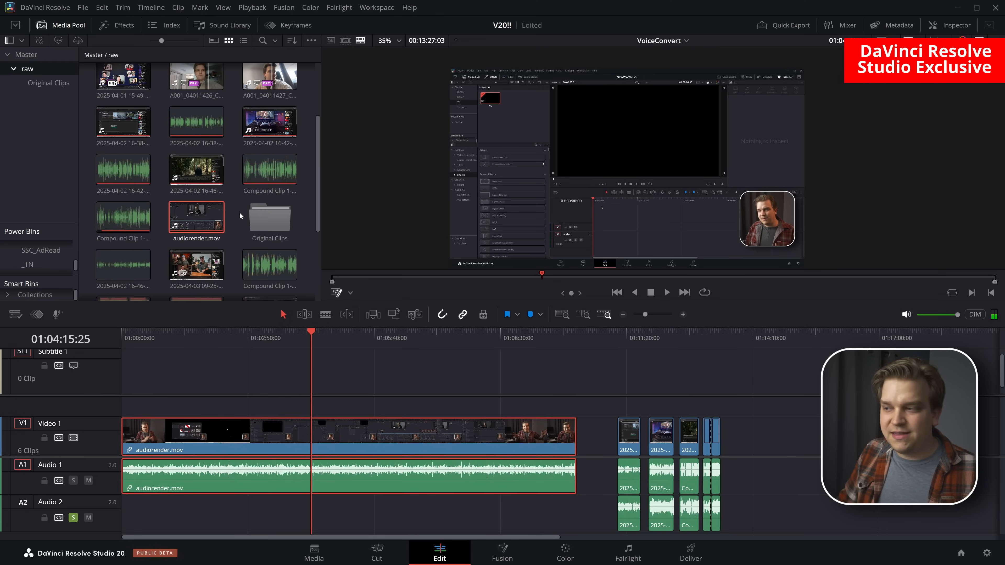
# Choose DaVinci AI Voice Training for audiorender.mov, read the popup's information and legal notice, and close it
pyautogui.rightClick(191, 216)
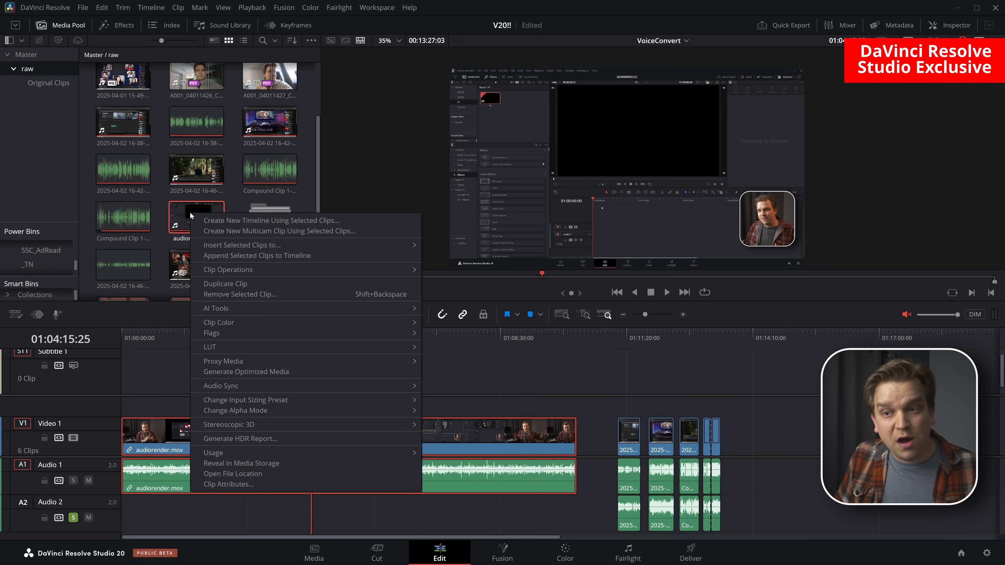
pyautogui.moveTo(395, 308)
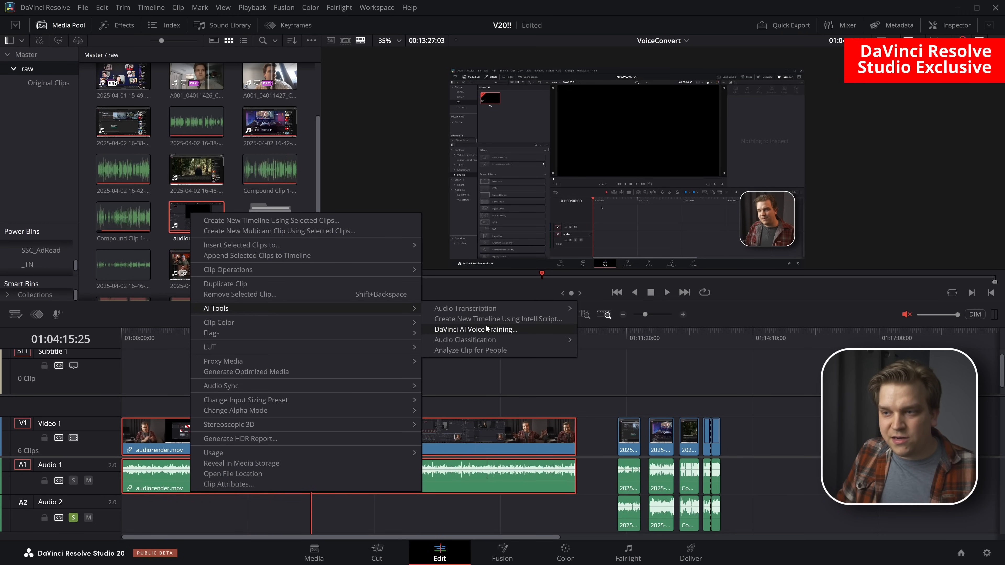
pyautogui.click(531, 327)
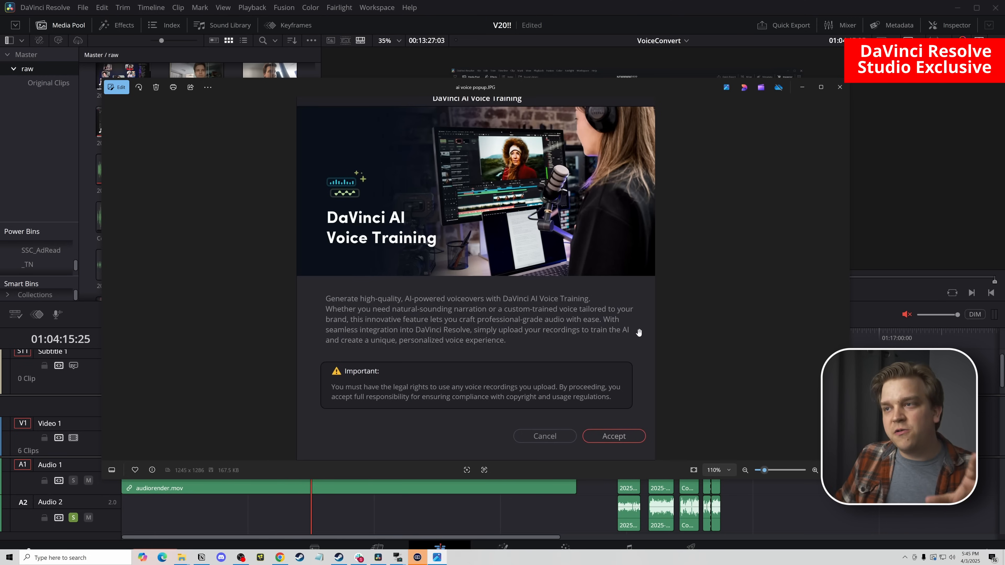
pyautogui.click(839, 87)
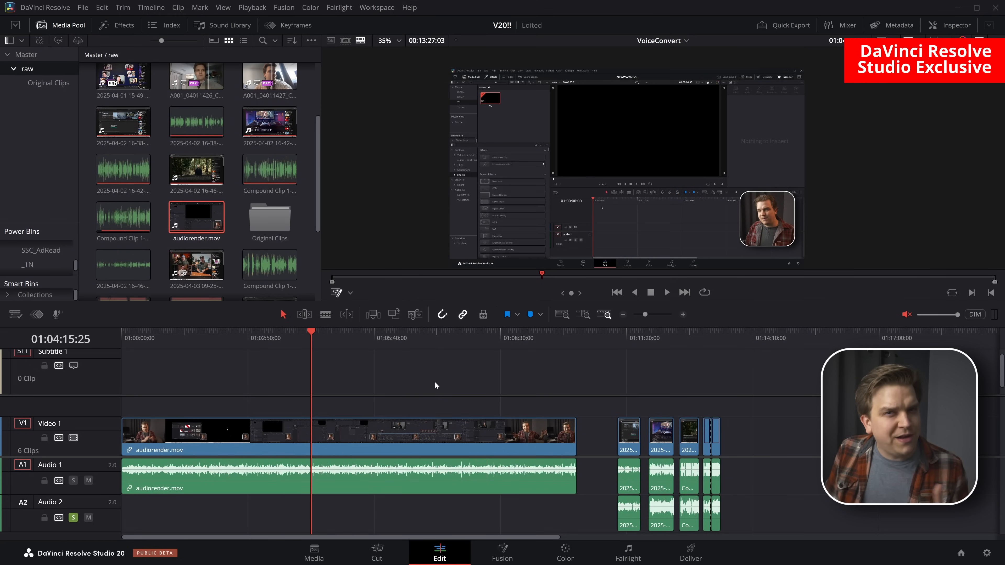
pyautogui.click(412, 469)
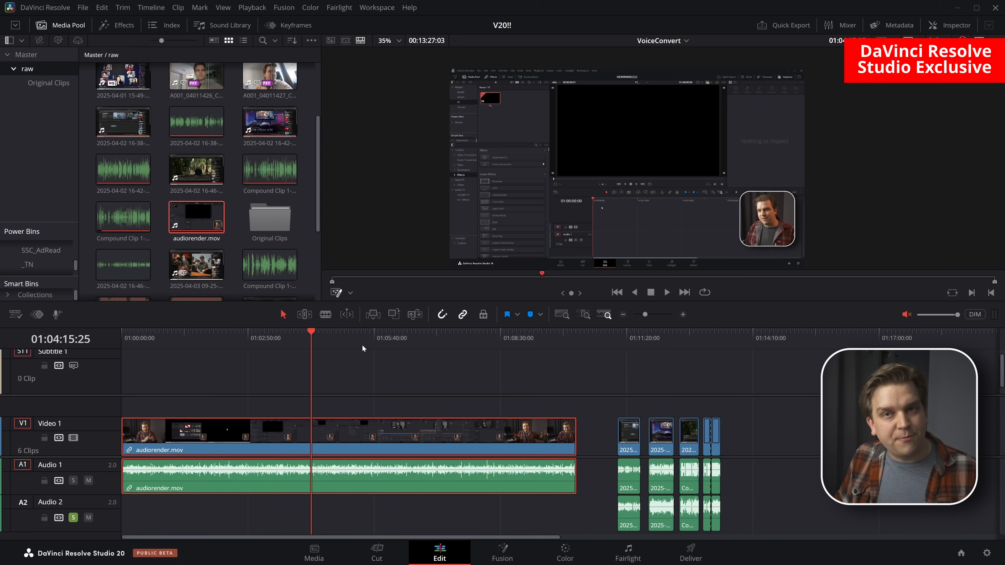
pyautogui.click(626, 342)
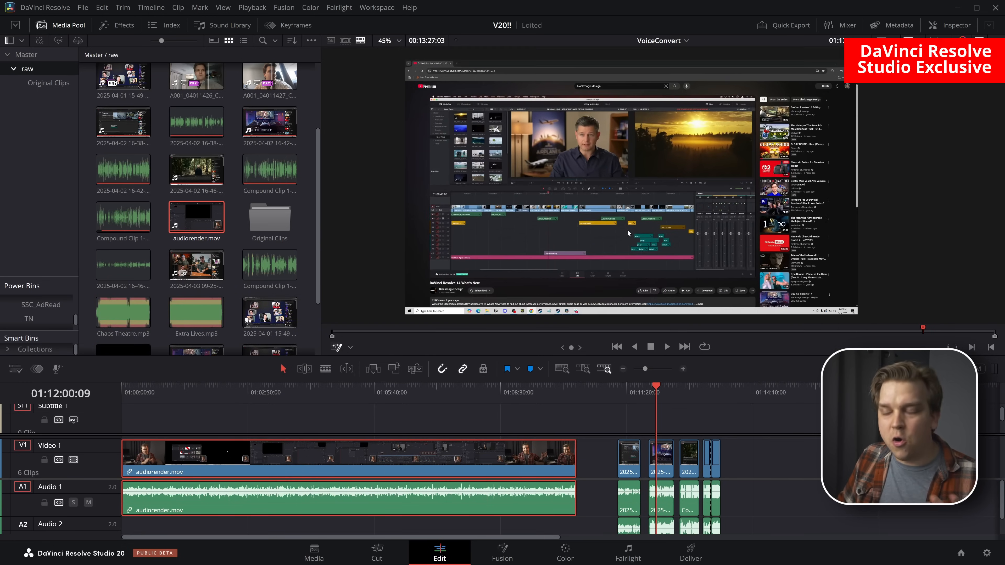
pyautogui.moveTo(627, 230); pyautogui.dragTo(616, 224)
pyautogui.scroll(3, 615, 223)
pyautogui.scroll(-1, 613, 225)
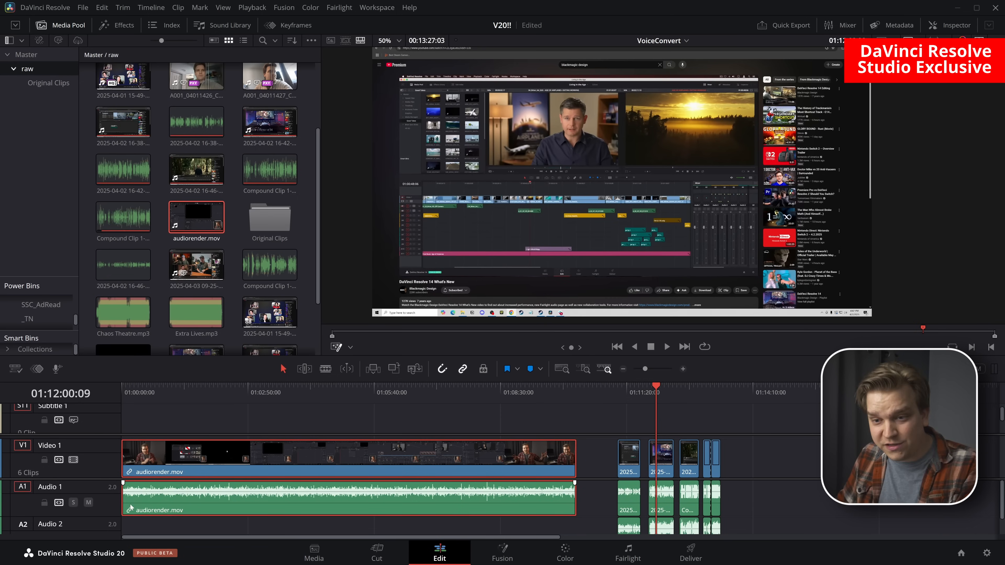
pyautogui.scroll(4, 688, 474)
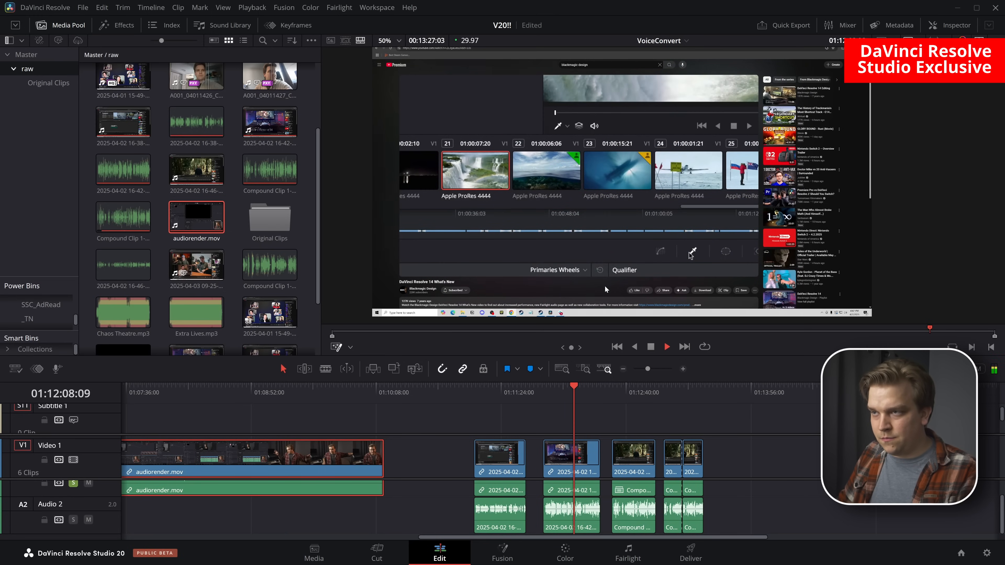
pyautogui.press('space')
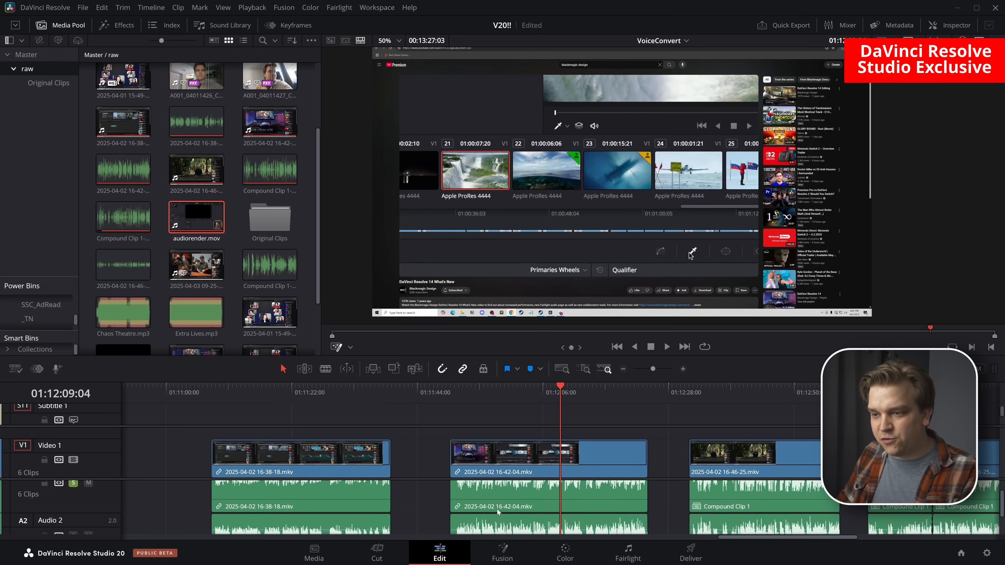
pyautogui.click(490, 508)
pyautogui.click(482, 527)
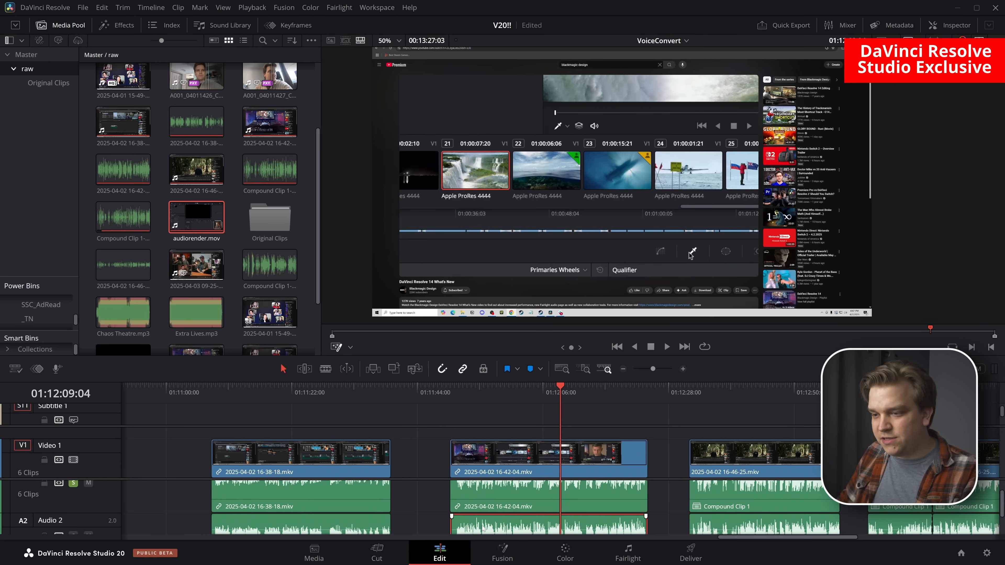
pyautogui.press('BackSpace')
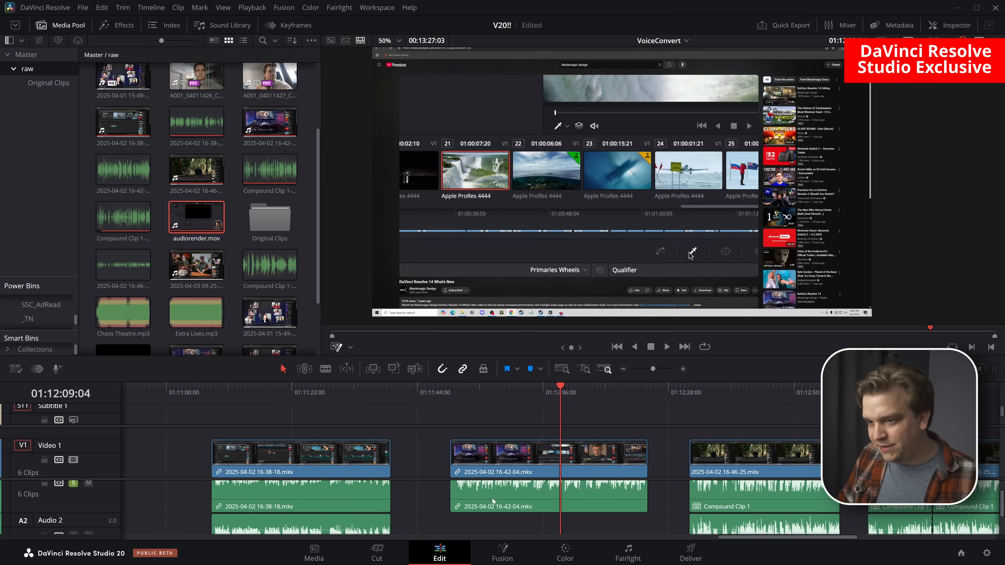
pyautogui.rightClick(492, 498)
pyautogui.click(535, 357)
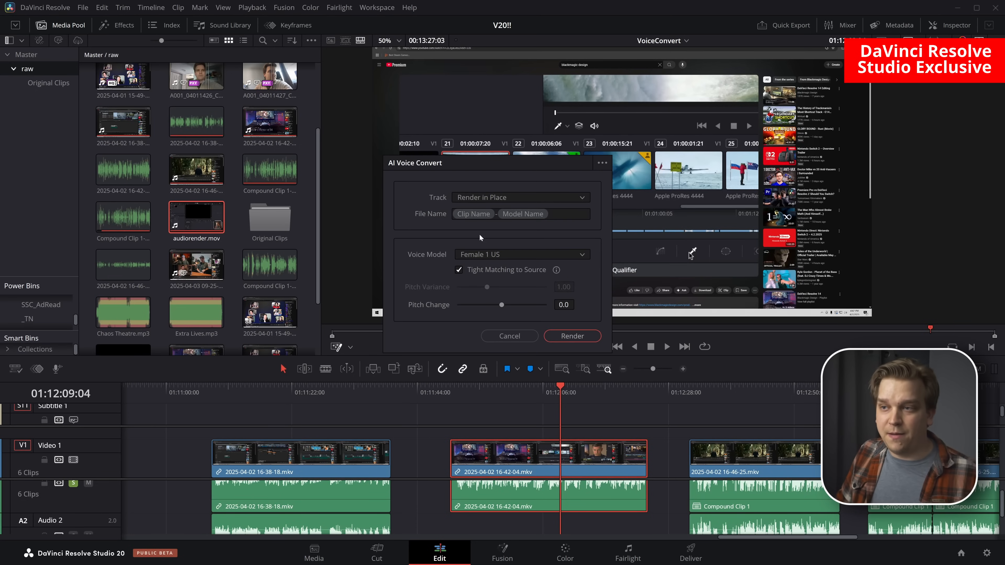
pyautogui.click(463, 196)
pyautogui.click(496, 254)
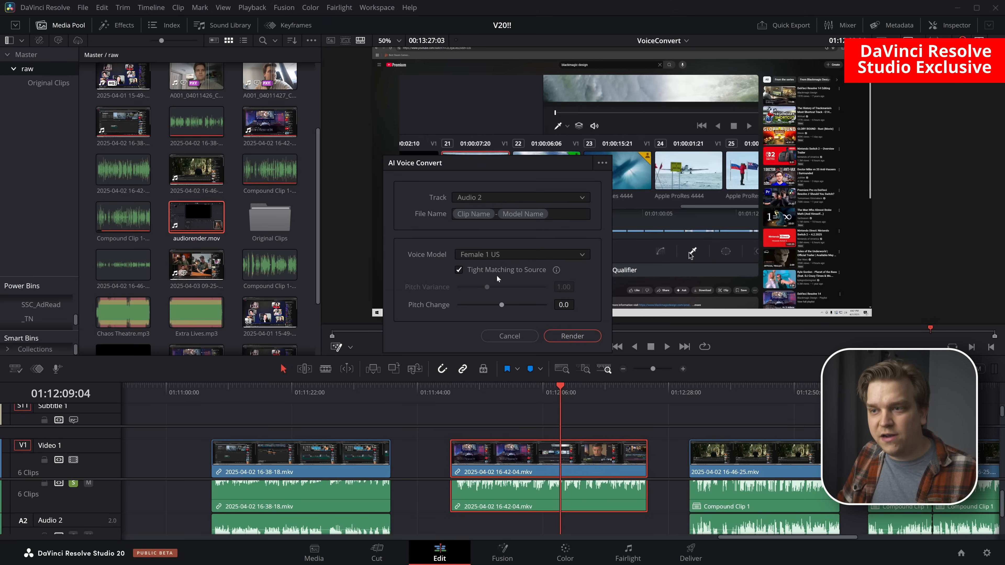
pyautogui.click(476, 256)
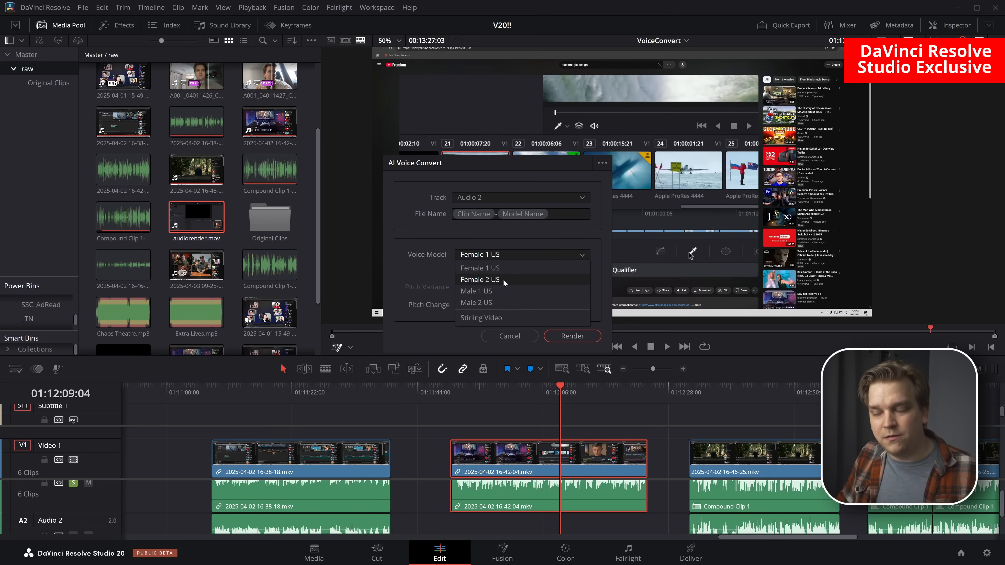
pyautogui.click(504, 318)
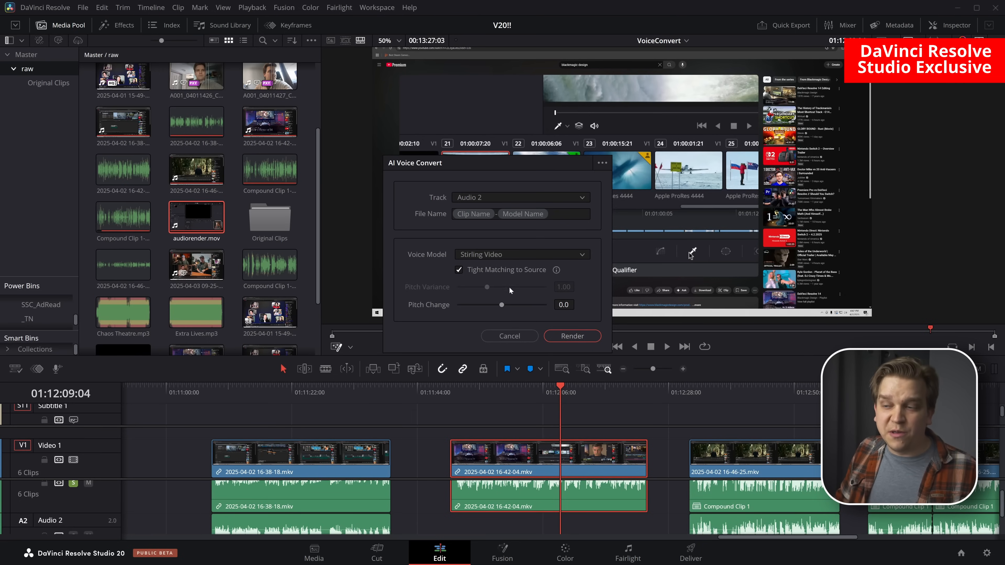
pyautogui.moveTo(557, 275)
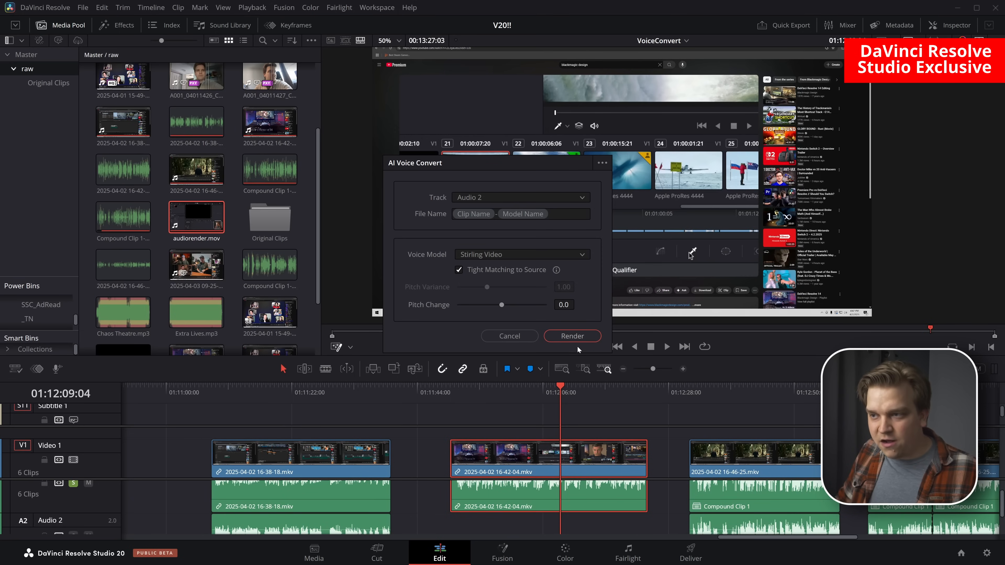
pyautogui.click(569, 339)
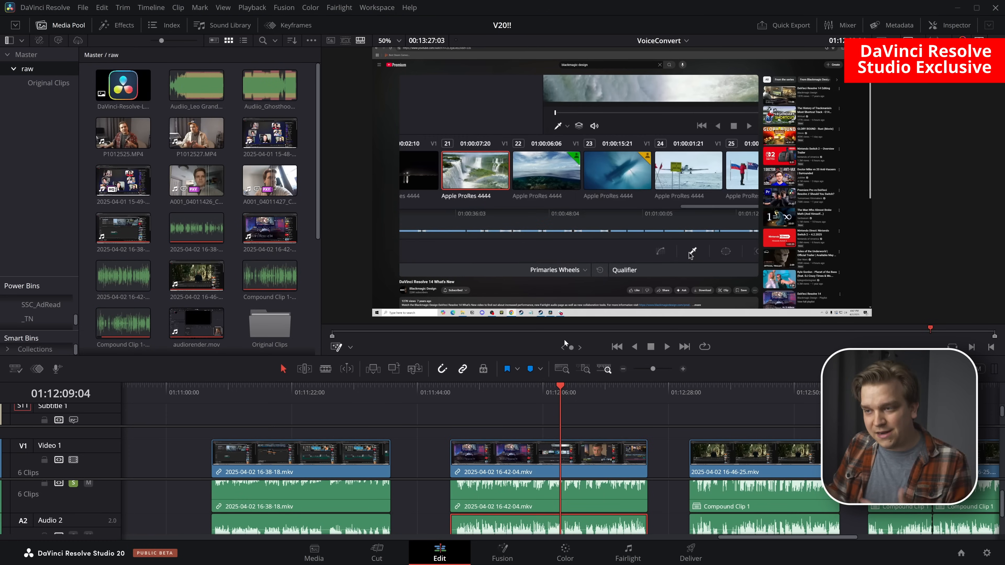
pyautogui.click(457, 397)
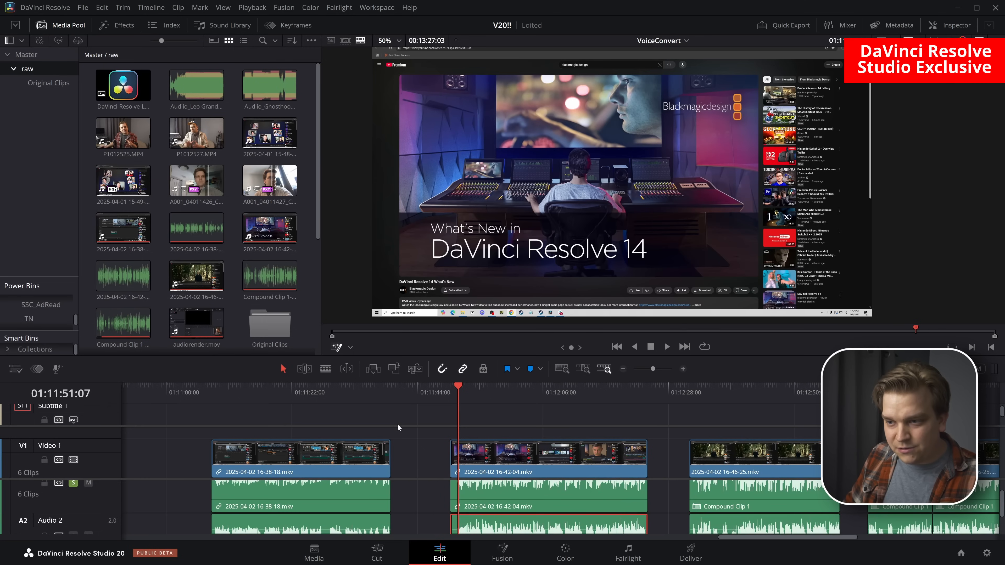
pyautogui.moveTo(404, 355); pyautogui.dragTo(404, 280)
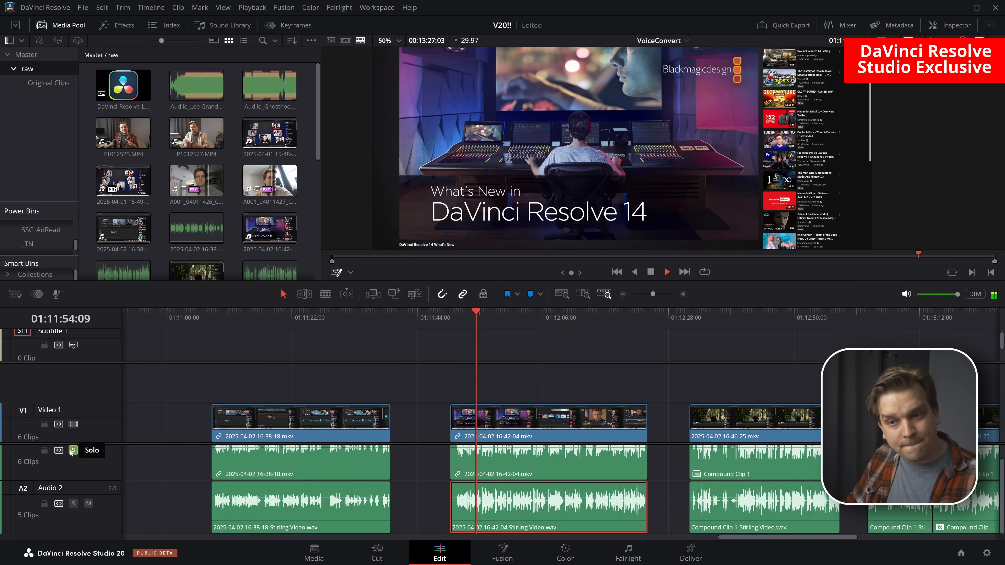
pyautogui.press('space')
pyautogui.click(450, 323)
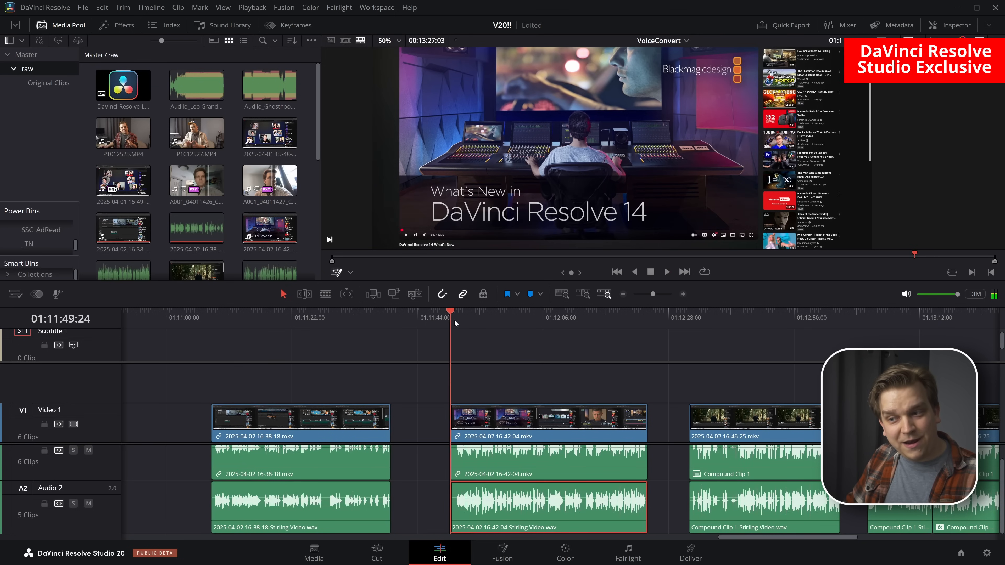
pyautogui.click(73, 503)
pyautogui.press('space')
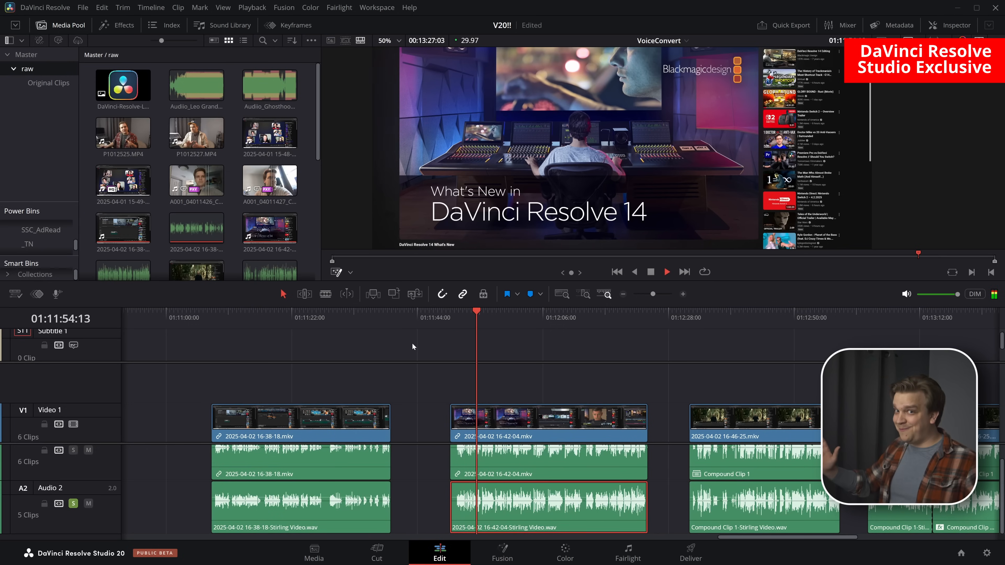
pyautogui.press('space')
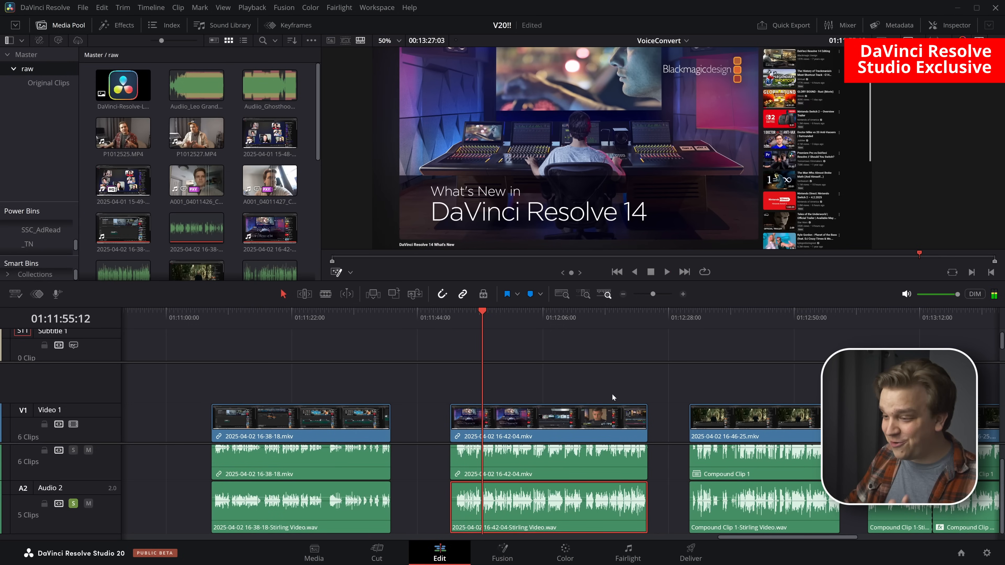
# On the Fairlight page, compare the converted voice with the Audio 2 equalizer bypassed and re-enabled during playback, and close the equalizer
pyautogui.click(634, 561)
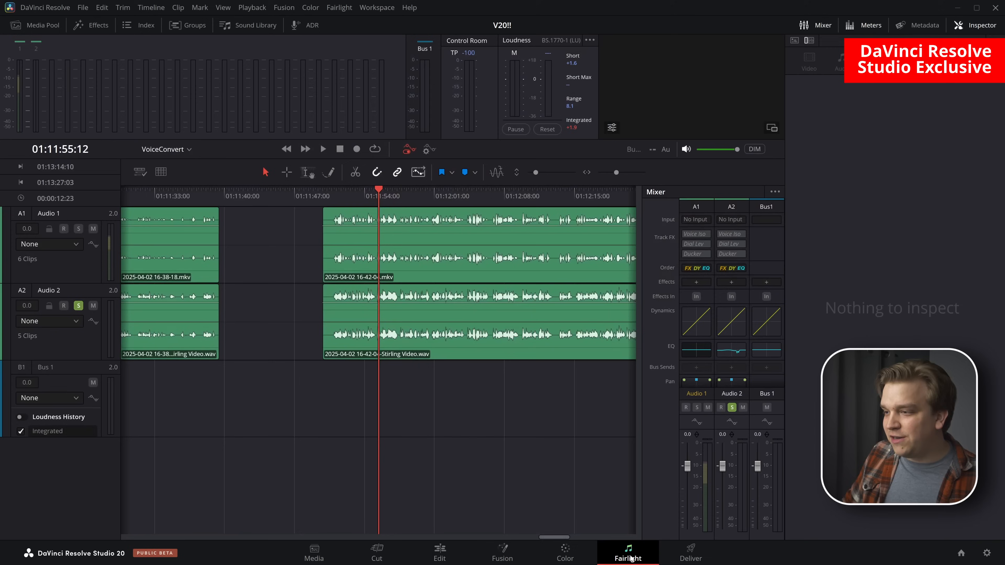
pyautogui.click(732, 351)
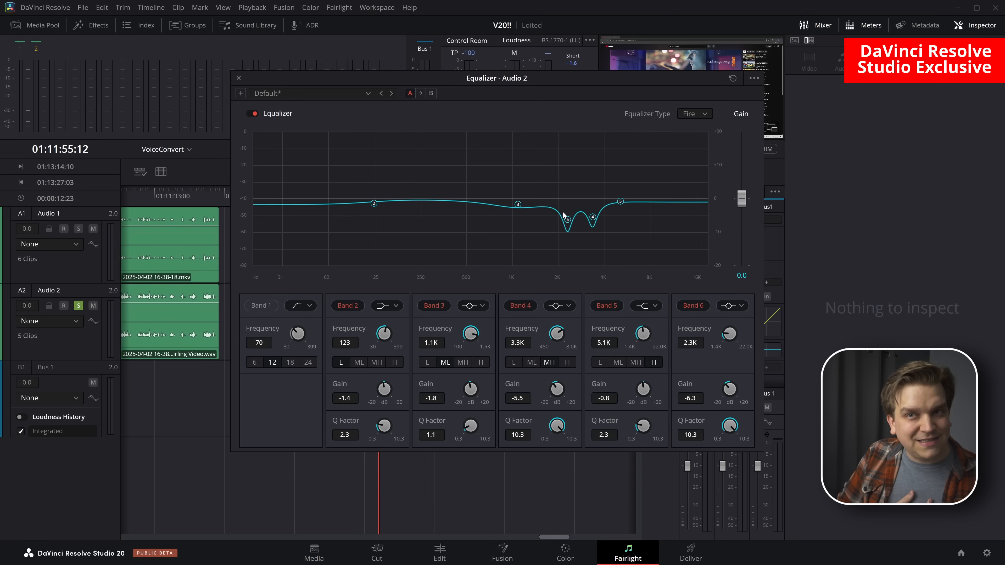
pyautogui.moveTo(281, 78); pyautogui.dragTo(476, 127)
pyautogui.click(446, 162)
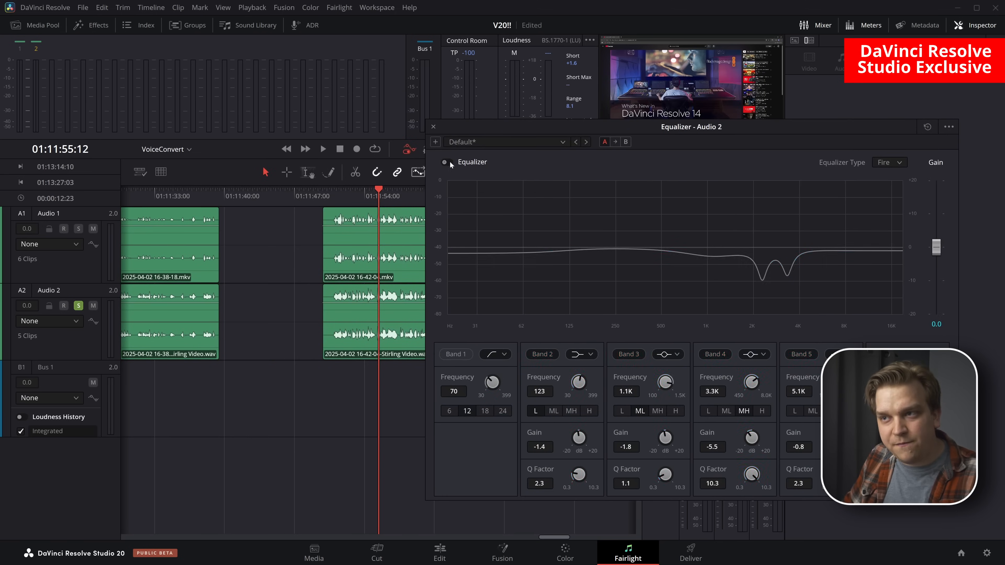
pyautogui.press('space')
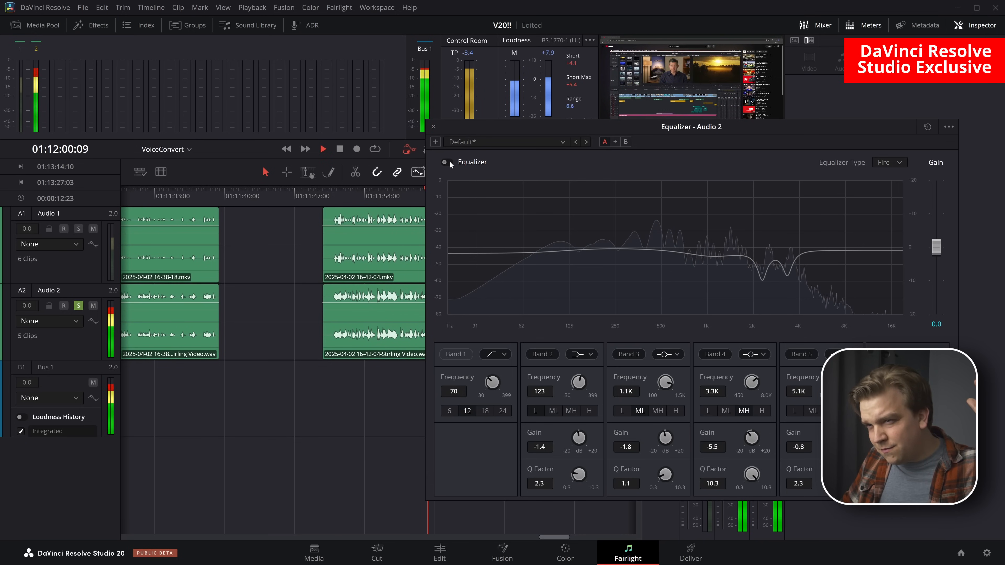
pyautogui.click(448, 162)
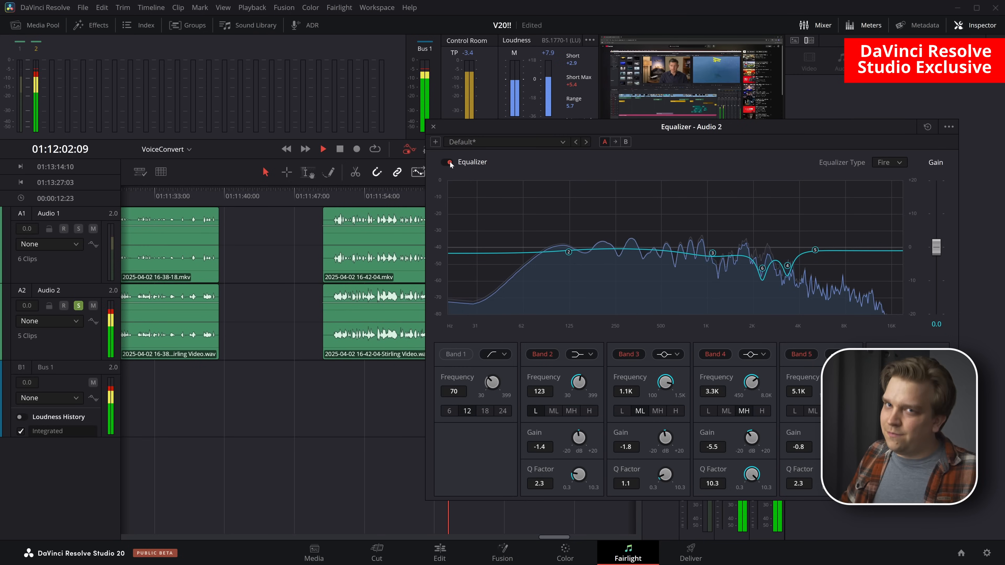
pyautogui.press('space')
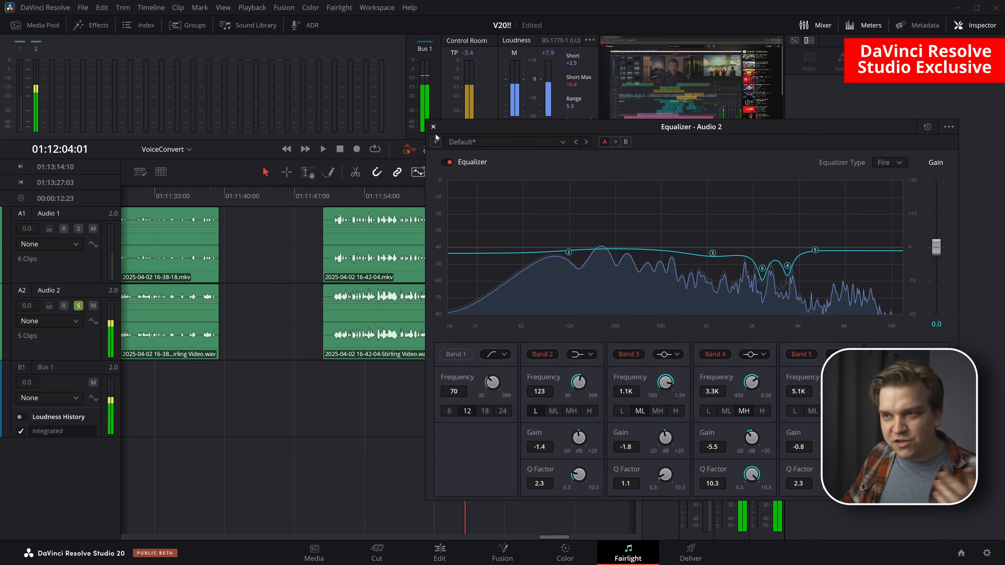
pyautogui.click(434, 127)
# On the Edit page, solo Audio 1 instead of Audio 2 and play the original compound clip audio from 01:13:14:10
pyautogui.scroll(-3, 470, 310)
pyautogui.moveTo(453, 413); pyautogui.dragTo(426, 388)
pyautogui.hotkey('ctrl', 's')
pyautogui.scroll(-2, 432, 385)
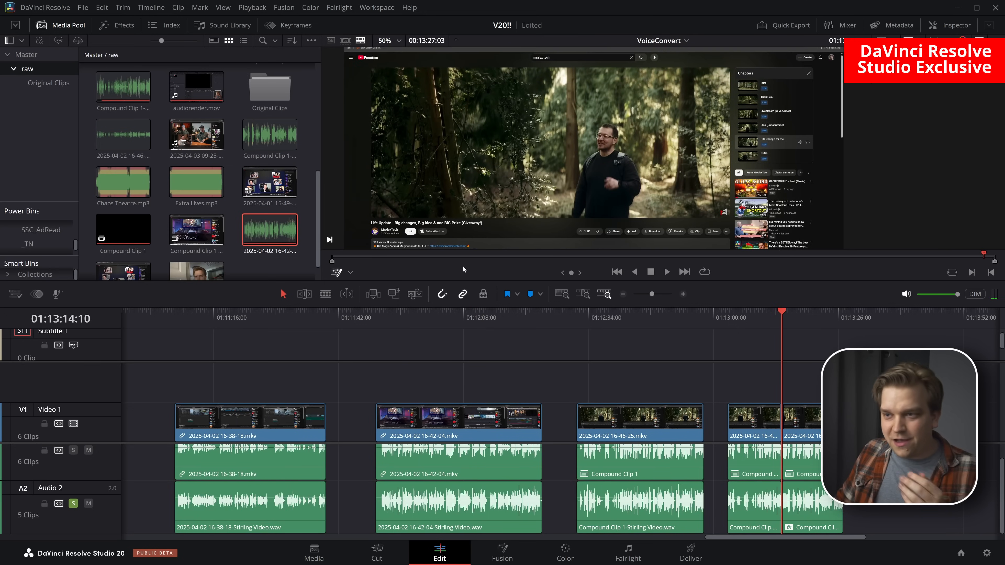
pyautogui.moveTo(437, 281); pyautogui.dragTo(437, 356)
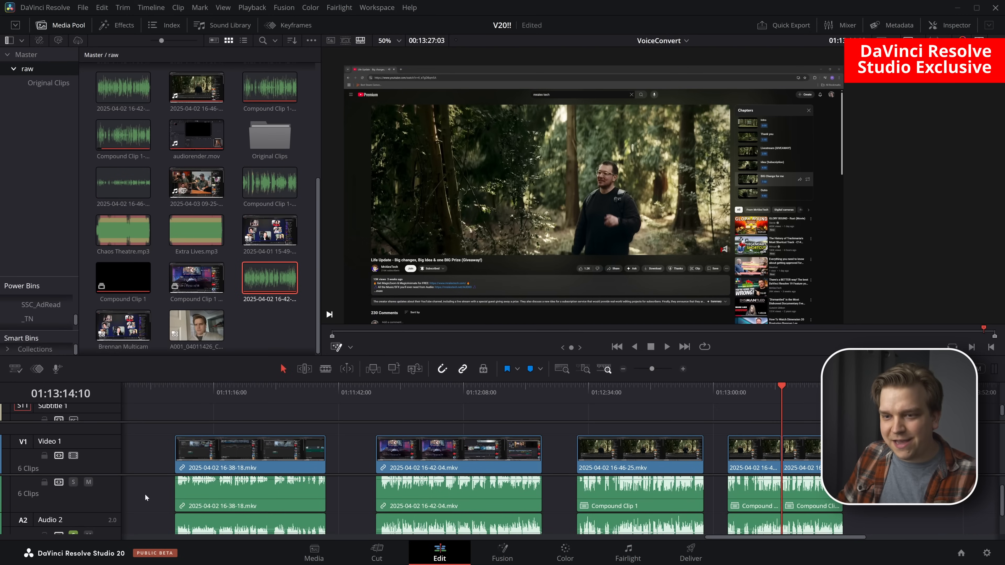
pyautogui.click(73, 533)
pyautogui.click(73, 482)
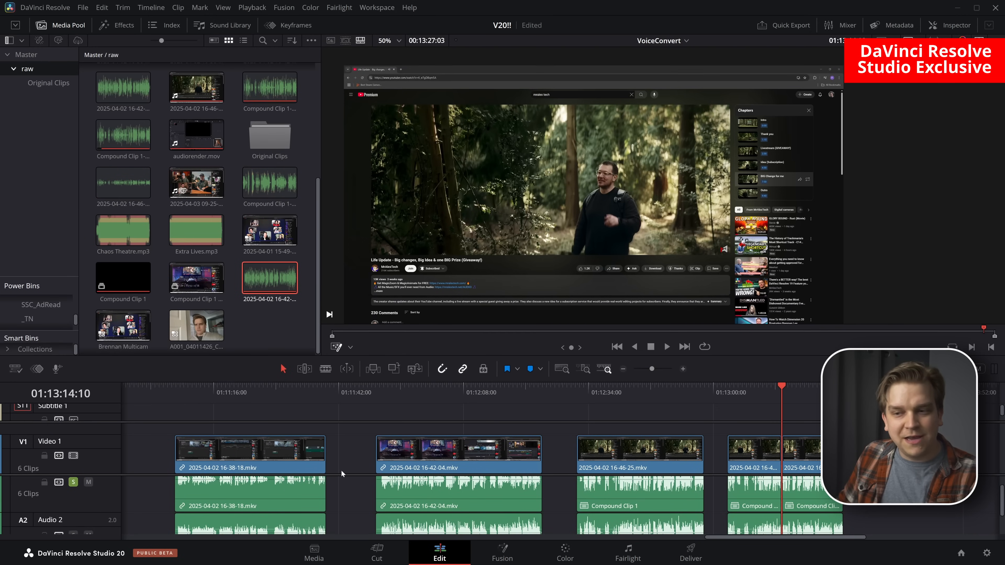
pyautogui.click(337, 451)
pyautogui.press('space')
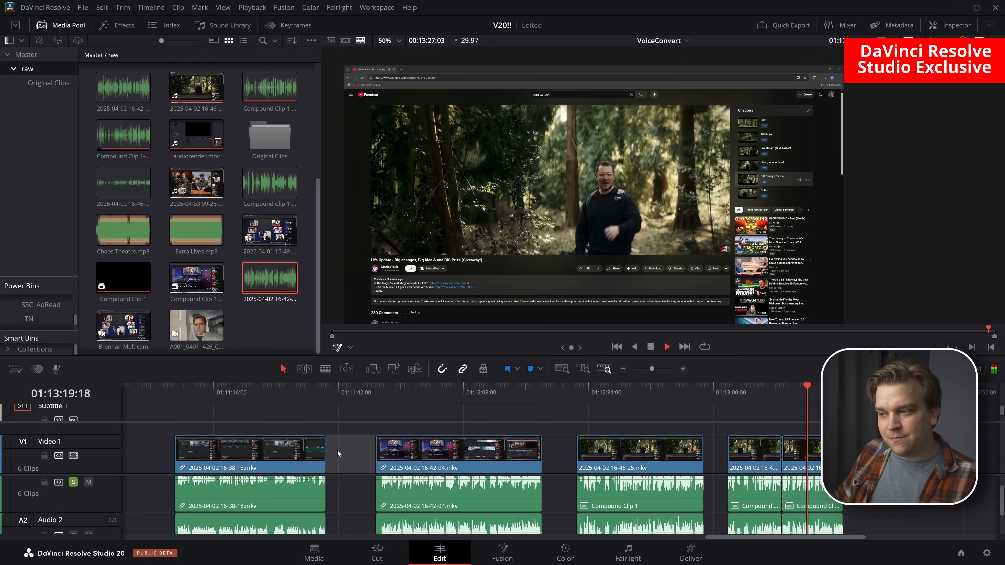
pyautogui.press('space')
# Solo Audio 2 instead of Audio 1 and play the converted compound clip audio from 01:13:14:10
pyautogui.click(74, 482)
pyautogui.click(73, 504)
pyautogui.click(782, 394)
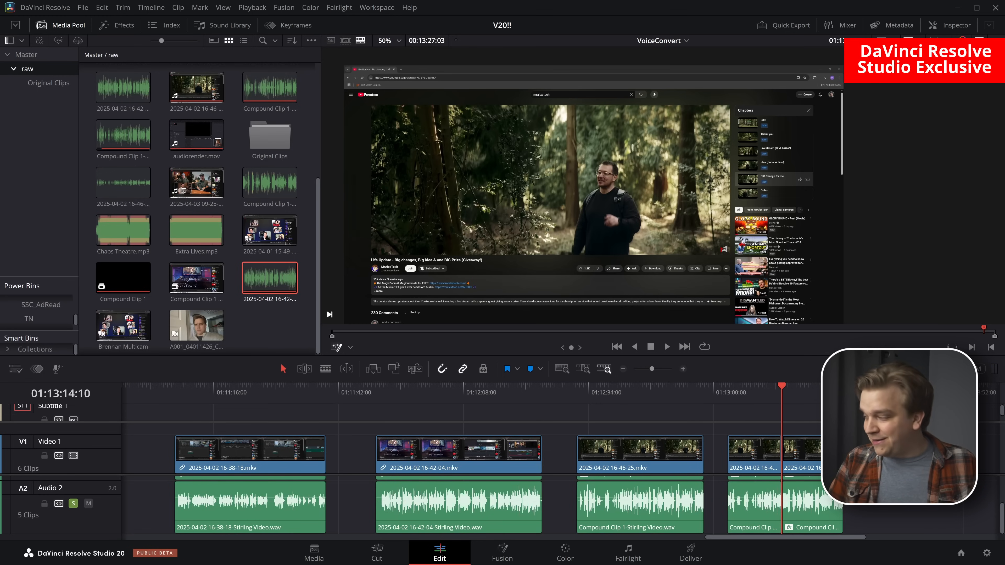
pyautogui.press('space')
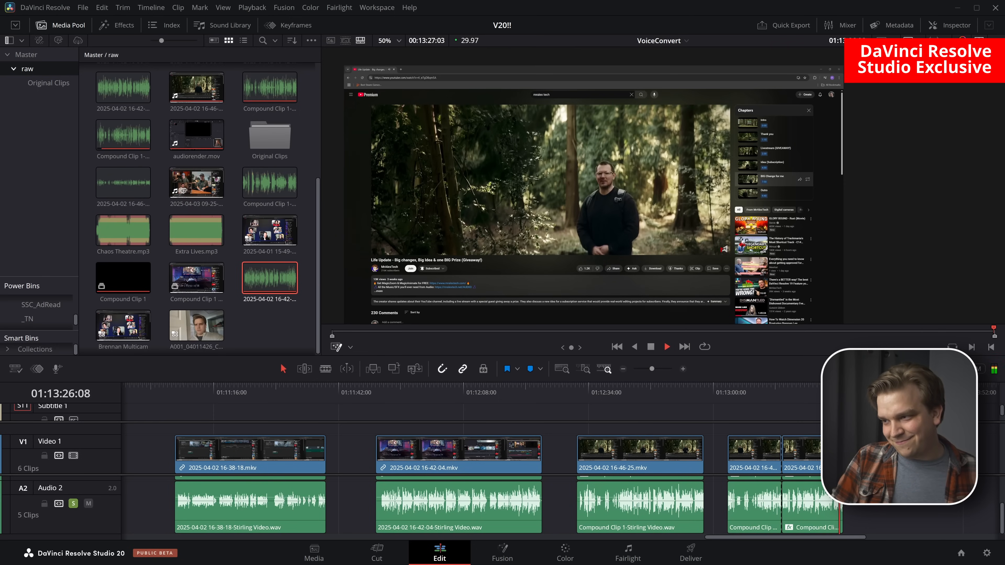
pyautogui.press('space')
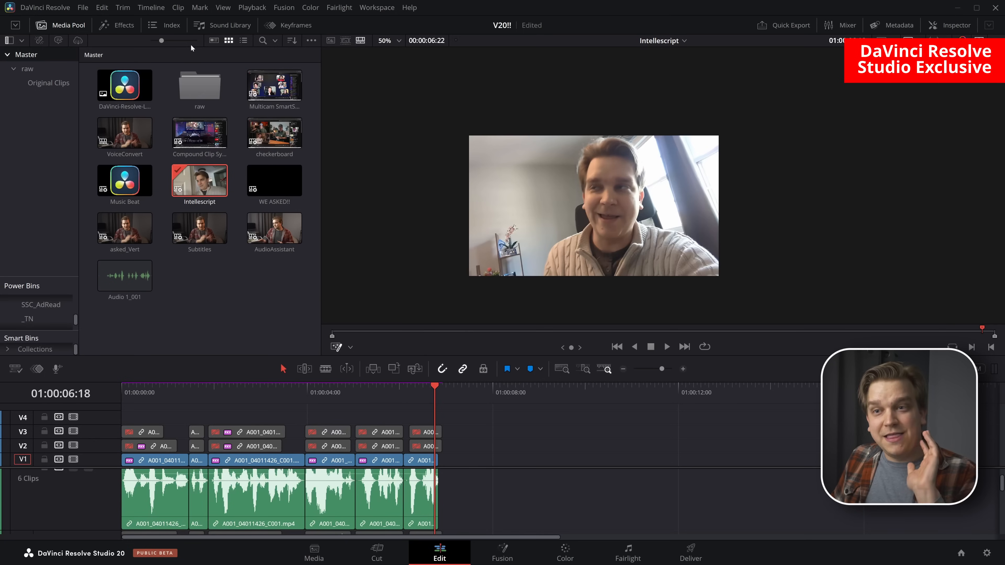
# Create an IntelliScript timeline from the raw bin's A001_04011426 and A001_04011427 clips, using script_v1.txt as the reference script
pyautogui.doubleClick(194, 80)
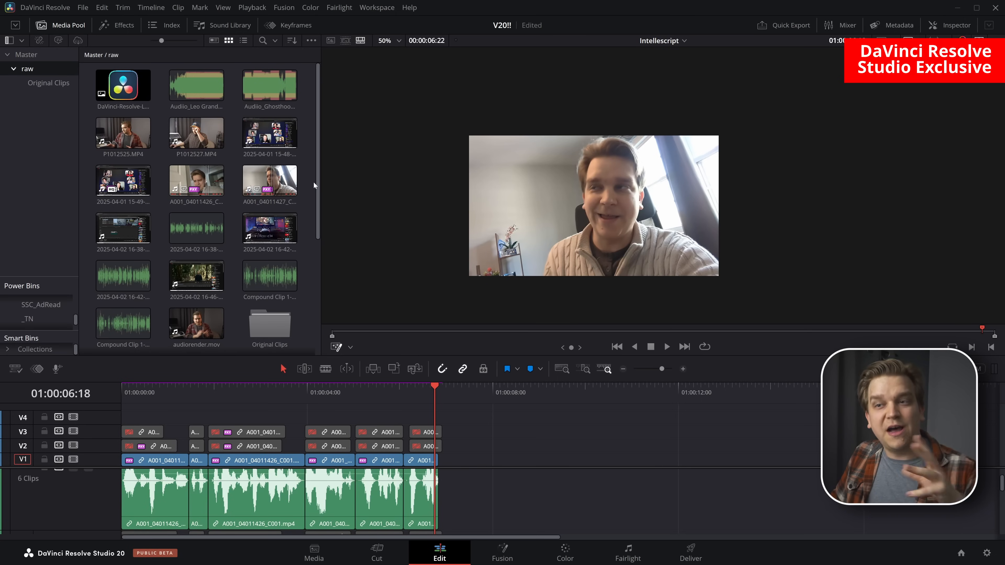
pyautogui.moveTo(309, 181); pyautogui.dragTo(204, 181)
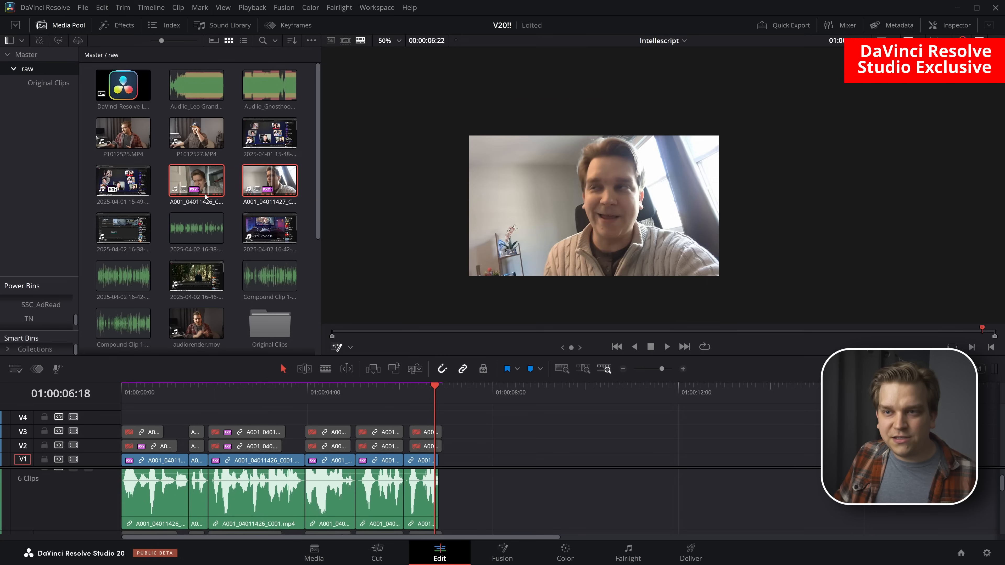
pyautogui.rightClick(205, 181)
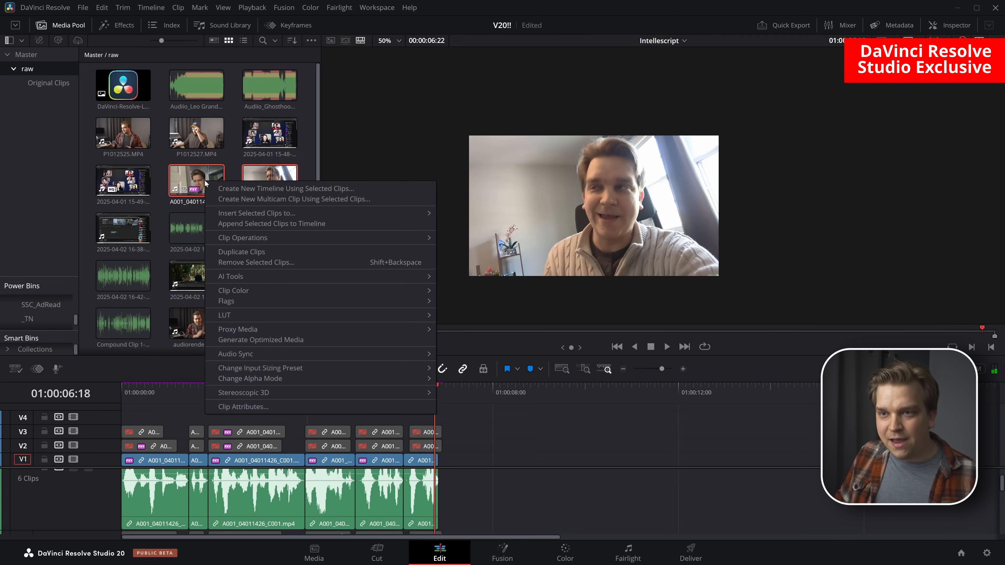
pyautogui.moveTo(247, 276)
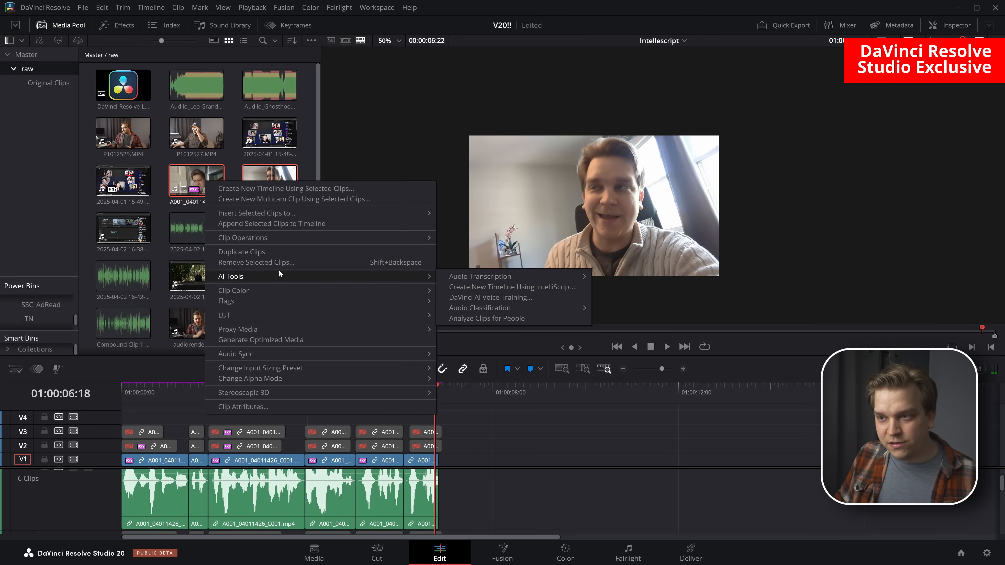
pyautogui.click(467, 287)
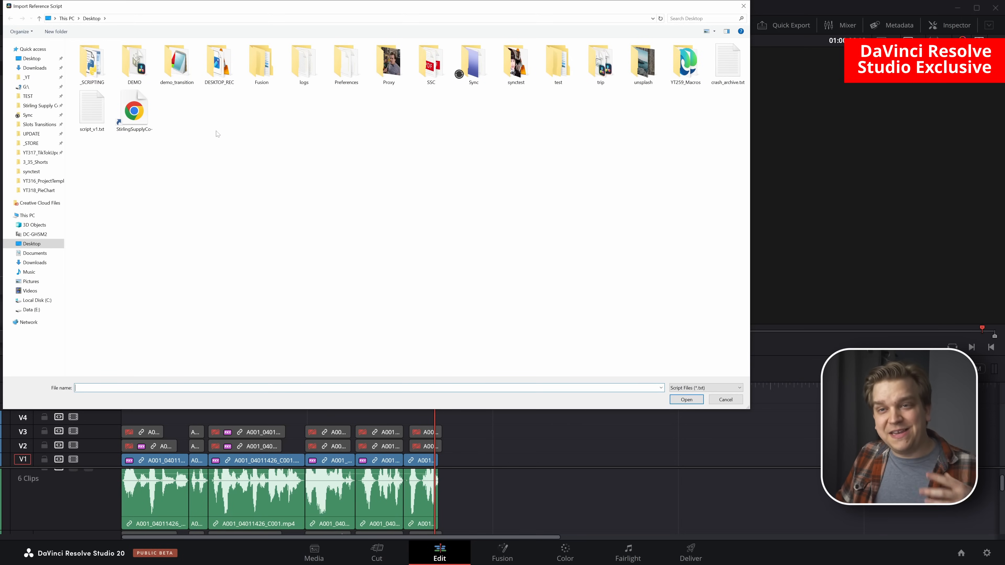
pyautogui.click(101, 122)
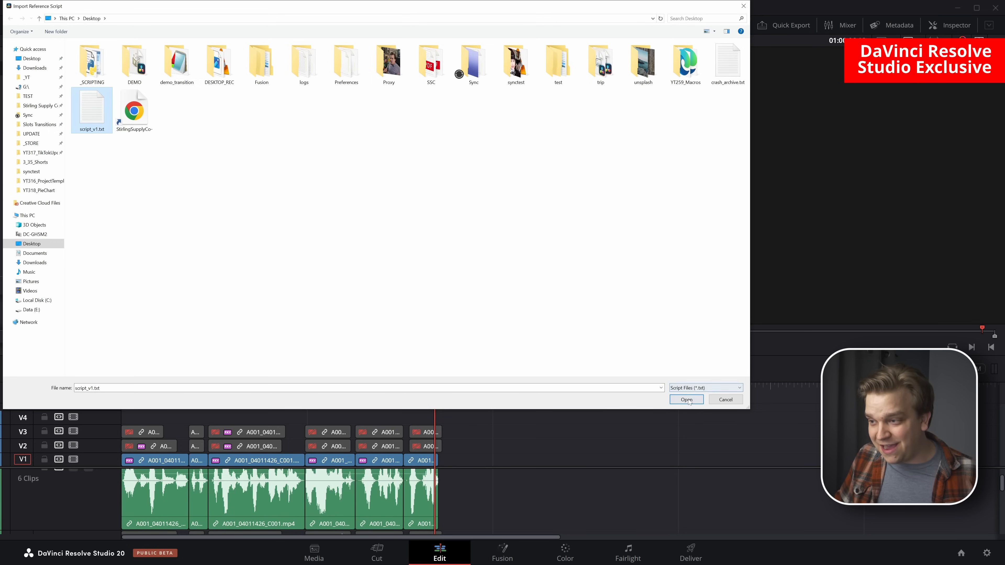
pyautogui.click(679, 399)
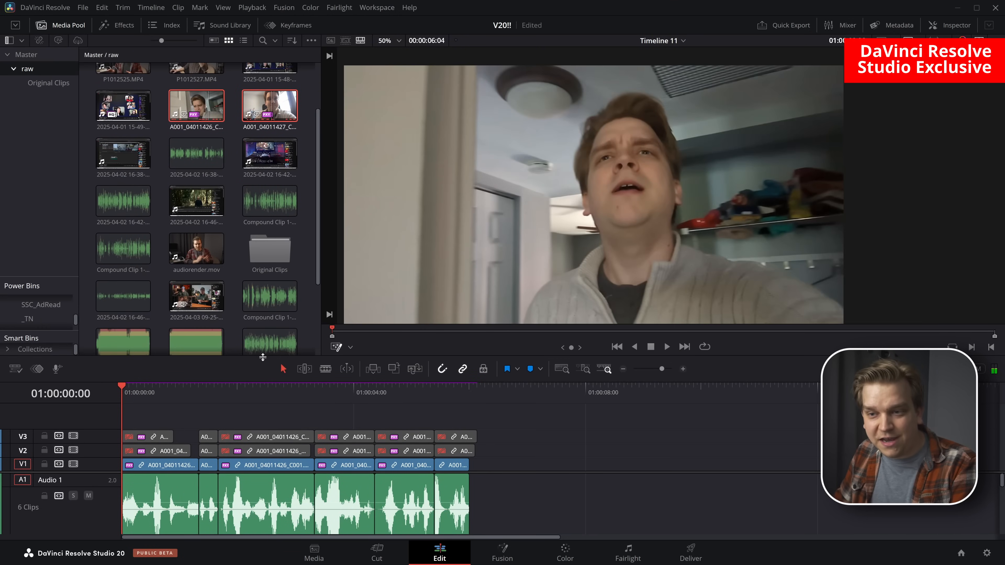
# Show script_v1.txt in Notepad over the enlarged timeline and play the new edit to compare it with the script
pyautogui.moveTo(263, 356); pyautogui.dragTo(260, 236)
pyautogui.scroll(3, 423, 304)
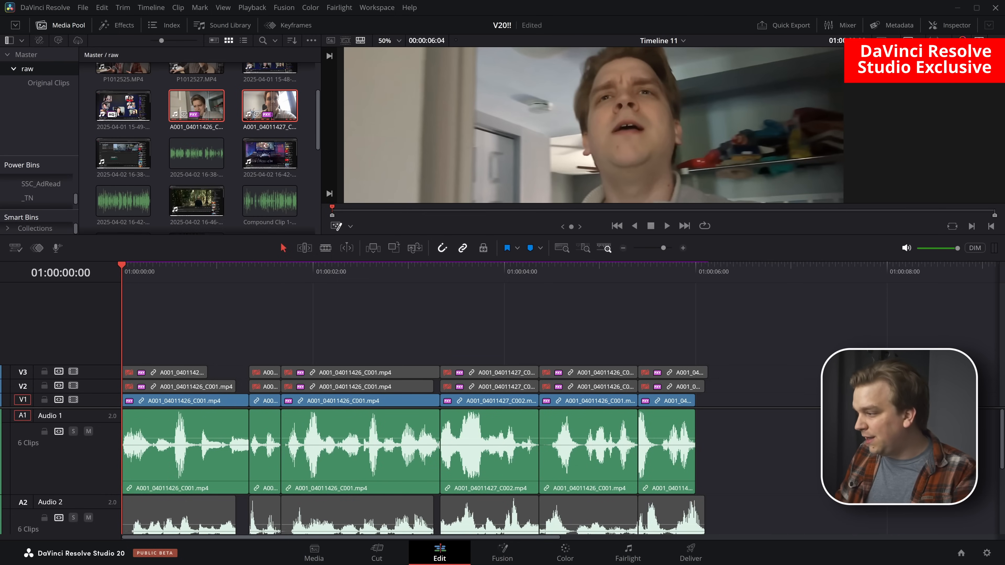
pyautogui.hotkey('alt', 'Tab')
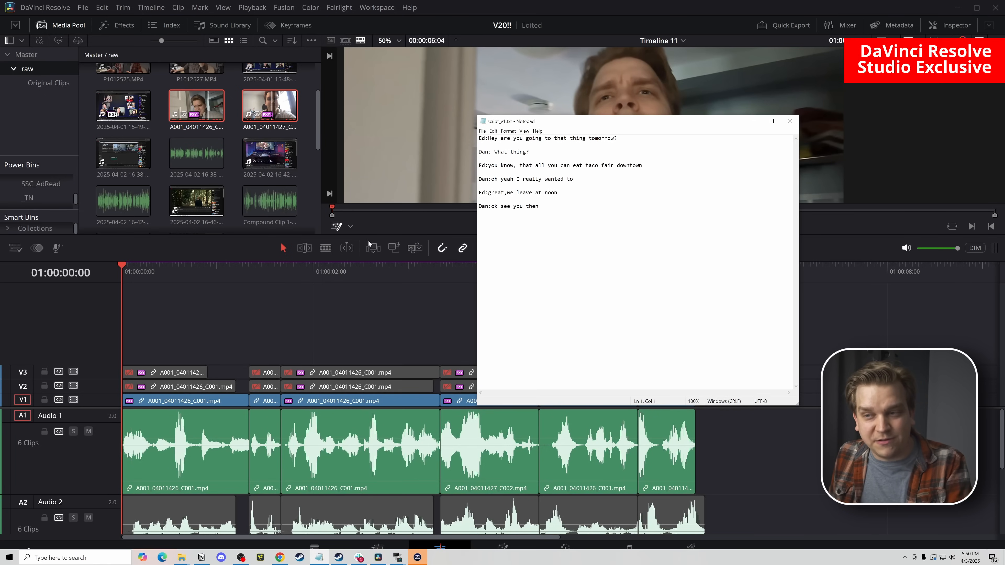
pyautogui.hotkey('alt', 'Tab')
pyautogui.press('space')
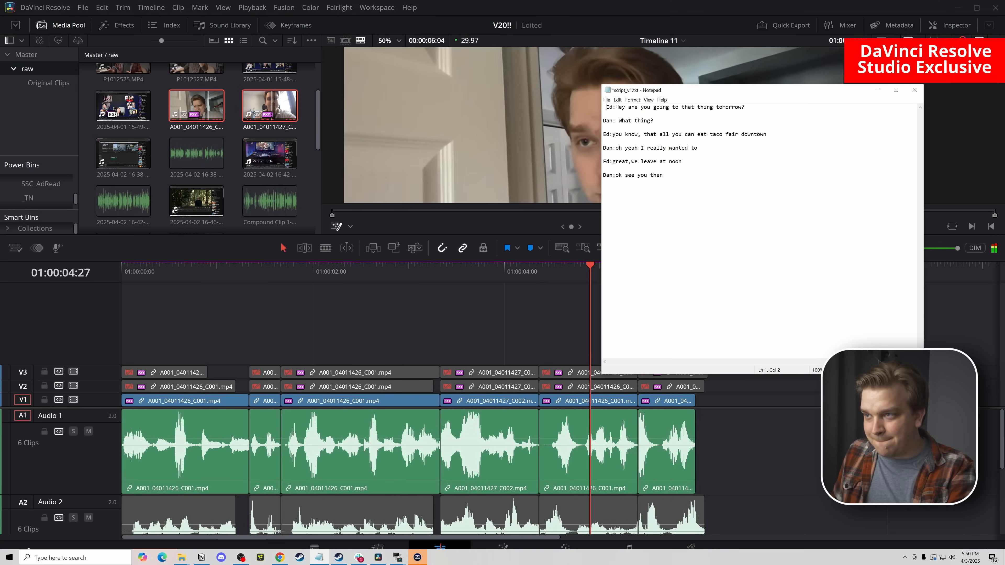
pyautogui.click(526, 322)
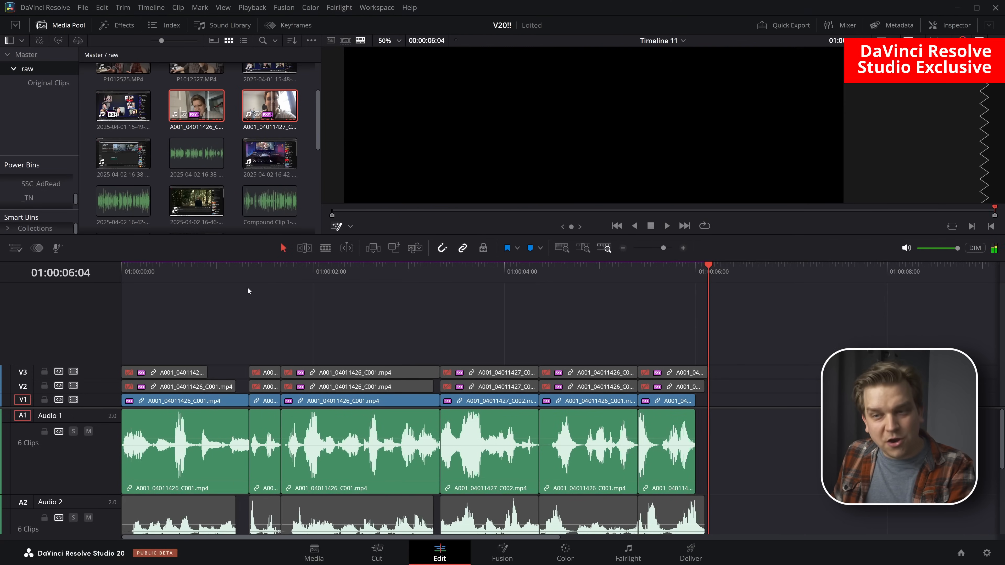
# Ripple-trim the V1 cuts in Trim Edit Mode to lengthen the first, third, fourth and fifth clips and start the sixth earlier
pyautogui.press('t')
pyautogui.moveTo(248, 431); pyautogui.dragTo(265, 430)
pyautogui.click(474, 429)
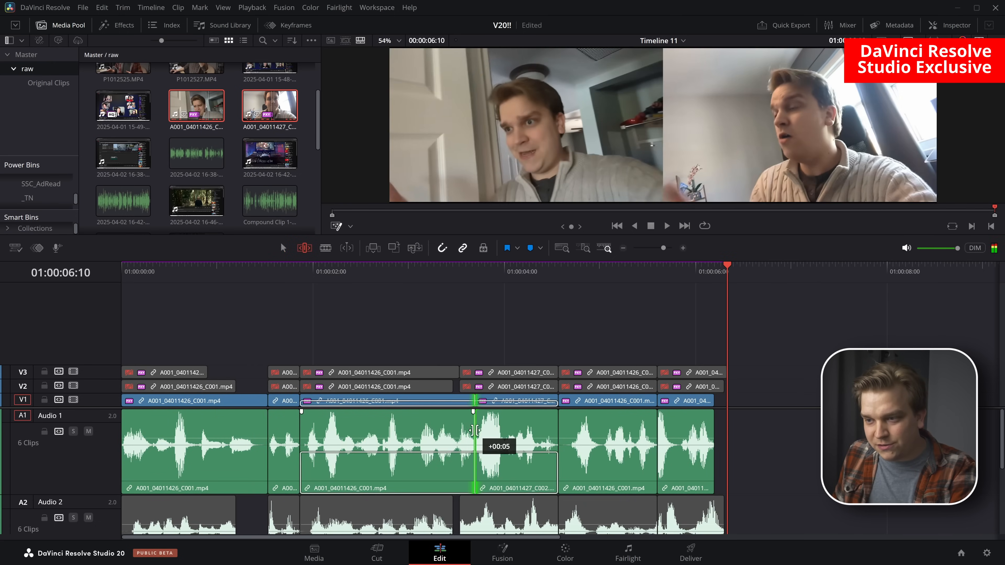
pyautogui.moveTo(475, 429); pyautogui.dragTo(493, 428)
pyautogui.moveTo(591, 425); pyautogui.dragTo(608, 426)
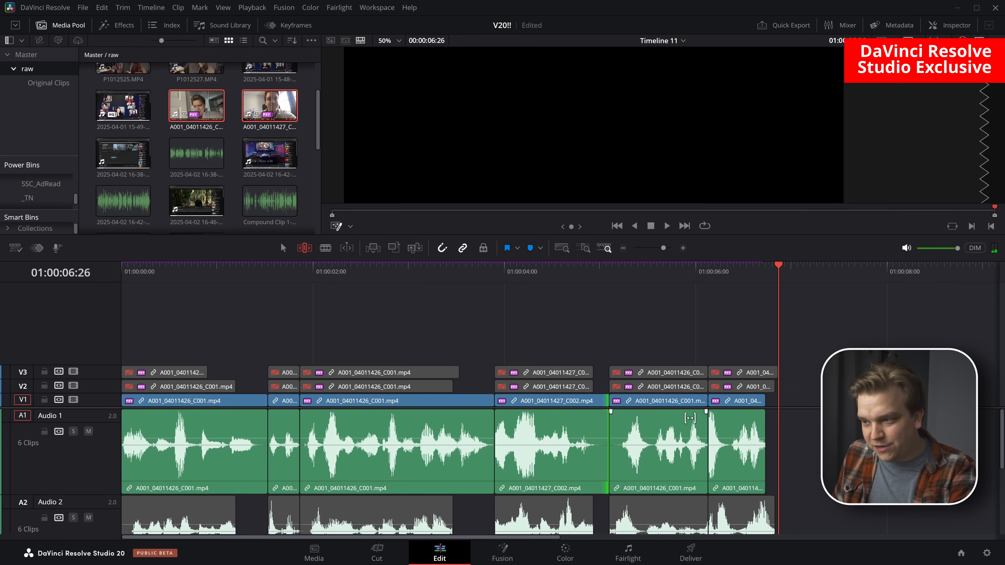
pyautogui.moveTo(707, 431)
pyautogui.mouseDown()
pyautogui.moveTo(716, 430)
pyautogui.moveTo(707, 430)
pyautogui.mouseUp()
# Play the trimmed timeline from its beginning and enlarge the viewer area
pyautogui.moveTo(162, 276); pyautogui.dragTo(1, 308)
pyautogui.press('space')
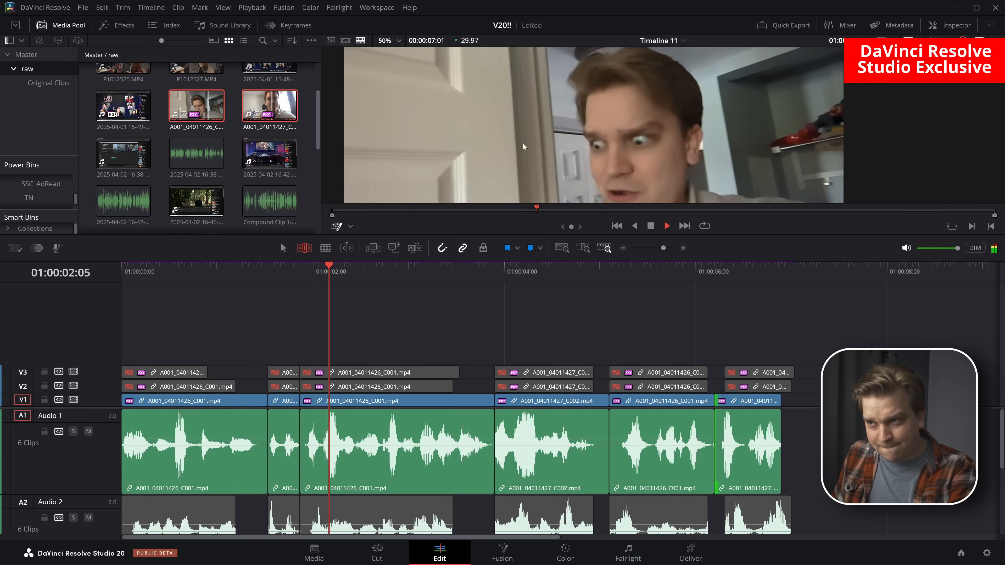
pyautogui.moveTo(513, 236); pyautogui.dragTo(514, 359)
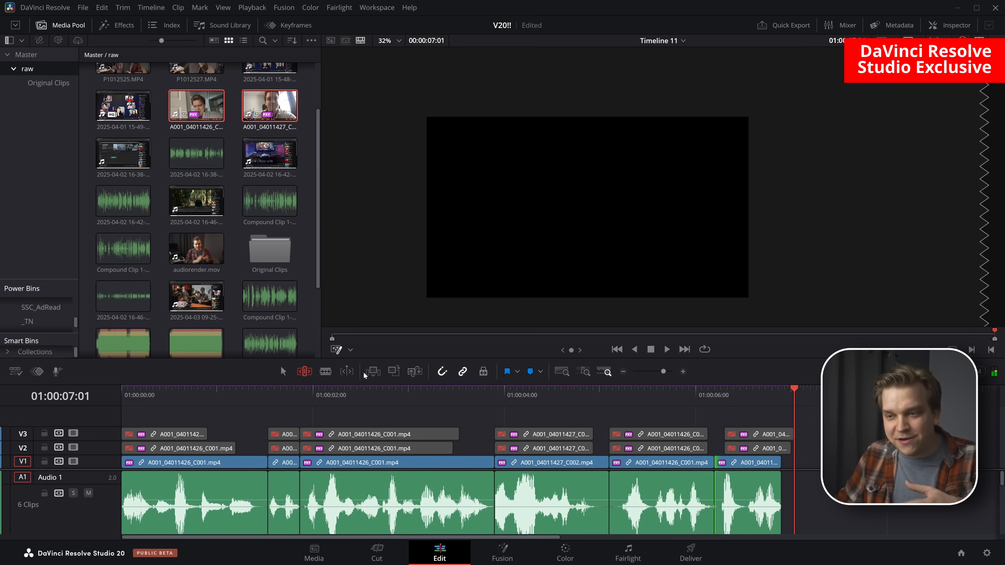
# Return to Selection Mode and play the timeline from the start of the third clip
pyautogui.press('a')
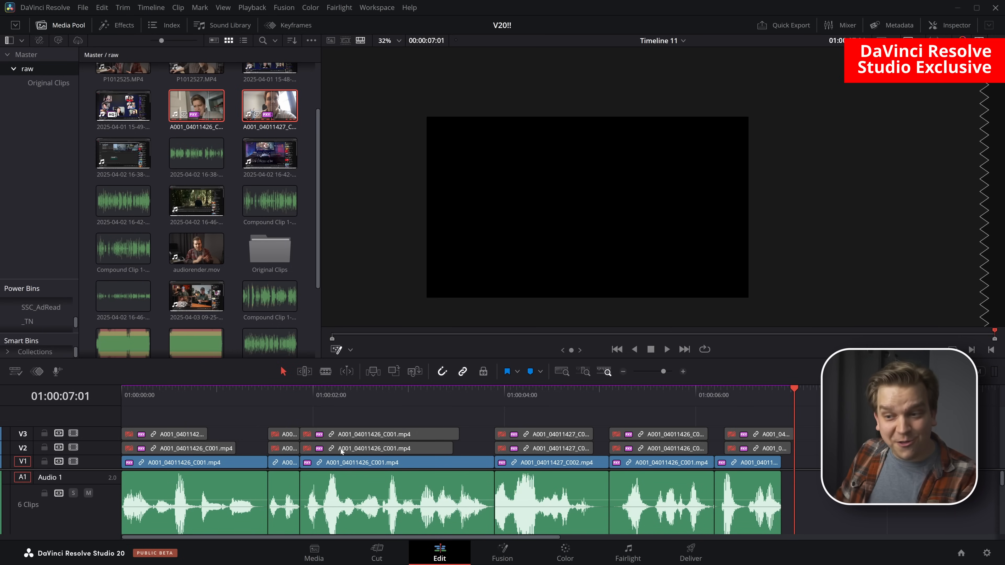
pyautogui.click(300, 399)
pyautogui.press('space')
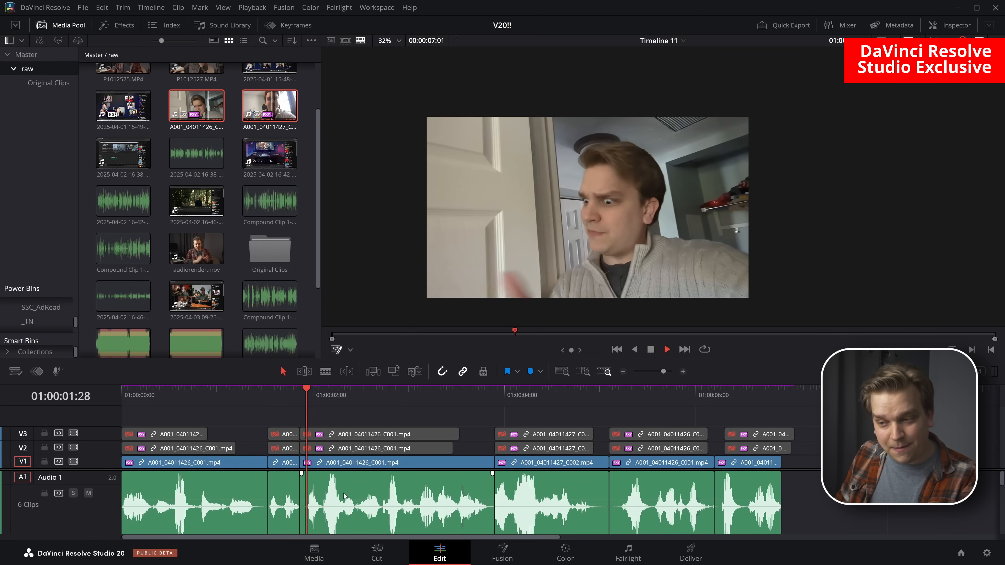
# Replace the third clip on V1 with its alternative take on V2 by disabling and enabling them, and play the section
pyautogui.press('space')
pyautogui.click(420, 464)
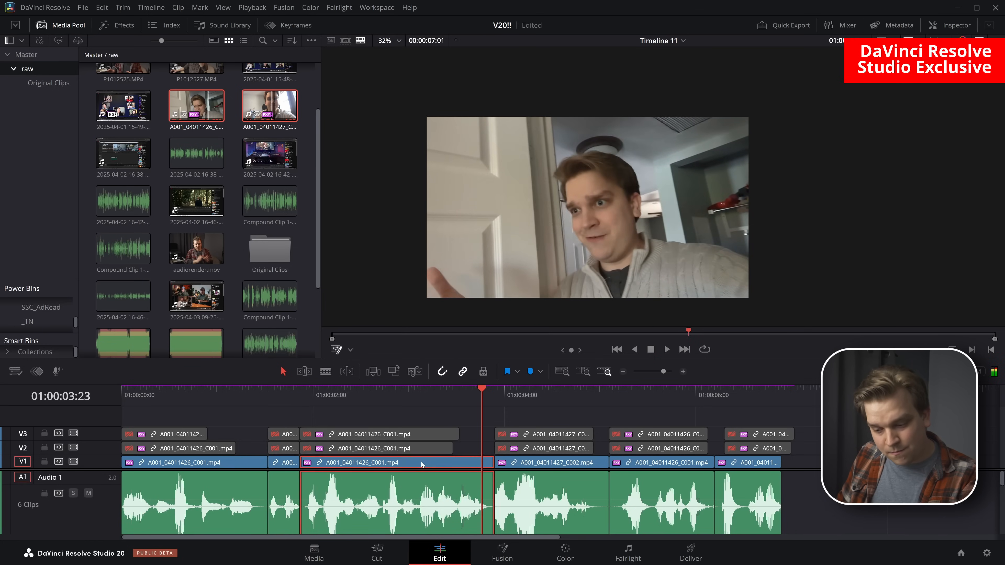
pyautogui.press('d')
pyautogui.click(406, 449)
pyautogui.press('d')
pyautogui.click(304, 397)
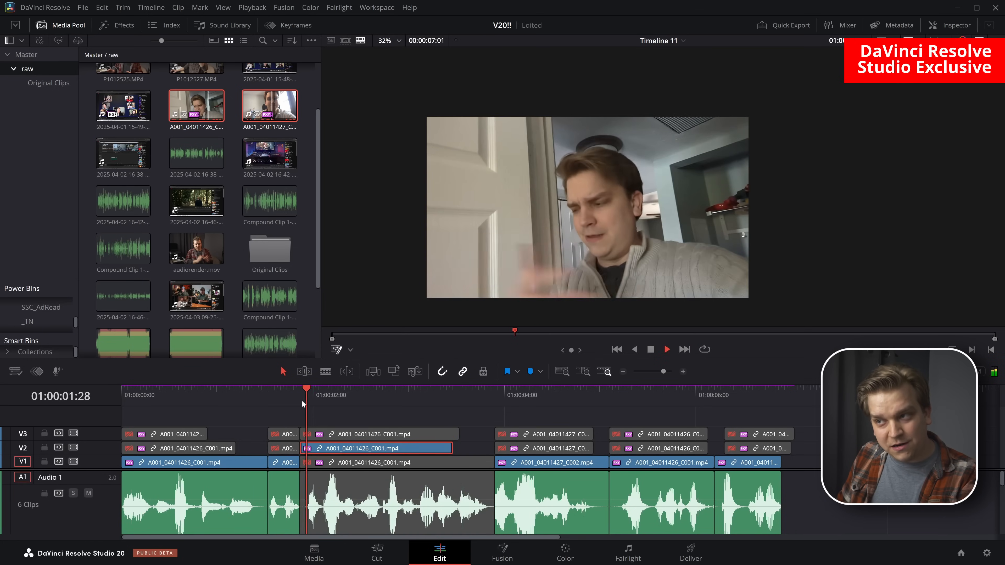
pyautogui.press('space')
# Extend the end of the enabled V2 take almost to the end of the third V1 clip and play it
pyautogui.press('space')
pyautogui.moveTo(452, 449); pyautogui.dragTo(484, 450)
pyautogui.click(364, 398)
pyautogui.press('space')
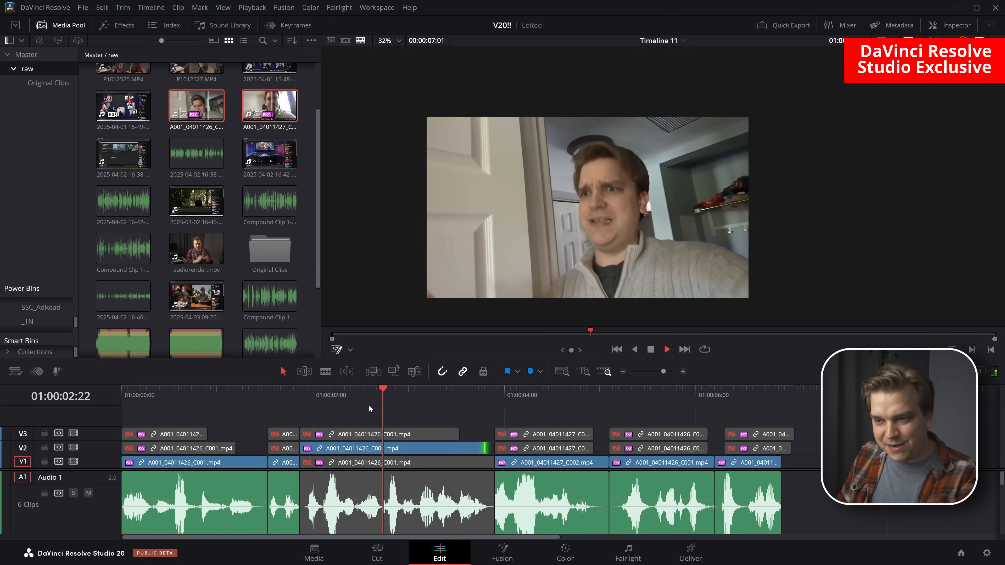
# Enable the third segment's V3 take, disable the V2 take and play the section from its start
pyautogui.press('space')
pyautogui.click(350, 437)
pyautogui.press('d')
pyautogui.click(351, 451)
pyautogui.press('d')
pyautogui.click(304, 397)
# Lengthen the end of the third segment's V3 take toward the fourth clip and play the section
pyautogui.press('space')
pyautogui.press('space')
pyautogui.moveTo(458, 434); pyautogui.dragTo(491, 436)
pyautogui.click(354, 390)
pyautogui.press('space')
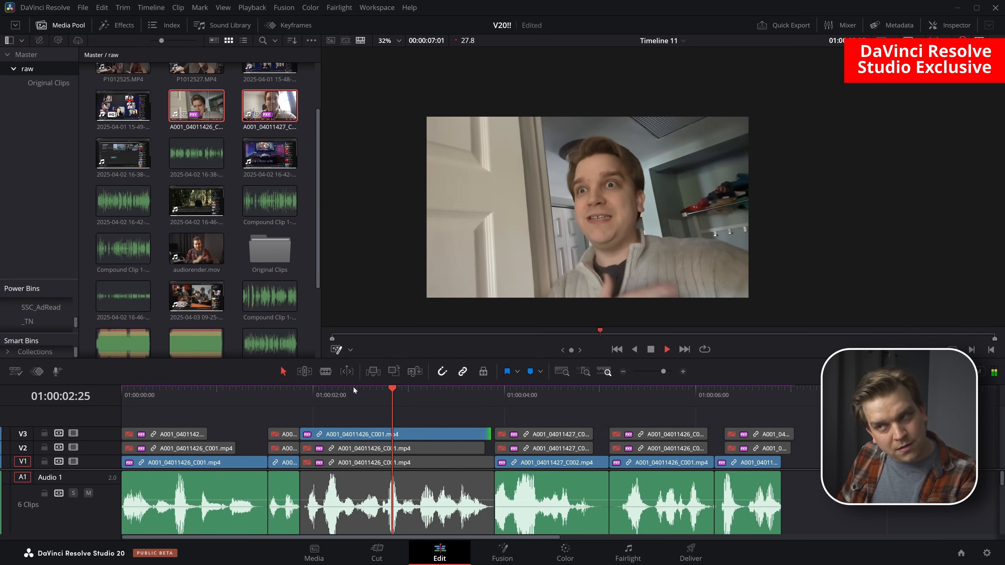
pyautogui.press('space')
pyautogui.moveTo(491, 435); pyautogui.dragTo(524, 436)
pyautogui.press('t')
pyautogui.click(444, 397)
pyautogui.press('space')
pyautogui.press('space')
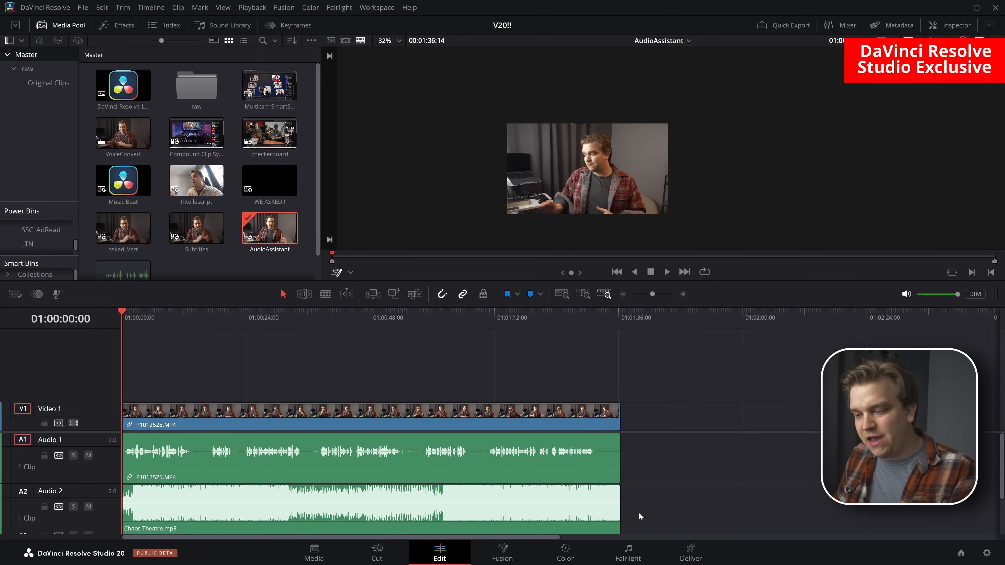
# Add P1012525.MP4 from the raw bin to the start of the Audioassistant2 timeline and trim its end to 01:01:32:06
pyautogui.press('a')
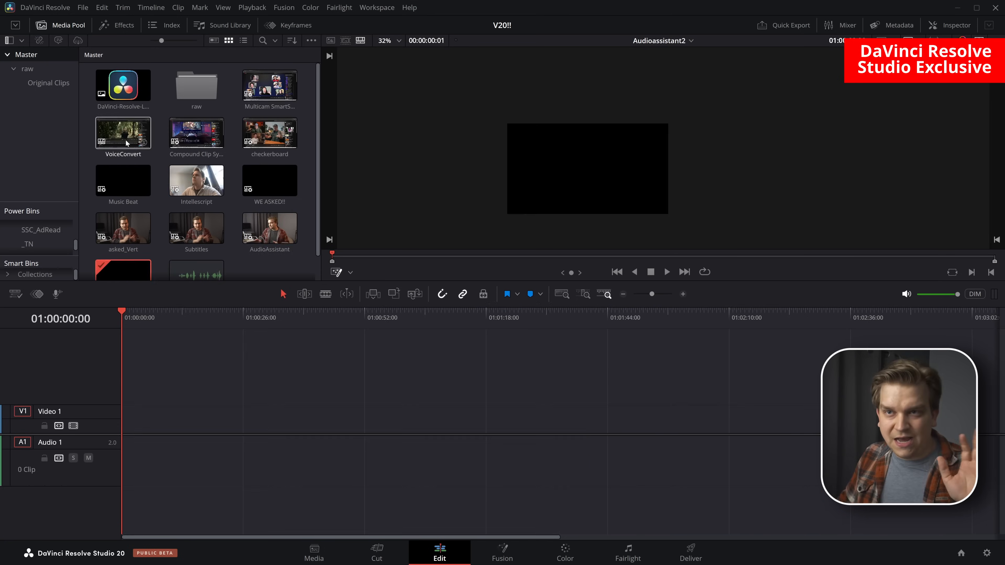
pyautogui.doubleClick(196, 85)
pyautogui.moveTo(124, 135); pyautogui.dragTo(126, 419)
pyautogui.moveTo(226, 352); pyautogui.dragTo(552, 357)
pyautogui.hotkey('shift', ']')
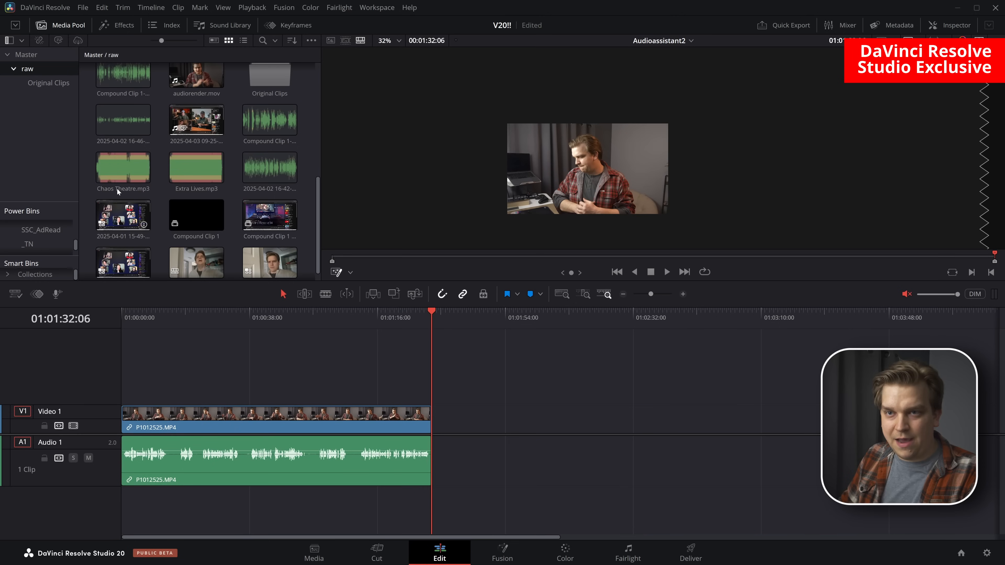
# Place Chaos Theatre.mp3 on a second audio track under the dialogue clip and trim its end to 01:01:32:06
pyautogui.moveTo(118, 192); pyautogui.dragTo(118, 514)
pyautogui.click(906, 294)
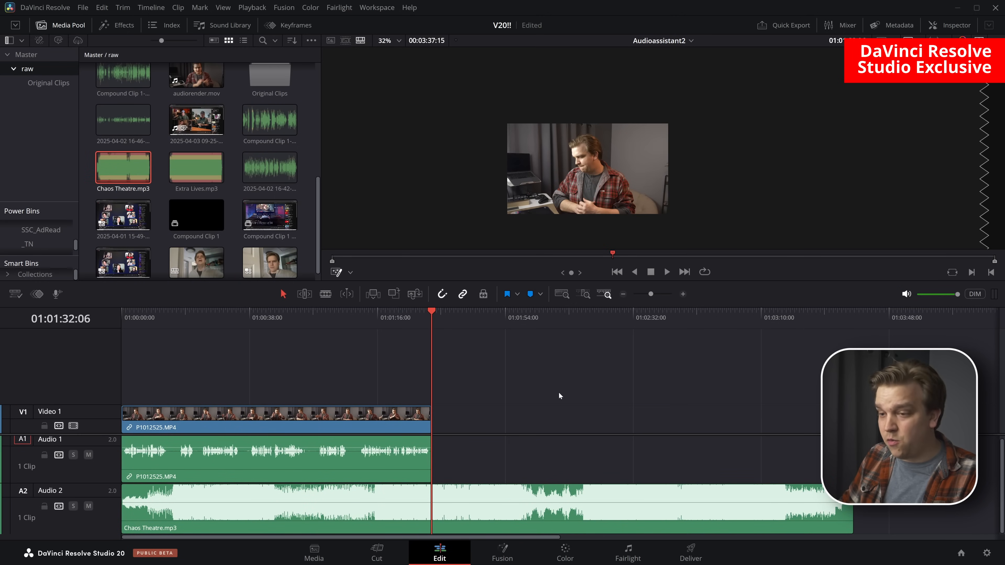
pyautogui.hotkey('shift', ']')
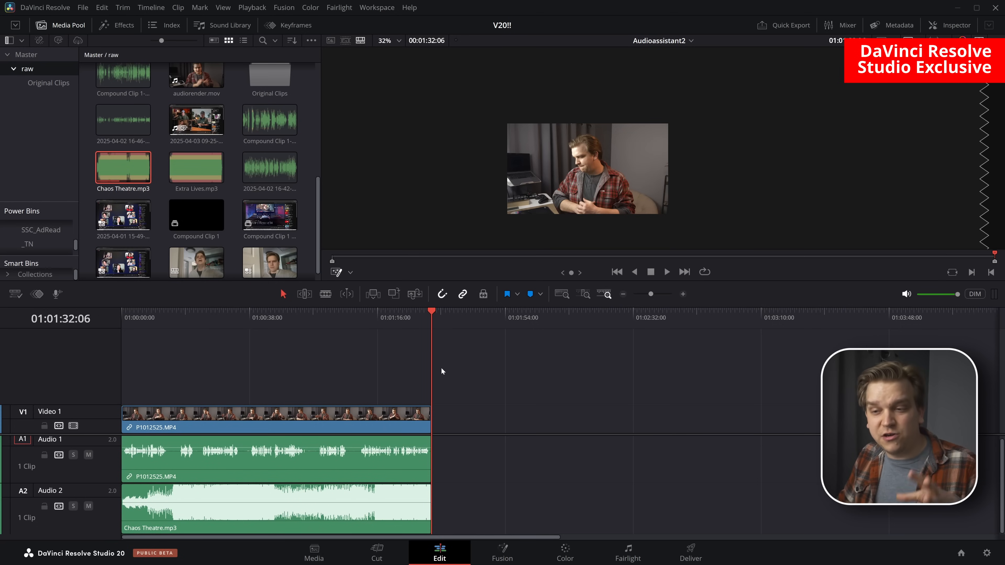
# Run the AI Audio Assistant auto mix on the timeline with the YouTube delivery standard
pyautogui.click(150, 7)
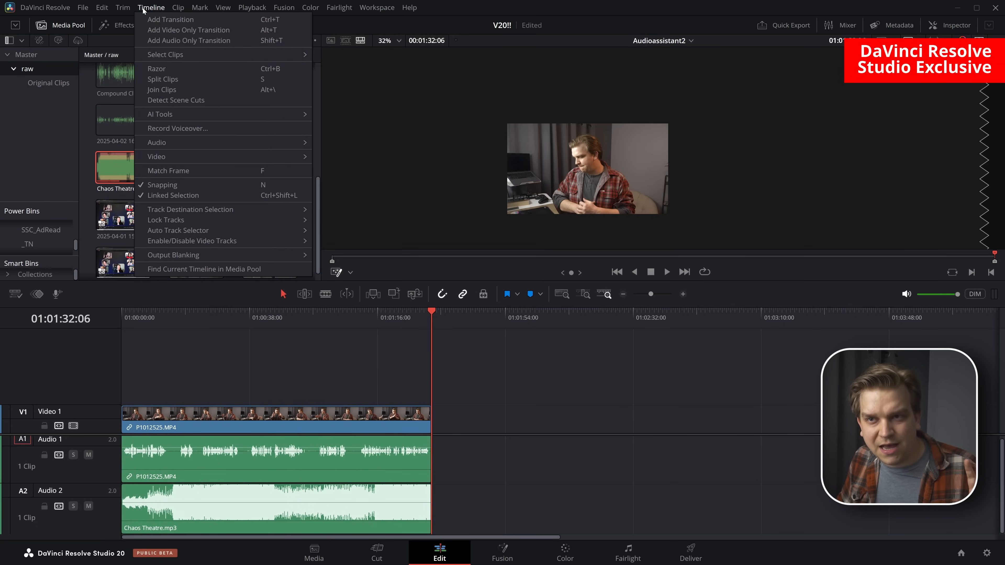
pyautogui.moveTo(170, 114)
pyautogui.click(337, 116)
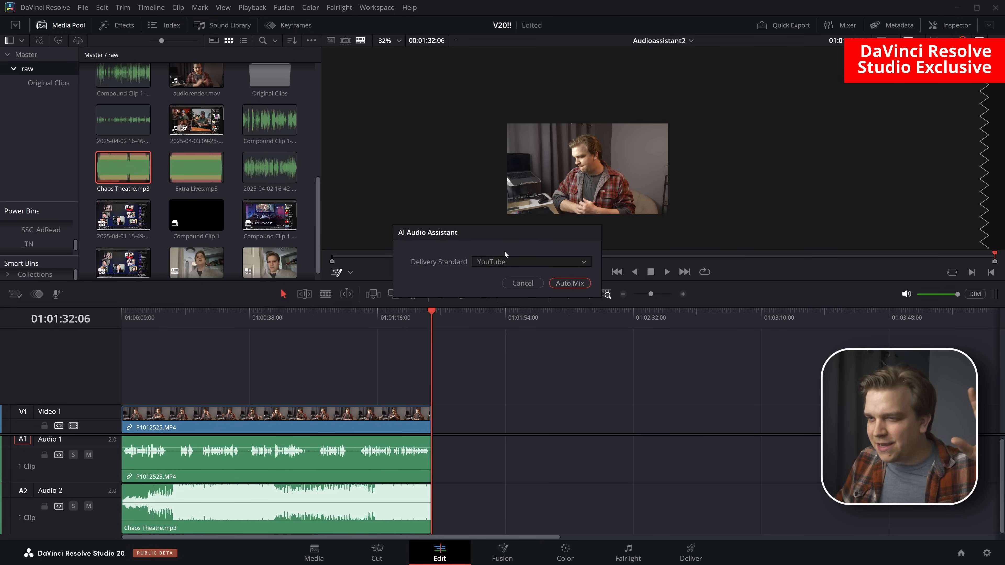
pyautogui.click(568, 284)
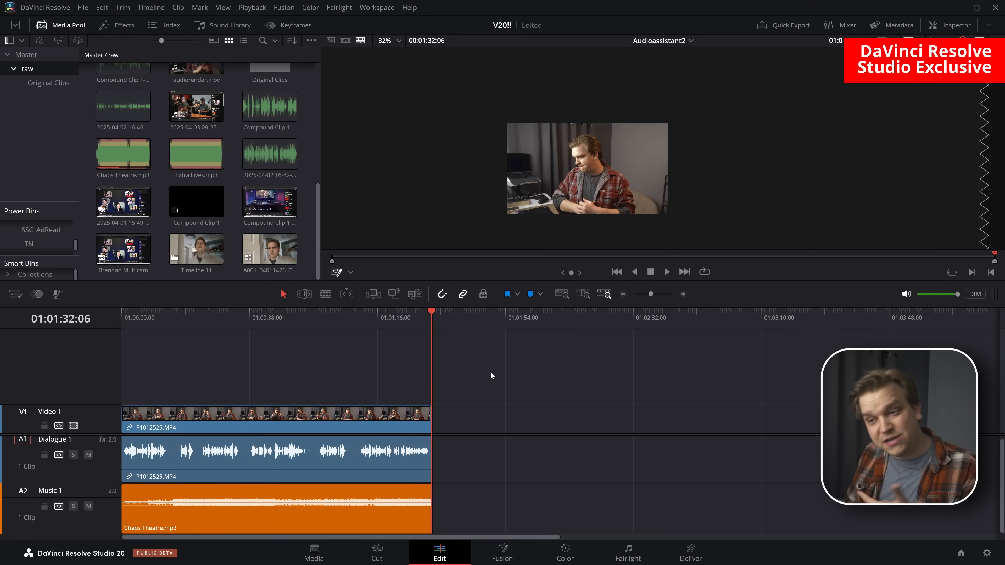
# Play the auto-mixed timeline from its beginning with the tracks zoomed in
pyautogui.press('Home')
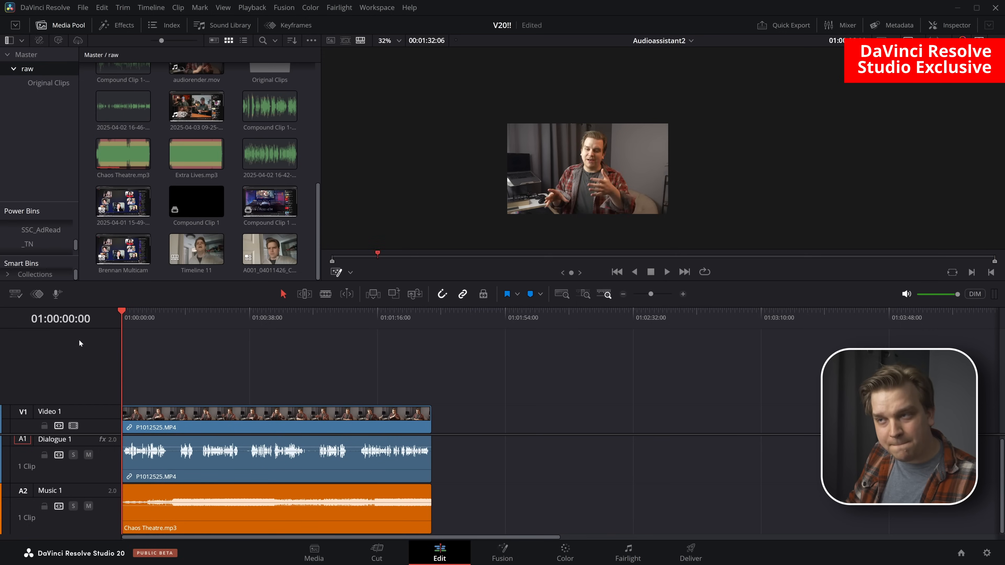
pyautogui.press('space')
pyautogui.scroll(3, 272, 368)
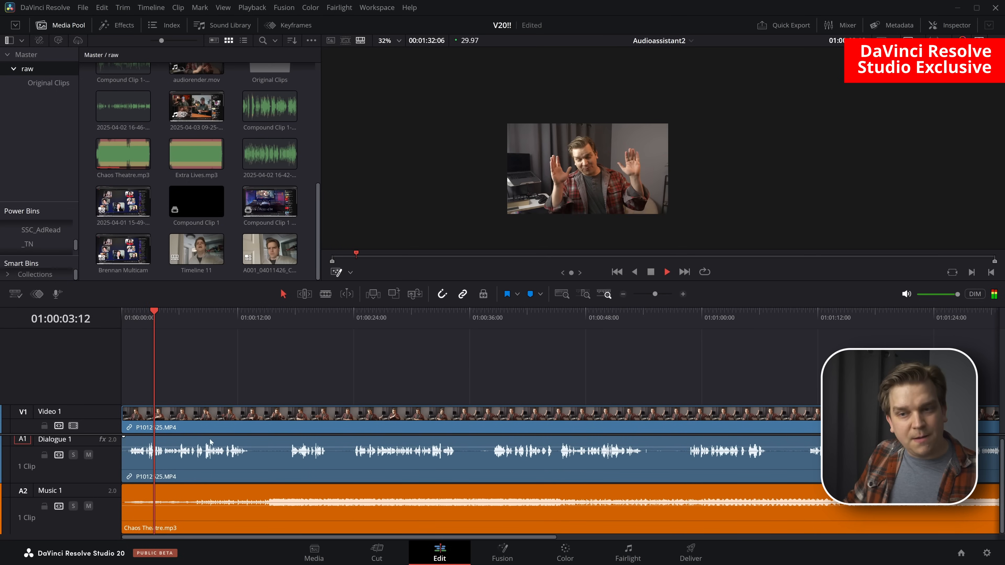
pyautogui.press('space')
# Listen to the mixed dialogue and music from about 14 seconds and again from about 26 seconds
pyautogui.moveTo(277, 317); pyautogui.dragTo(298, 324)
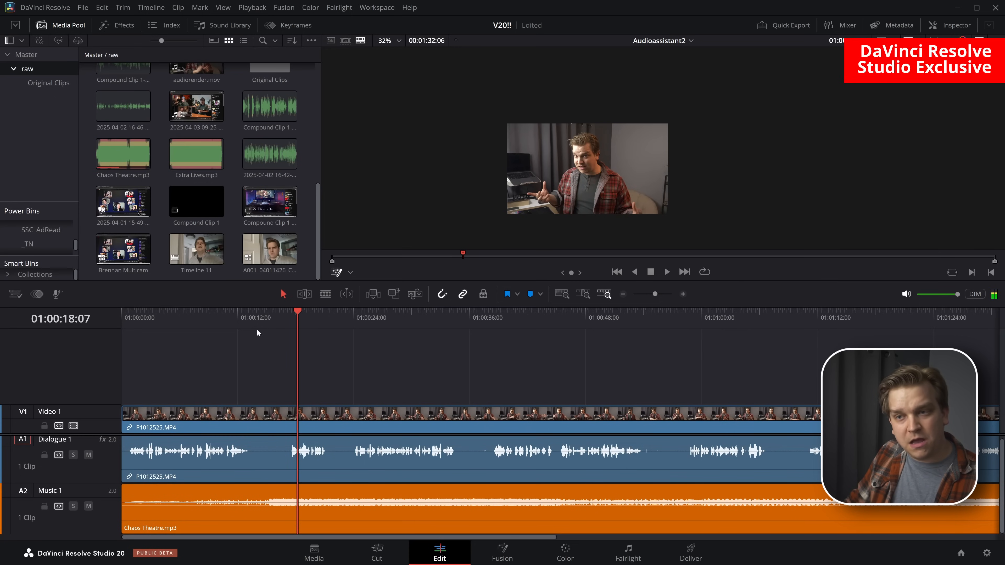
pyautogui.click(256, 320)
pyautogui.press('space')
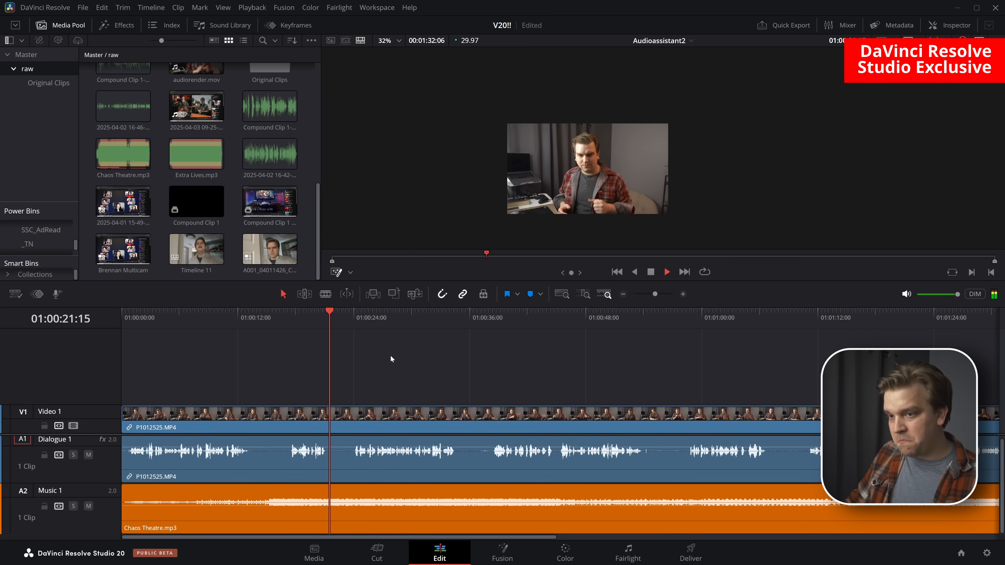
pyautogui.press('space')
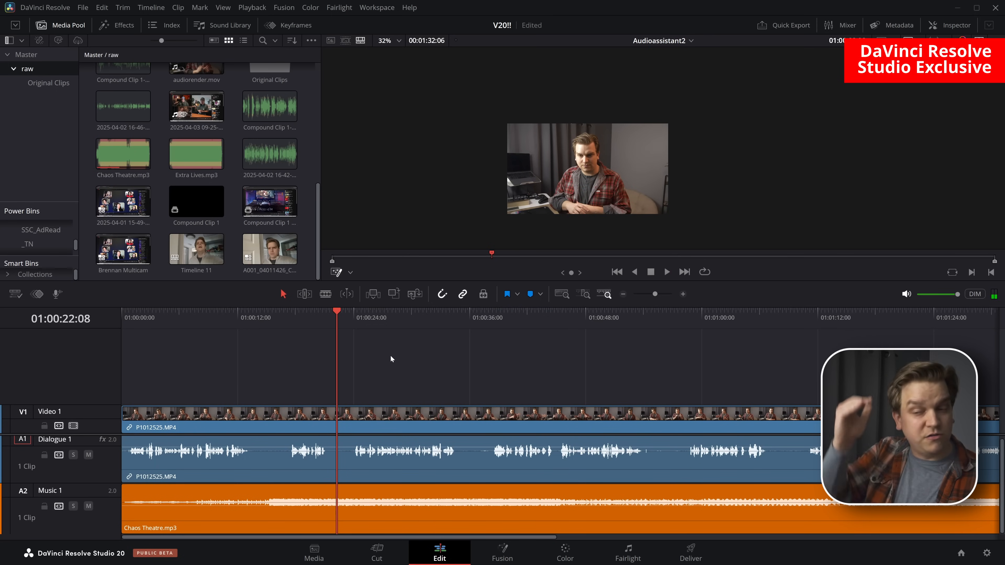
pyautogui.press('space')
pyautogui.click(373, 322)
pyautogui.press('space')
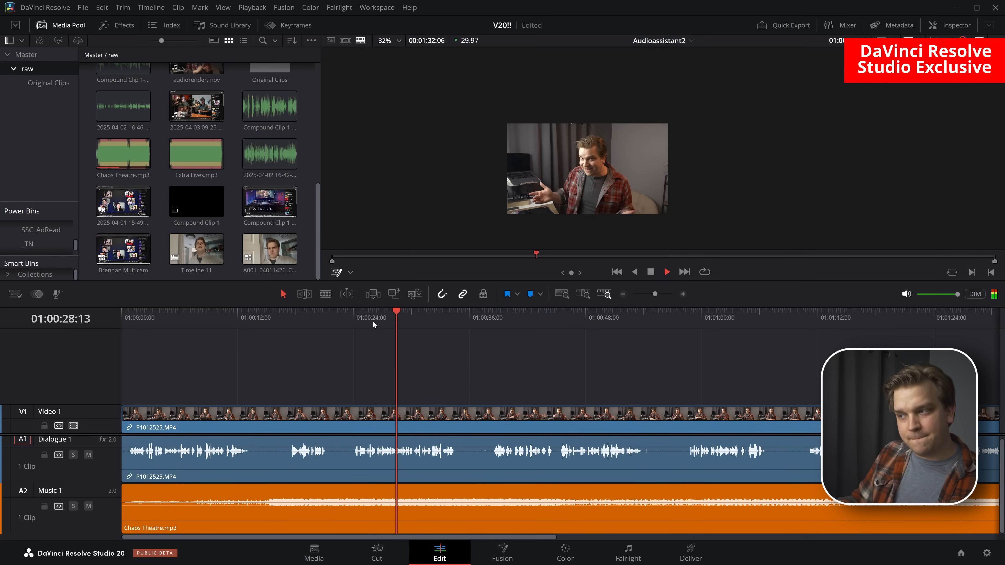
pyautogui.press('space')
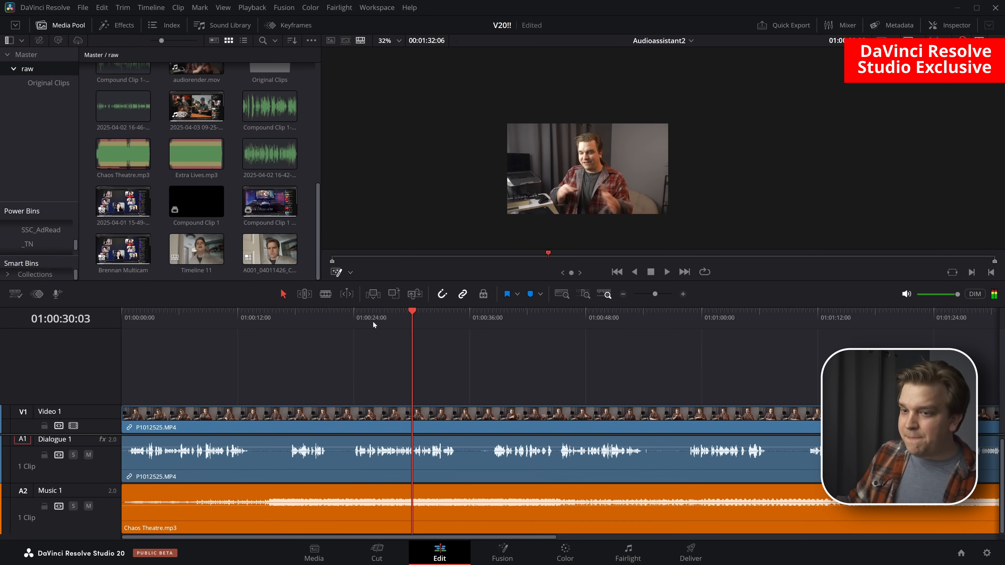
# Lower the volume of the Chaos Theatre.mp3 clip slightly and play the mix from about 33 seconds
pyautogui.moveTo(309, 507); pyautogui.dragTo(310, 511)
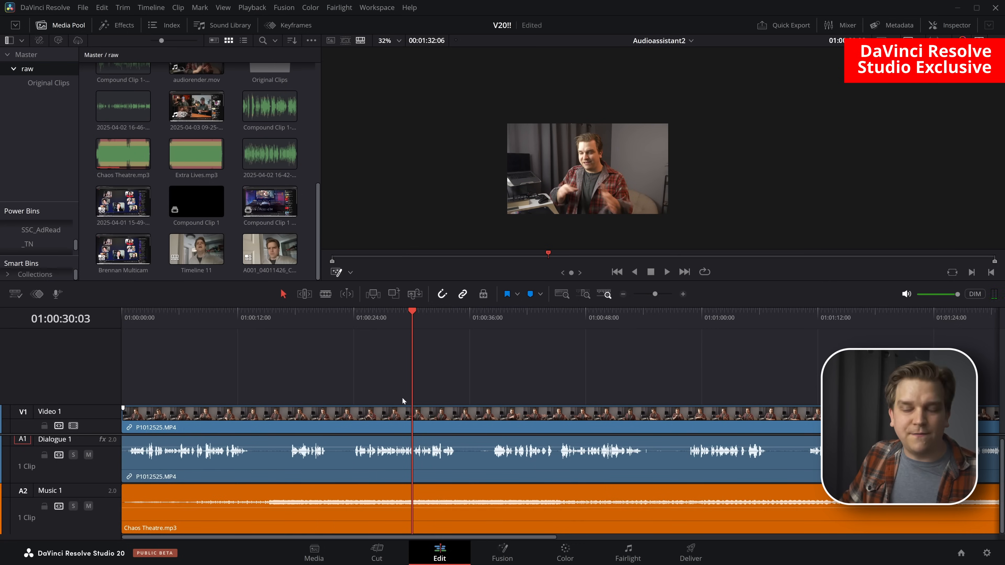
pyautogui.press('space')
pyautogui.click(443, 321)
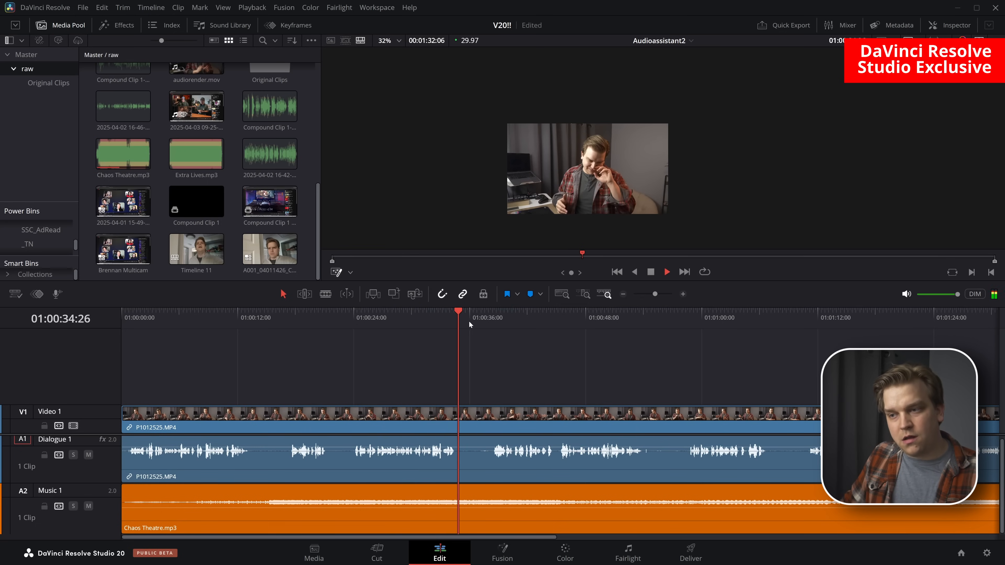
pyautogui.press('space')
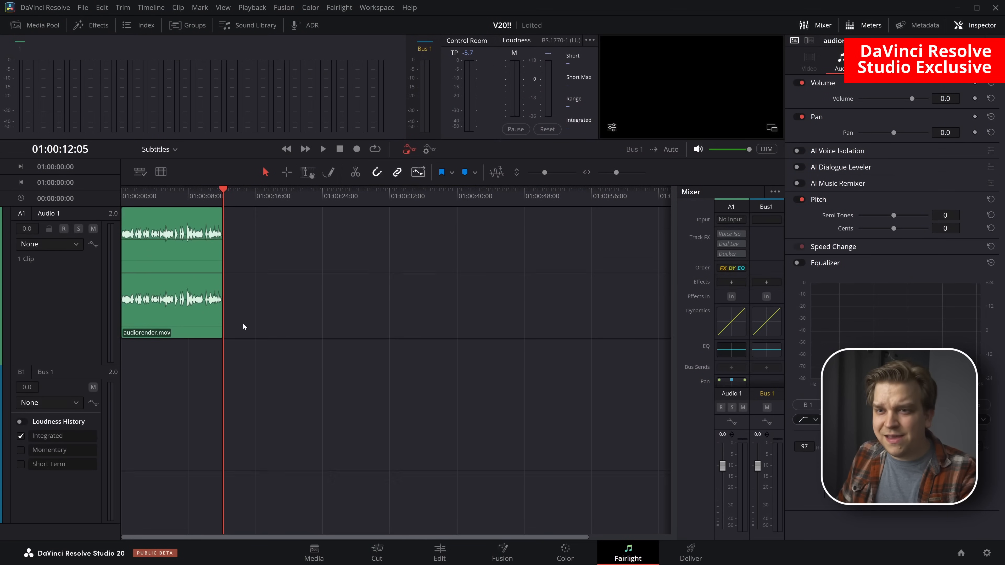
# Show the AI tools offered for the audiorender.mov audio clip, including Dialogue Matcher and Checkerboard to New Tracks
pyautogui.scroll(1, 243, 327)
pyautogui.click(188, 224)
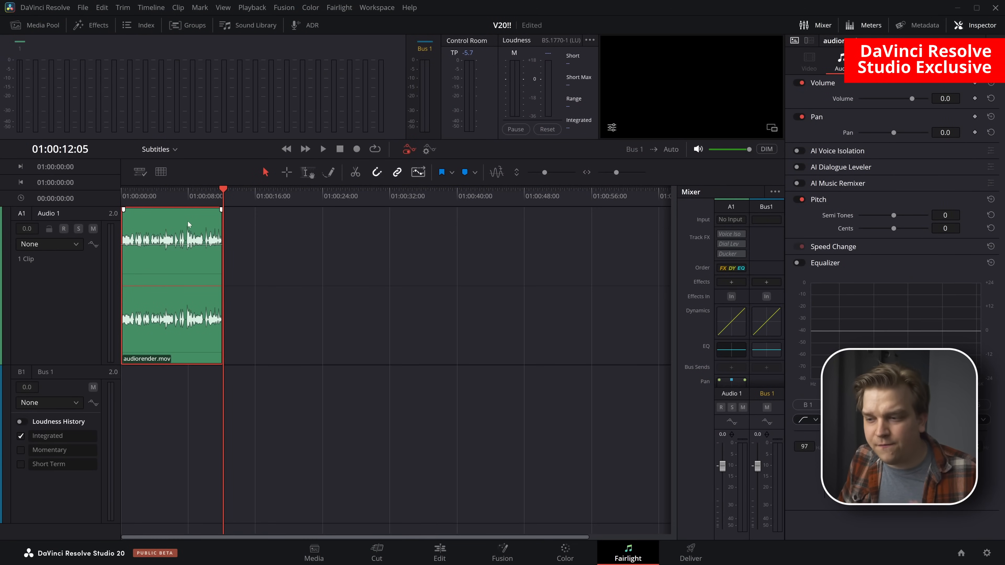
pyautogui.rightClick(196, 226)
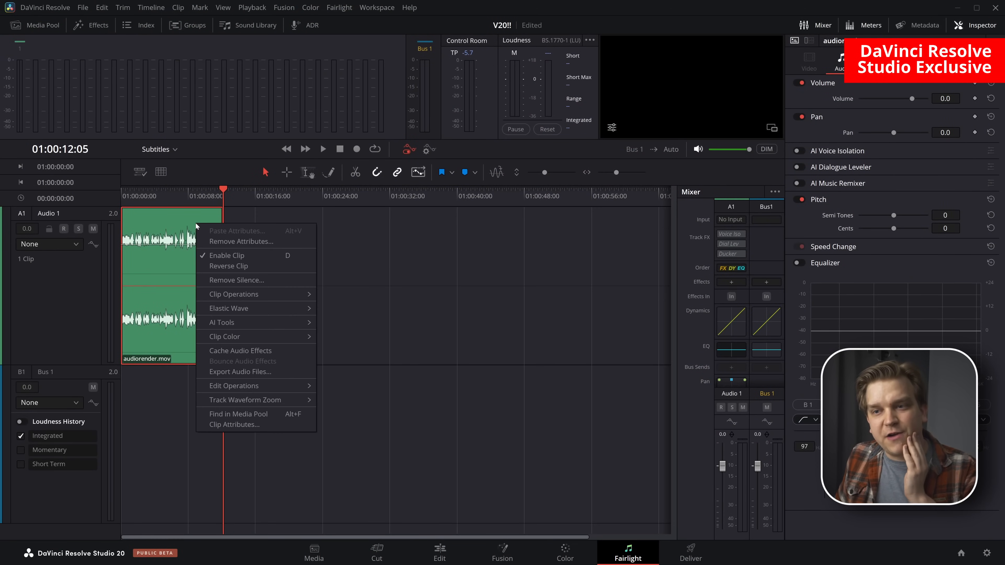
pyautogui.moveTo(252, 323)
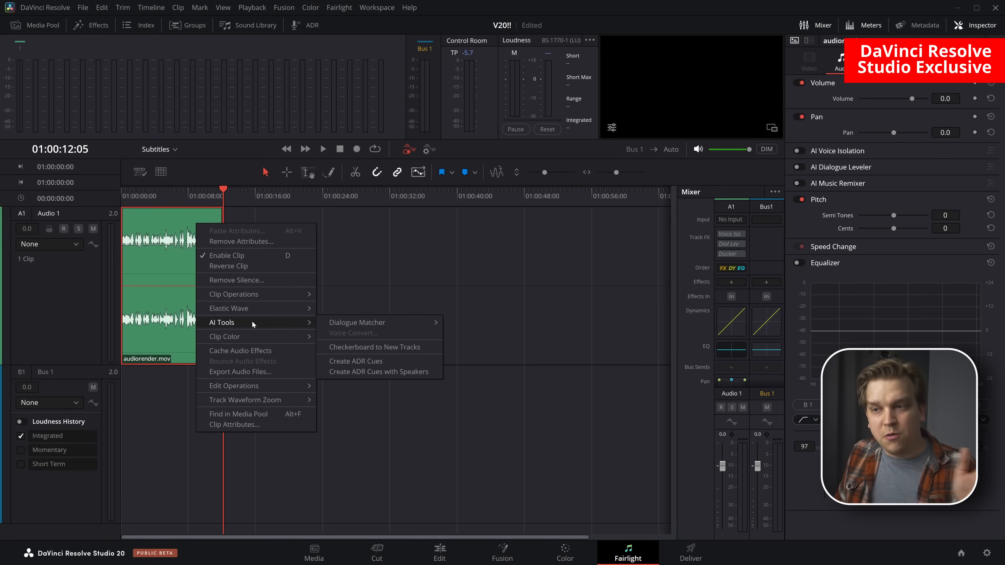
pyautogui.moveTo(337, 324)
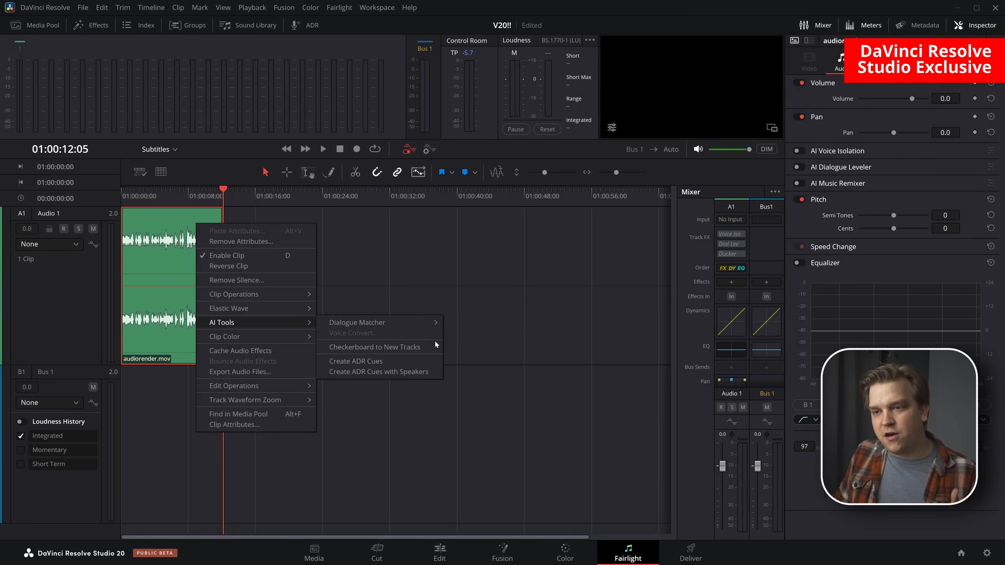
pyautogui.rightClick(200, 353)
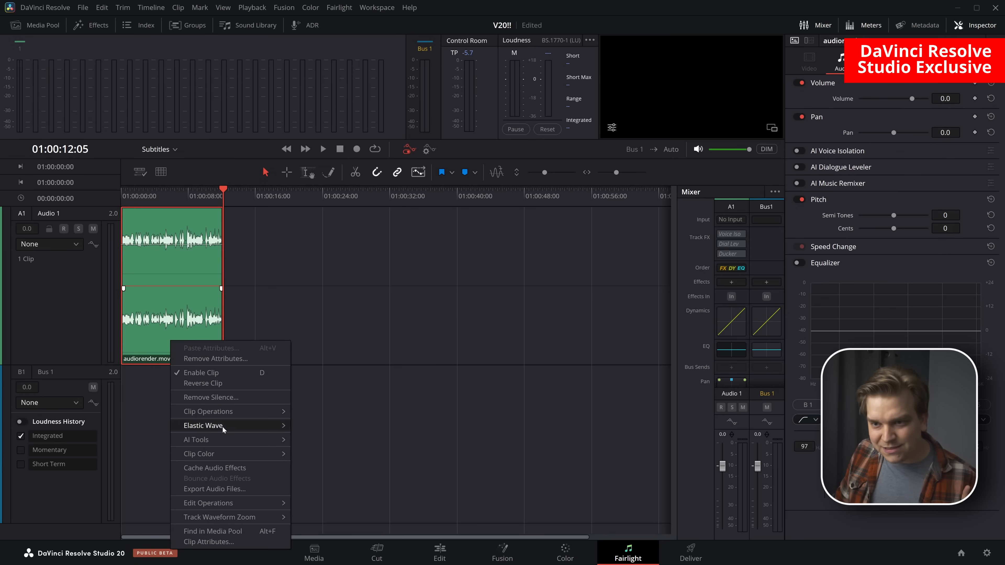
pyautogui.moveTo(207, 440)
pyautogui.click(367, 467)
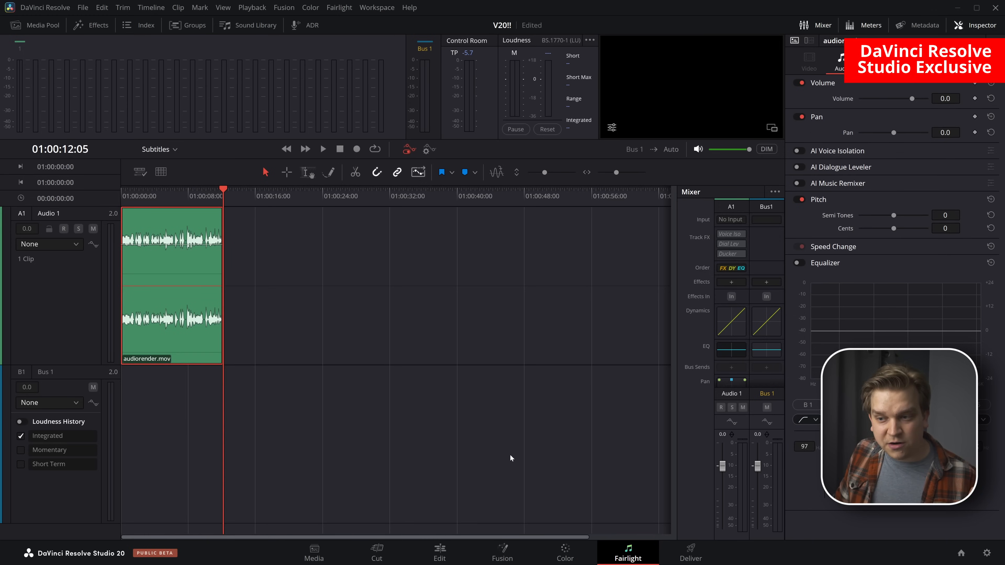
# Open the checkerboard timeline on the Edit page and position the playhead in the second, unsplit clip at 01:03:29:27
pyautogui.click(439, 554)
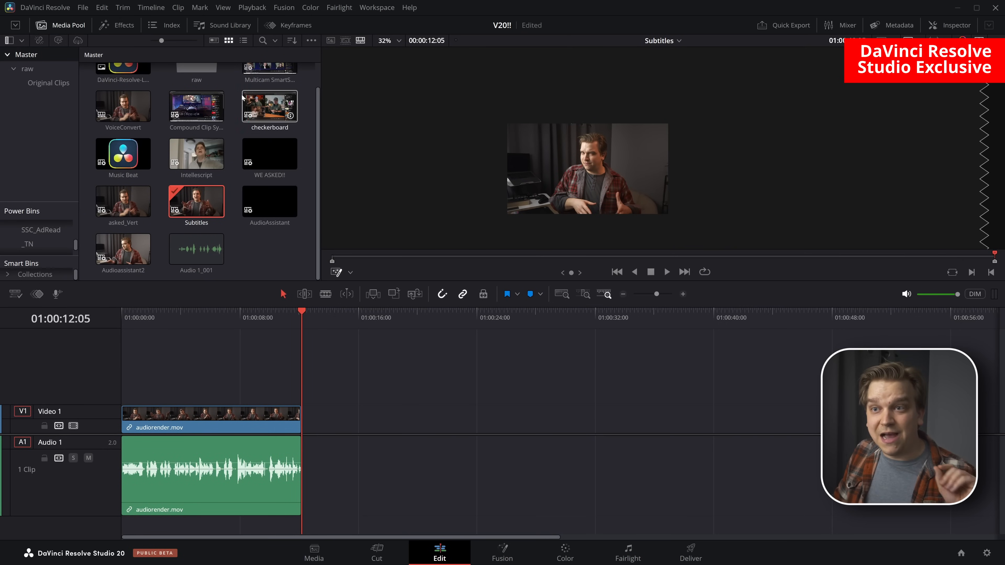
pyautogui.doubleClick(255, 111)
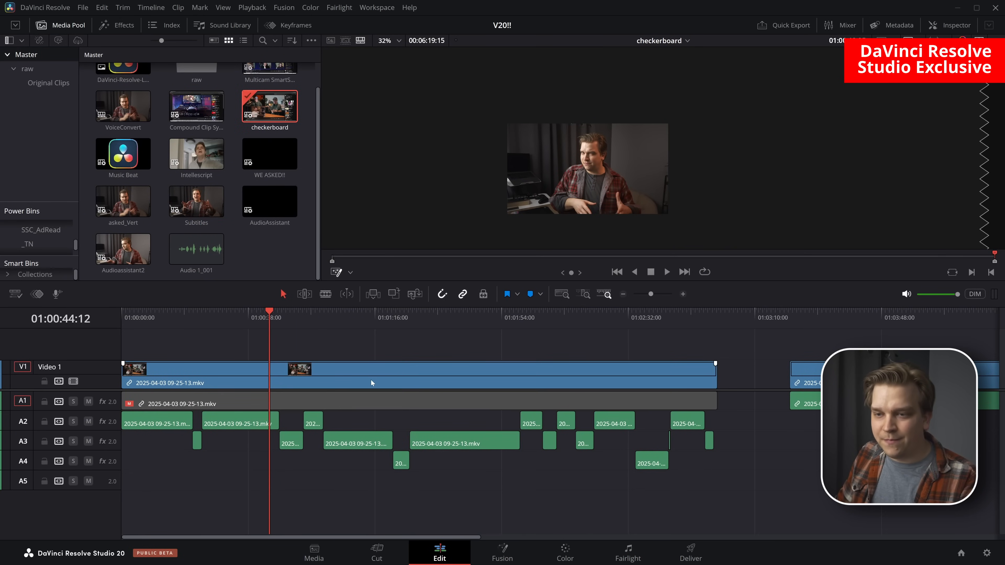
pyautogui.scroll(-3, 368, 348)
pyautogui.moveTo(538, 352); pyautogui.dragTo(237, 345)
pyautogui.click(310, 322)
pyautogui.scroll(3, 586, 451)
pyautogui.moveTo(589, 458); pyautogui.dragTo(437, 395)
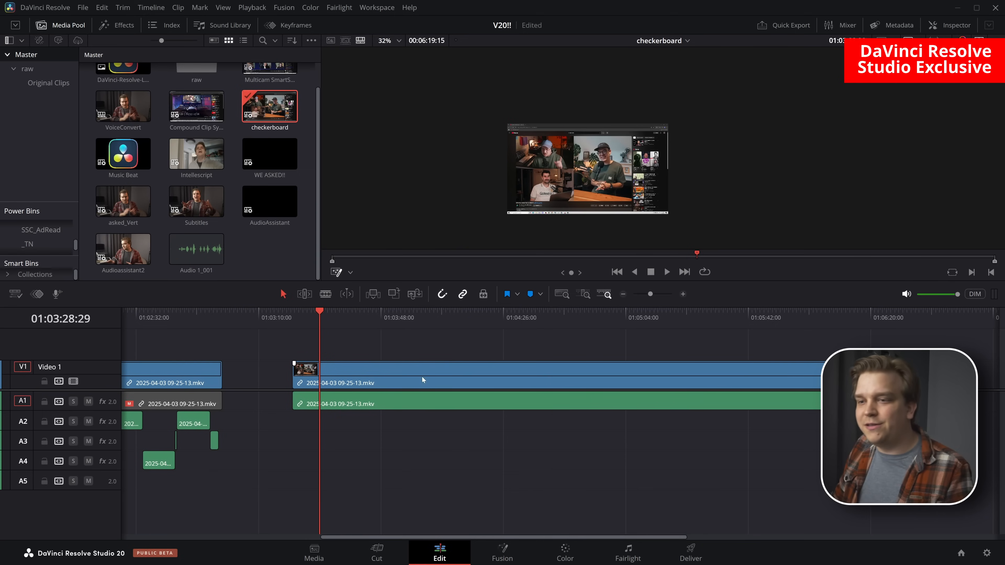
pyautogui.moveTo(320, 311); pyautogui.dragTo(321, 312)
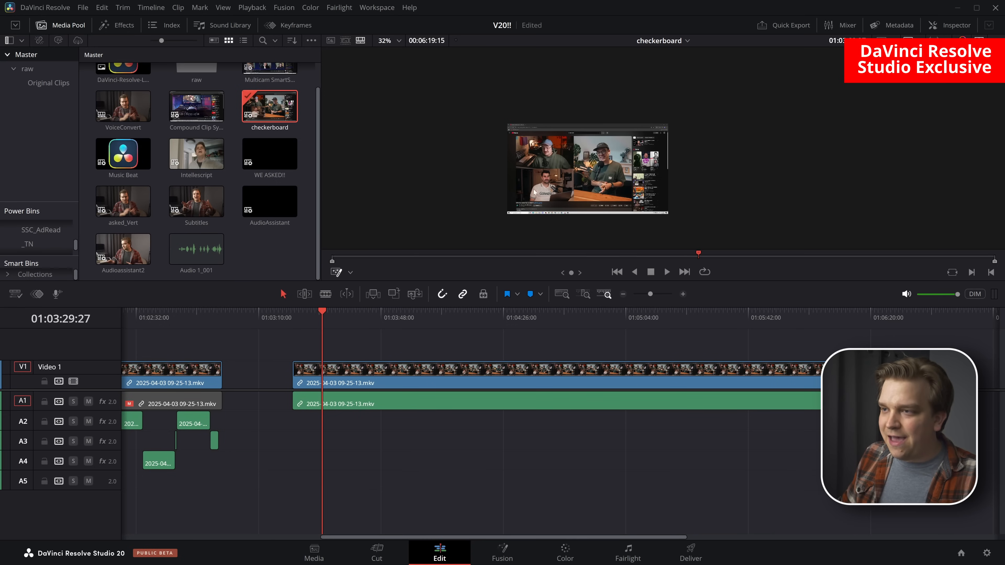
# Enlarge the viewer image and play the unsplit podcast clip, skipping ahead to about 01:05:35
pyautogui.scroll(3, 641, 183)
pyautogui.moveTo(642, 183); pyautogui.dragTo(632, 168)
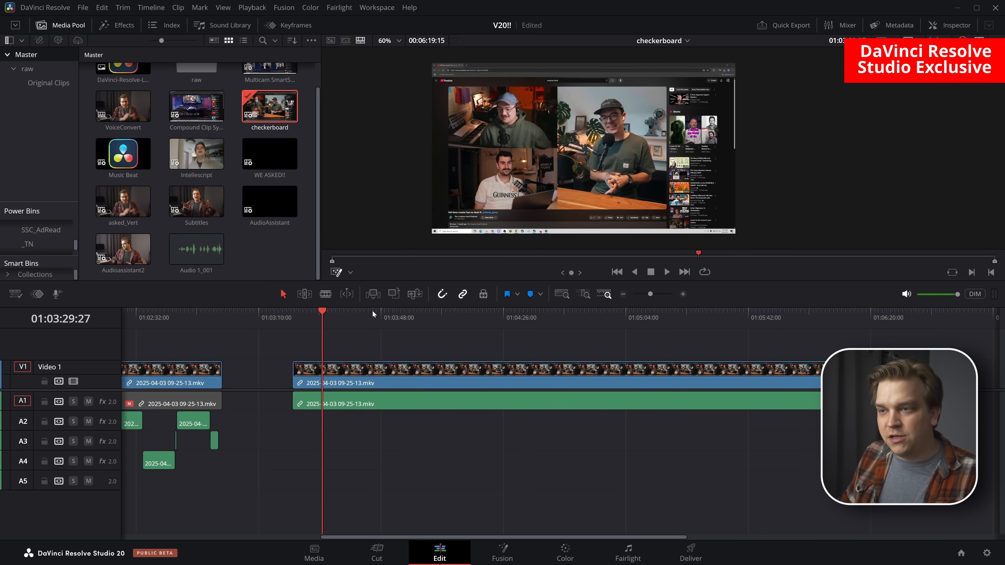
pyautogui.press('space')
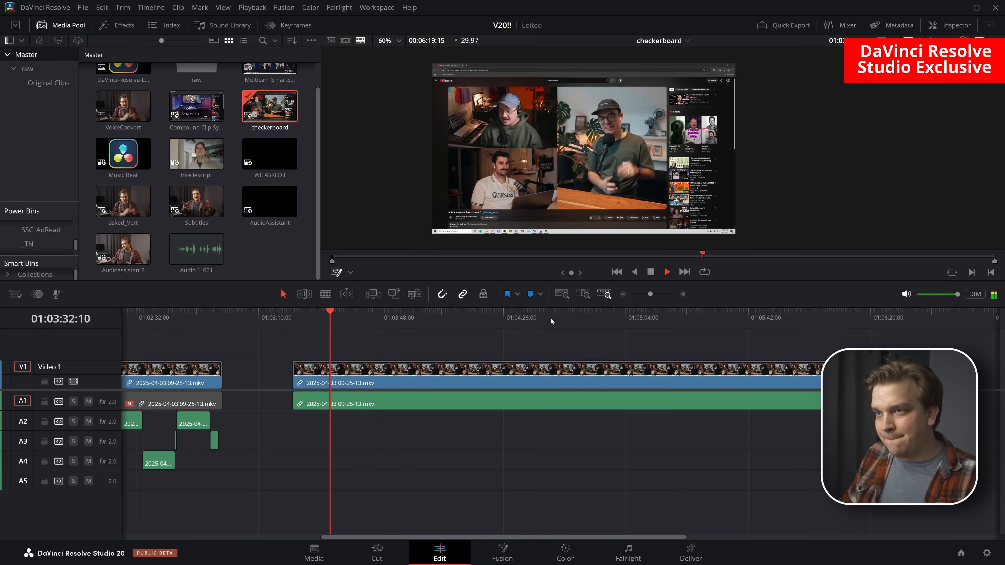
pyautogui.moveTo(419, 311); pyautogui.dragTo(725, 328)
pyautogui.press('space')
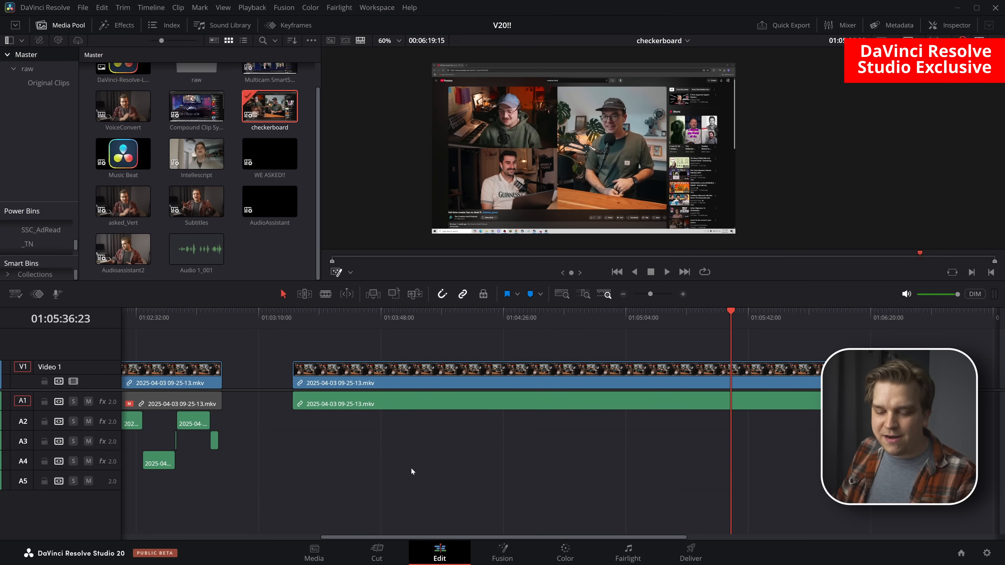
# On the Fairlight page, split the second podcast clip's Audio 1 audio by speaker with the AI tool Checkerboard to New Tracks
pyautogui.scroll(5, 497, 450)
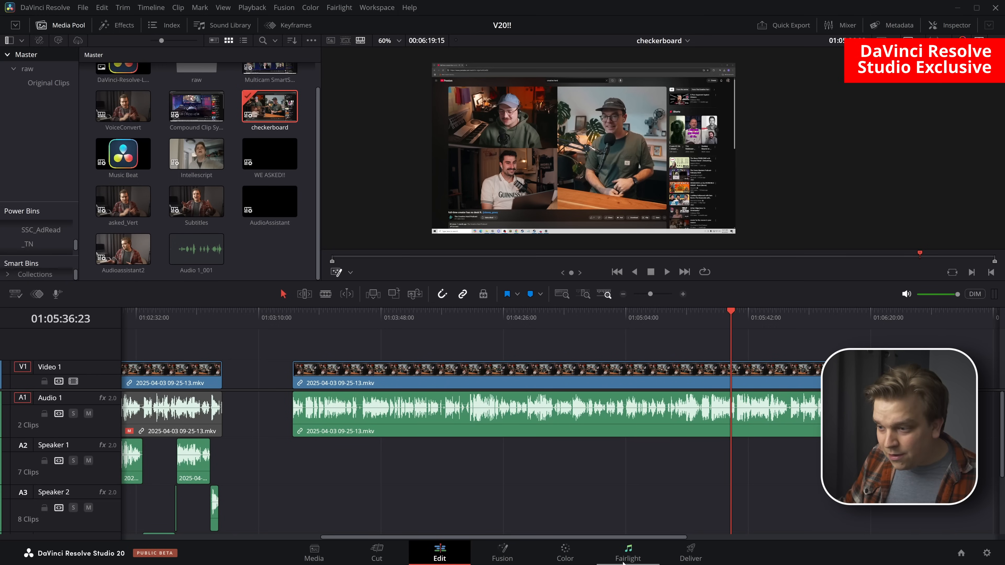
pyautogui.click(628, 553)
pyautogui.click(281, 244)
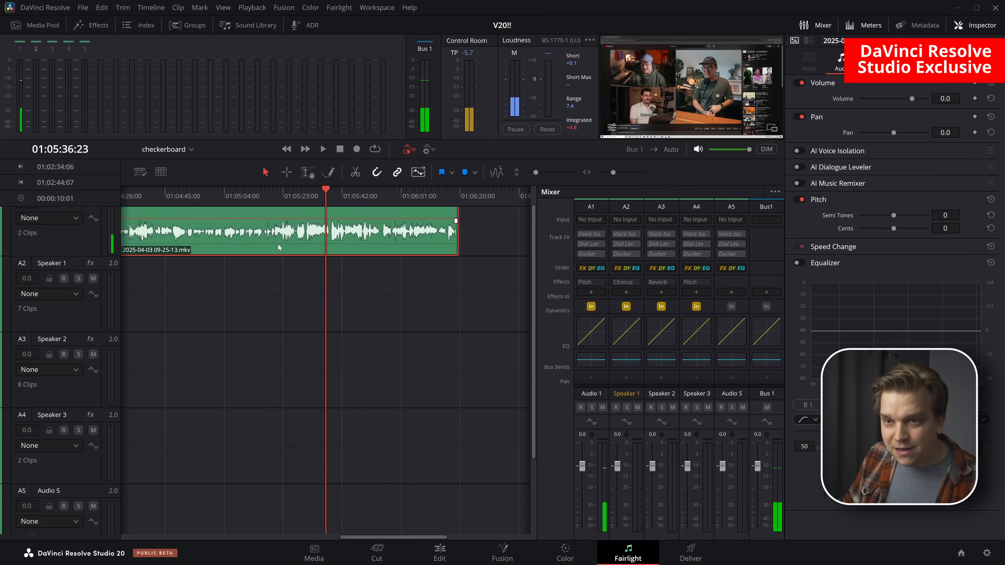
pyautogui.rightClick(277, 244)
pyautogui.moveTo(330, 342)
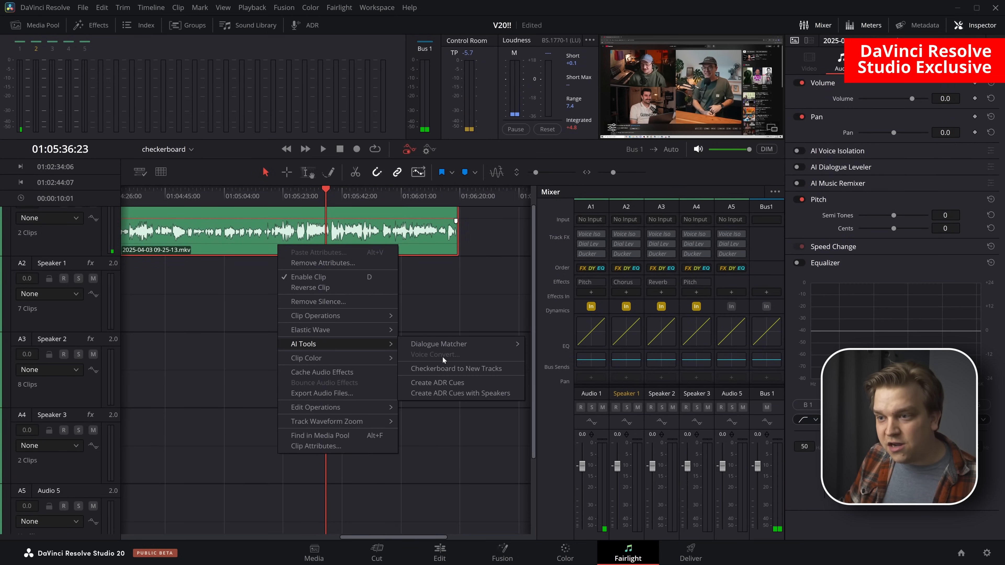
pyautogui.click(442, 372)
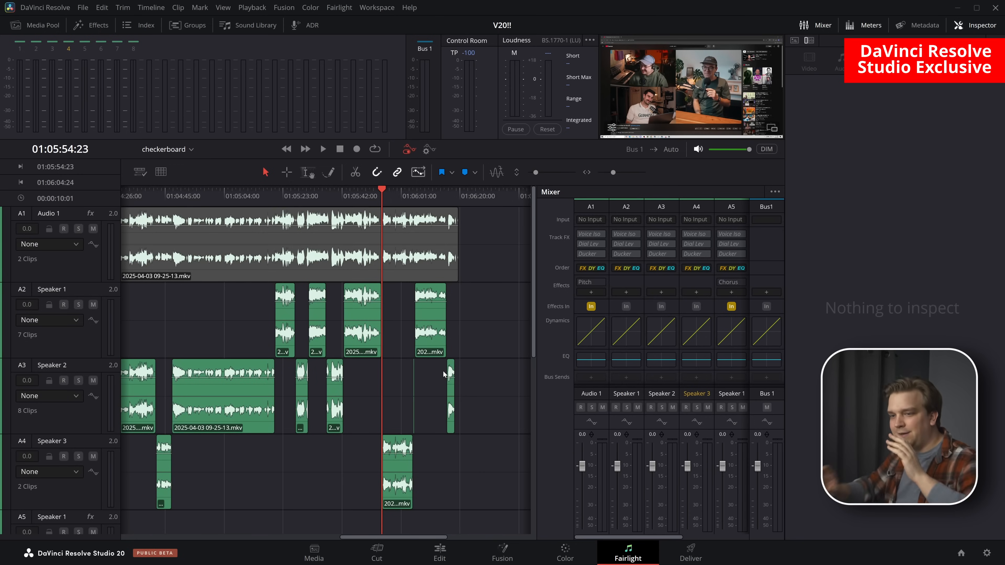
pyautogui.scroll(-5, 310, 385)
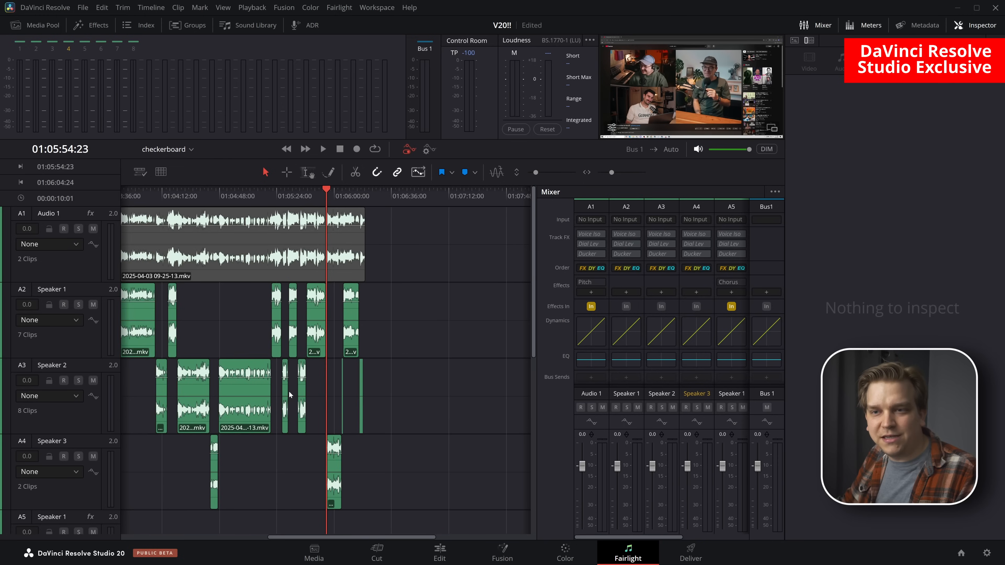
pyautogui.hscroll(-5, 266, 271)
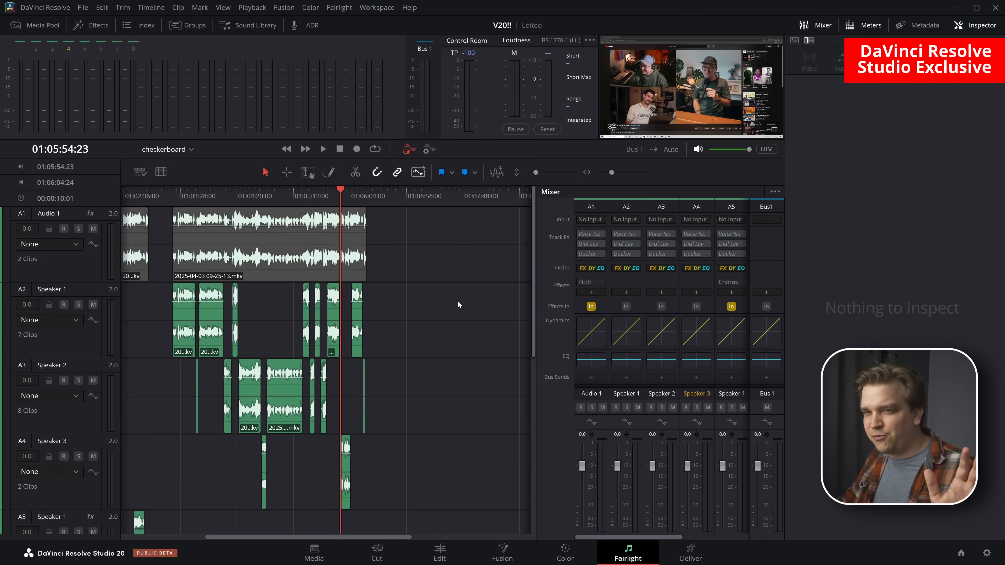
# Play the newly split podcast clip on the Edit page, starting at 01:03:25:15 and skipping ahead to about 01:04:26 and 01:06:00
pyautogui.click(439, 552)
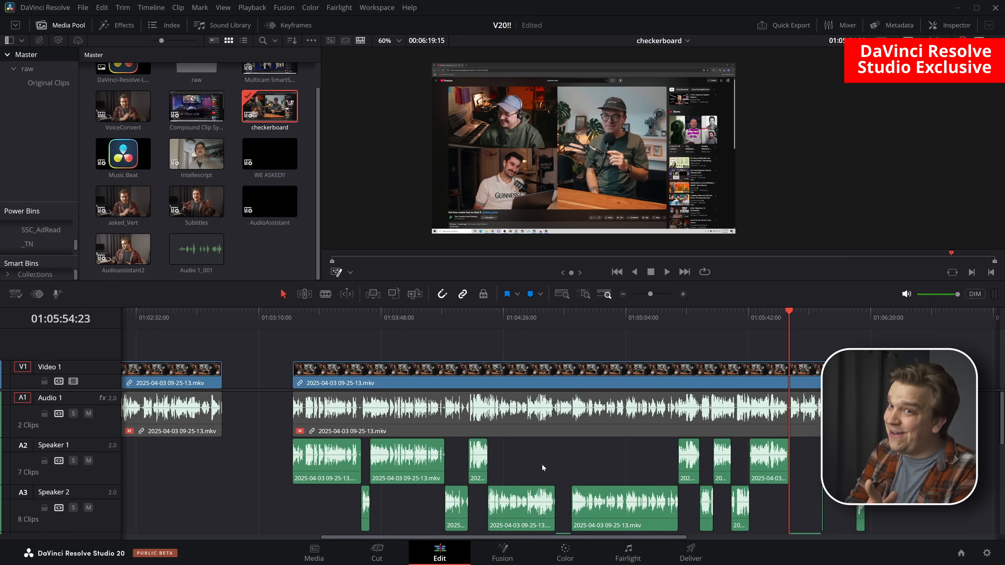
pyautogui.click(311, 319)
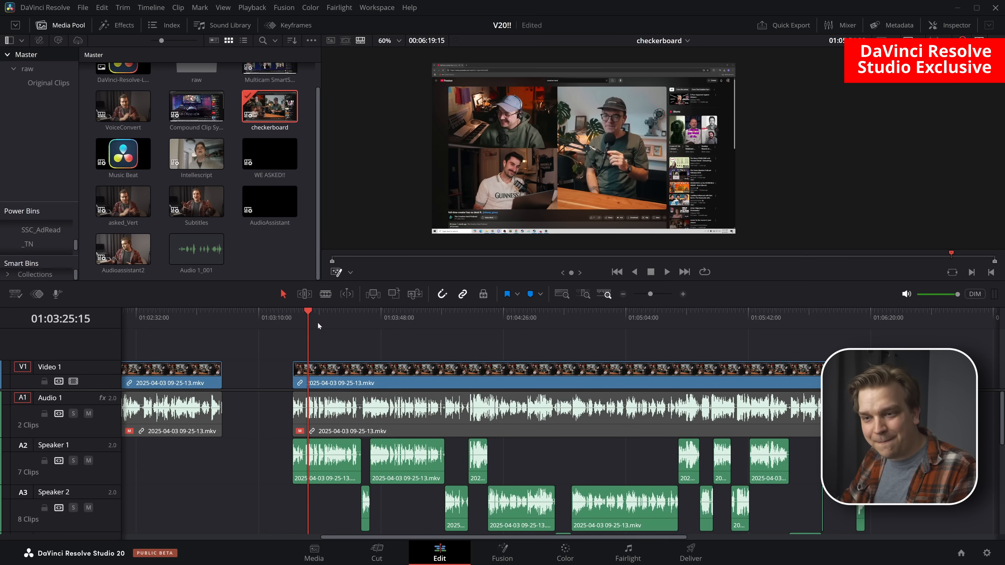
pyautogui.press('space')
pyautogui.scroll(-2, 502, 435)
pyautogui.hscroll(2, 503, 436)
pyautogui.press('space')
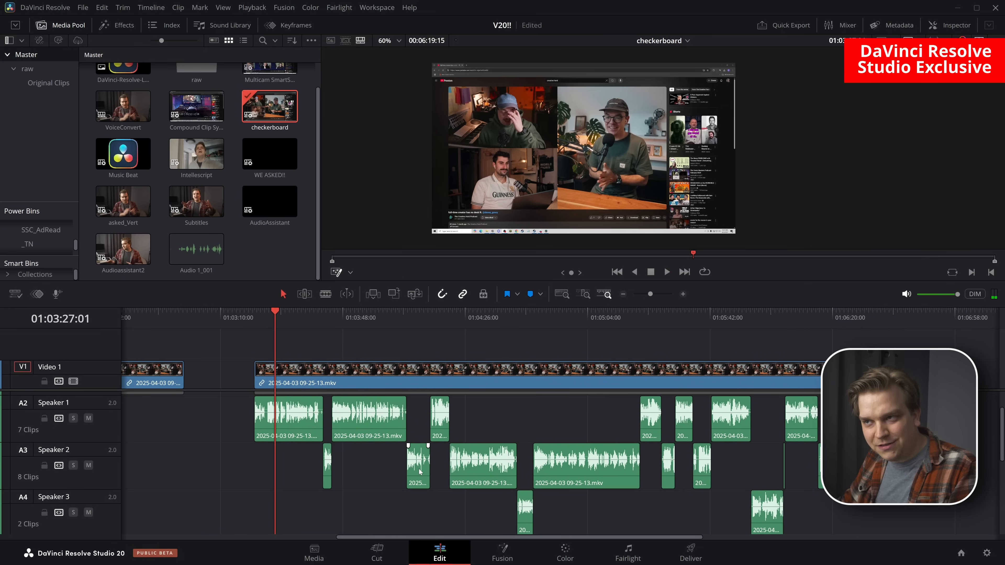
pyautogui.press('space')
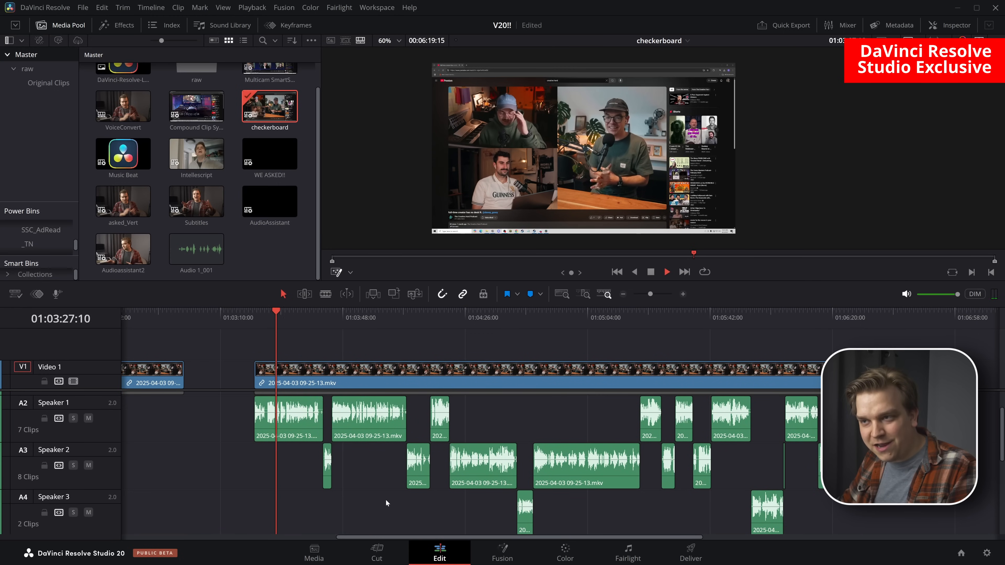
pyautogui.click(482, 317)
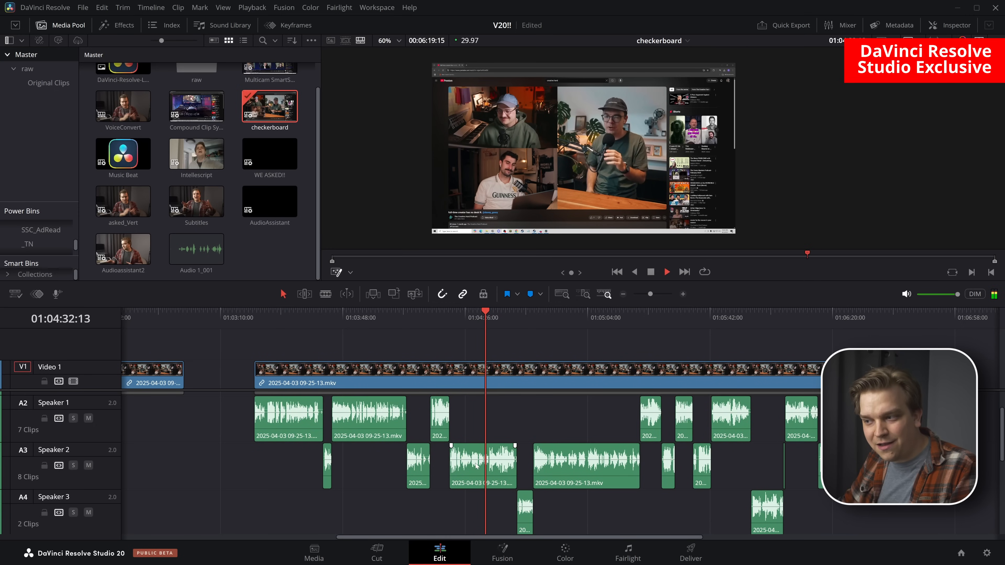
pyautogui.click(766, 312)
pyautogui.press('space')
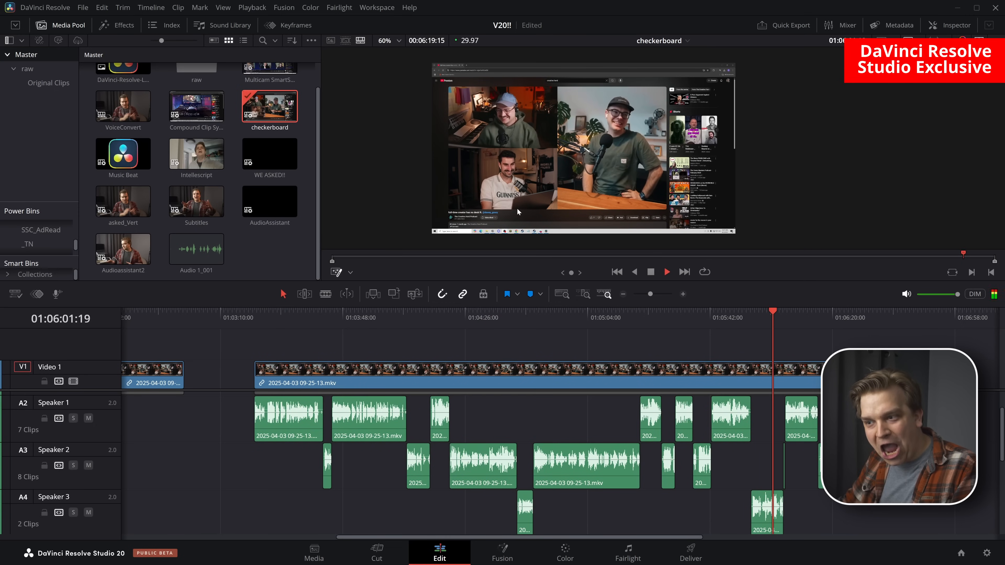
# Return to the Fairlight page and play the speaker tracks from about 01:04:27, skipping ahead to about 01:05:09 and past 01:05:22
pyautogui.hotkey('shift', '7')
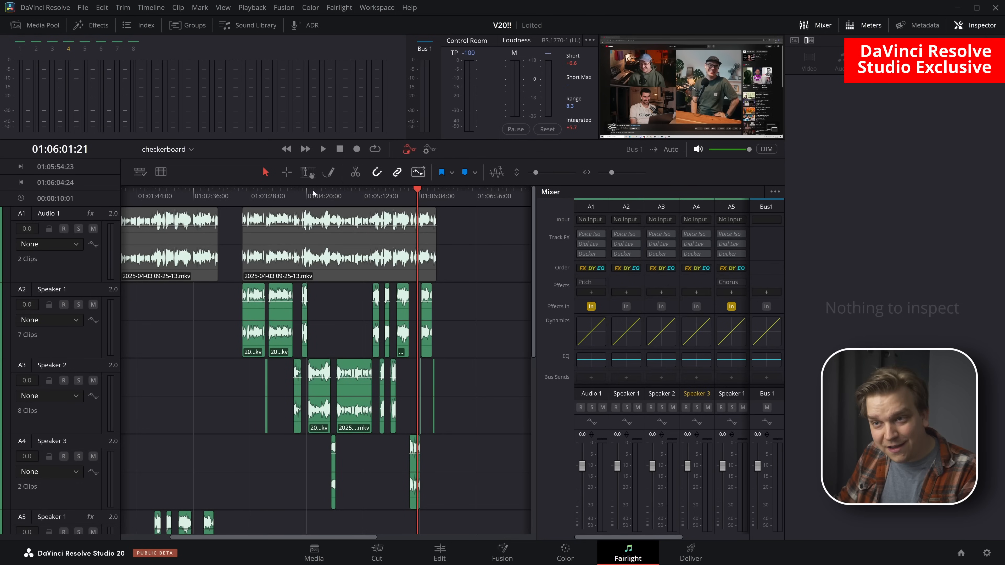
pyautogui.click(319, 196)
pyautogui.press('space')
pyautogui.hotkey('ctrl', '=')
pyautogui.hotkey('ctrl', '=')
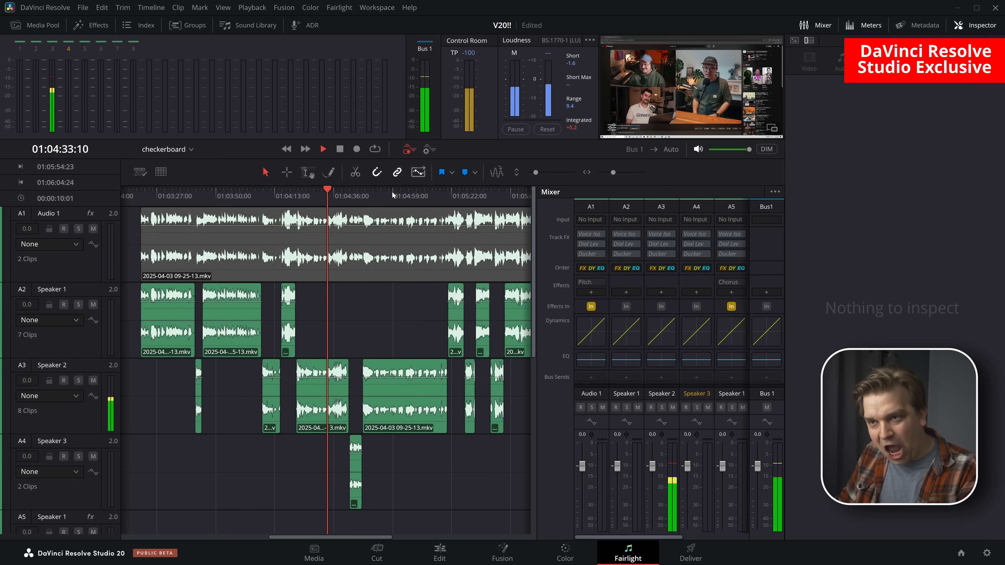
pyautogui.click(420, 196)
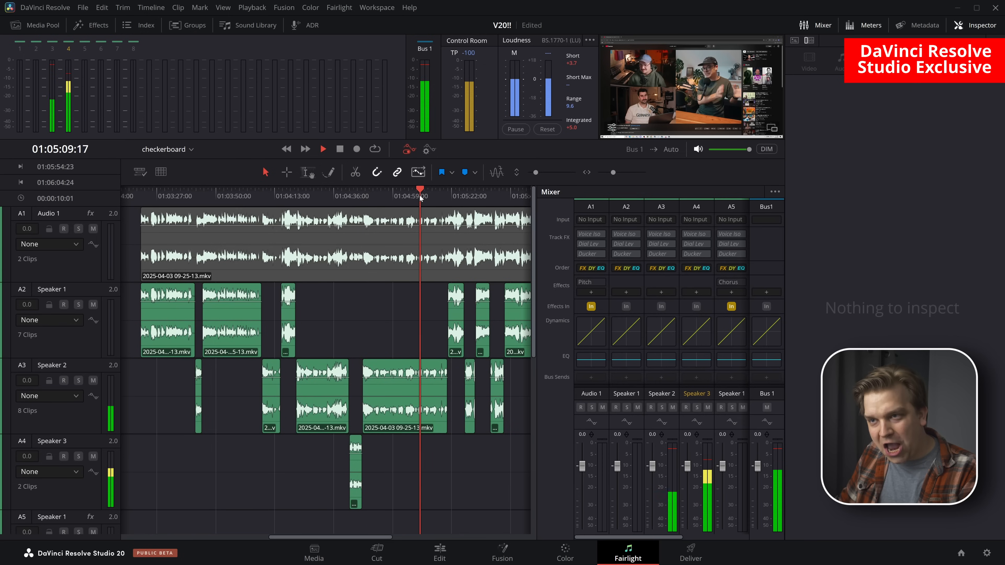
pyautogui.click(465, 196)
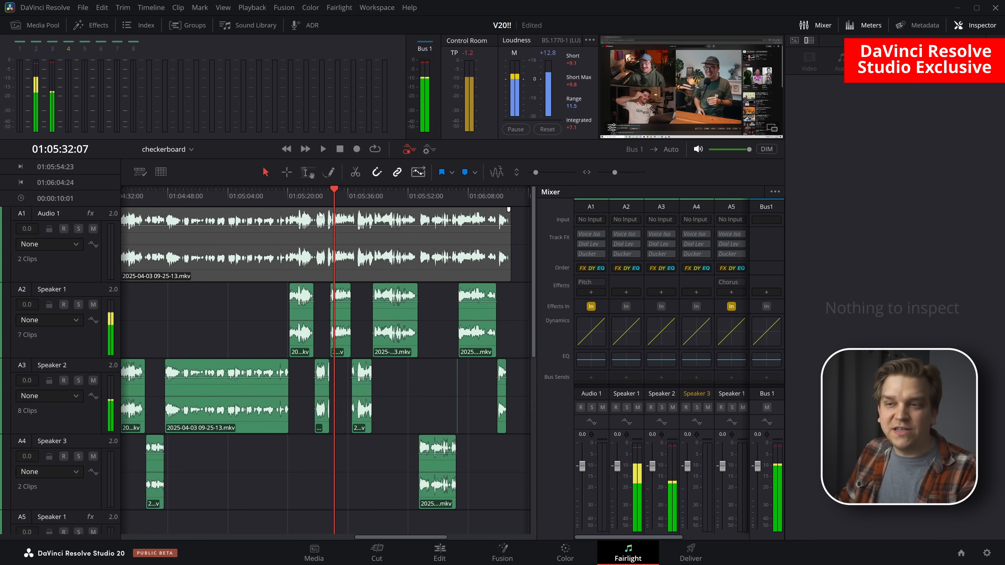
# Examine the speaker clip cuts around 01:05:29:21 and 01:05:45:28, then place the playhead at 01:04:27:00
pyautogui.hotkey('ctrl', '=')
pyautogui.hotkey('ctrl', '=')
pyautogui.moveTo(294, 196); pyautogui.dragTo(299, 197)
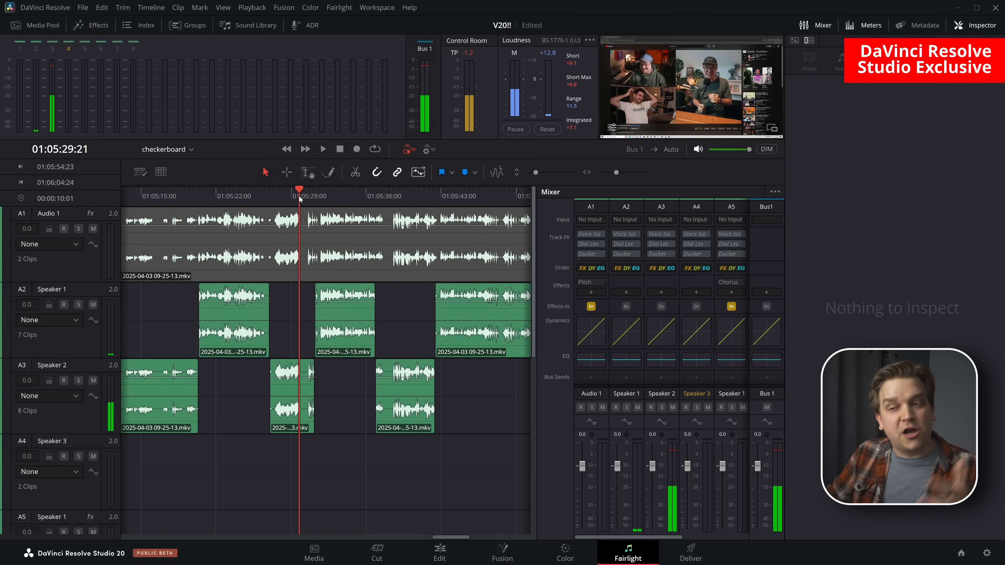
pyautogui.hotkey('ctrl', '-')
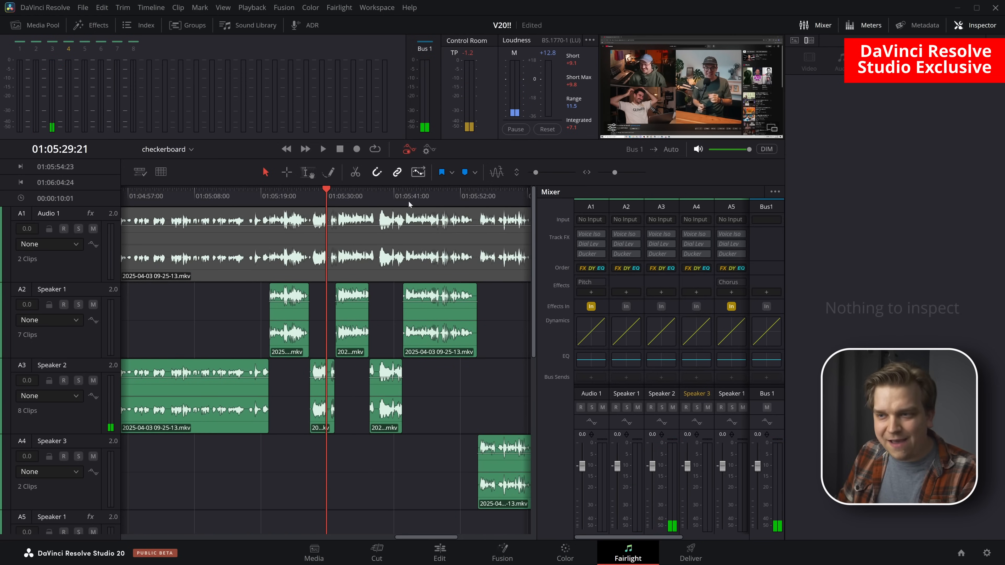
pyautogui.click(424, 192)
pyautogui.hotkey('ctrl', '-')
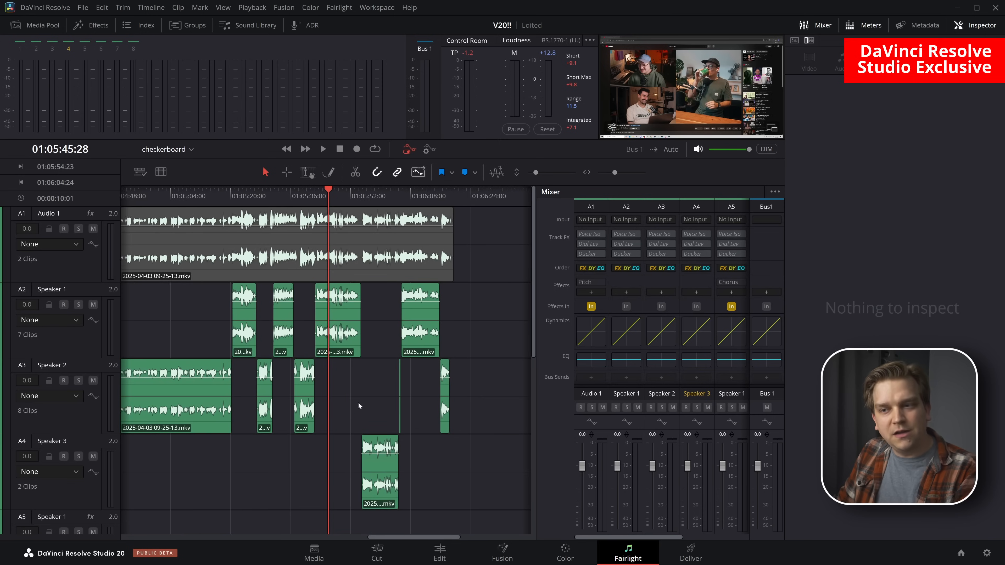
pyautogui.scroll(-3, 368, 405)
pyautogui.moveTo(158, 327); pyautogui.dragTo(302, 270)
pyautogui.click(248, 192)
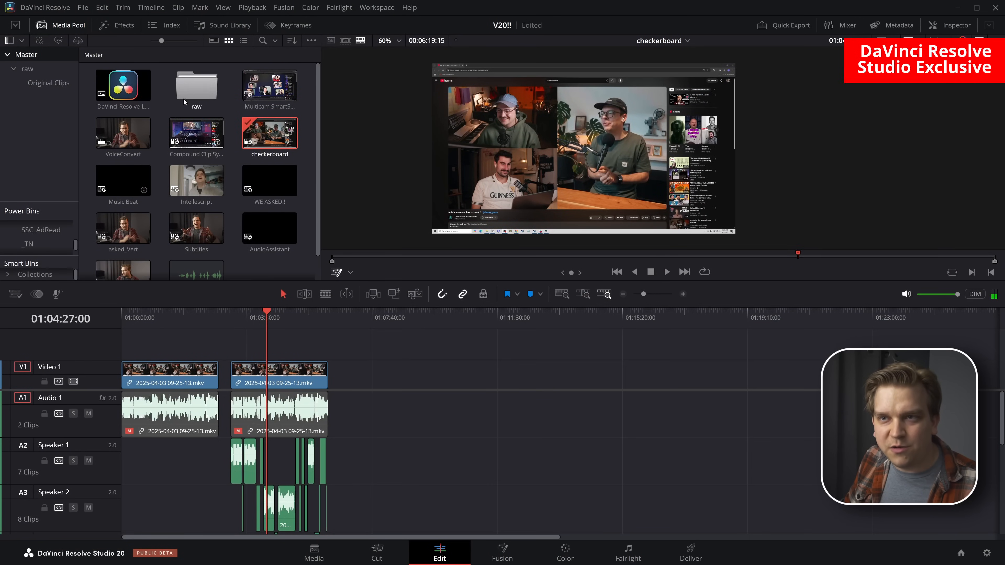
# Add Chaos Theatre.mp3 from the raw bin to Audio 1 after the podcast clips on the Edit page and select it
pyautogui.doubleClick(185, 101)
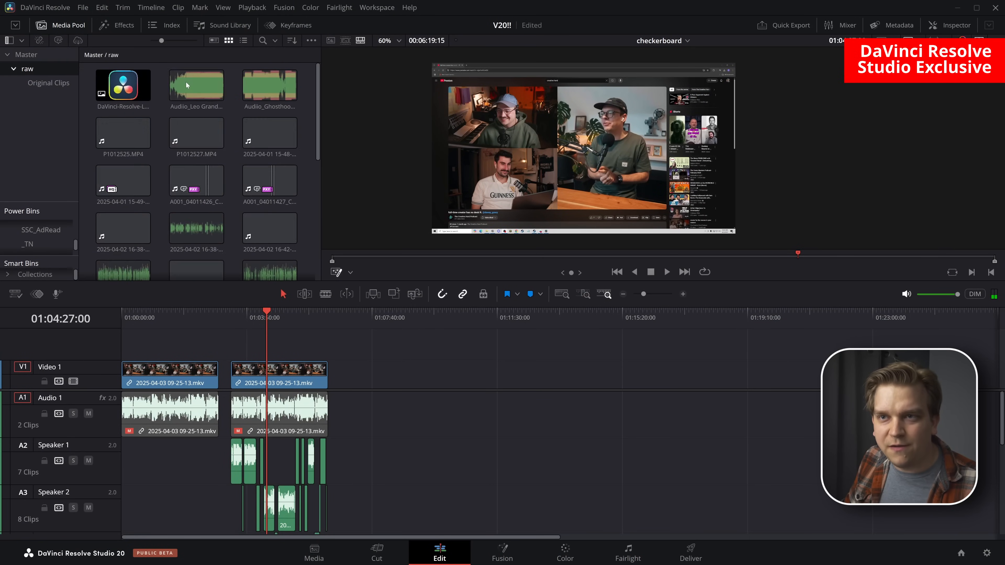
pyautogui.scroll(-3, 233, 247)
pyautogui.moveTo(124, 196); pyautogui.dragTo(386, 375)
pyautogui.scroll(5, 621, 372)
pyautogui.scroll(-6, 622, 372)
pyautogui.scroll(4, 613, 378)
pyautogui.moveTo(688, 373); pyautogui.dragTo(233, 371)
pyautogui.scroll(5, 573, 430)
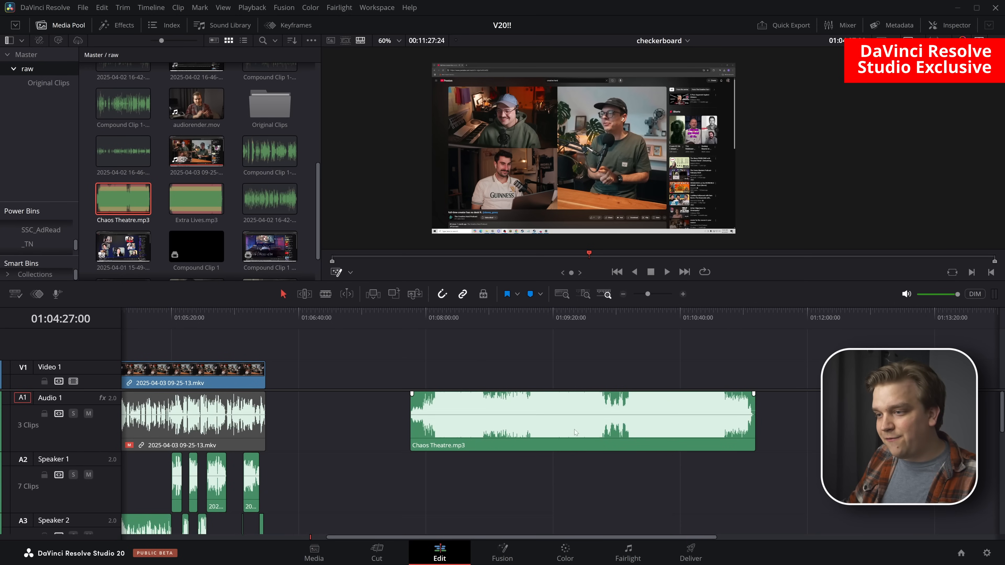
pyautogui.moveTo(588, 374); pyautogui.dragTo(524, 369)
pyautogui.click(602, 414)
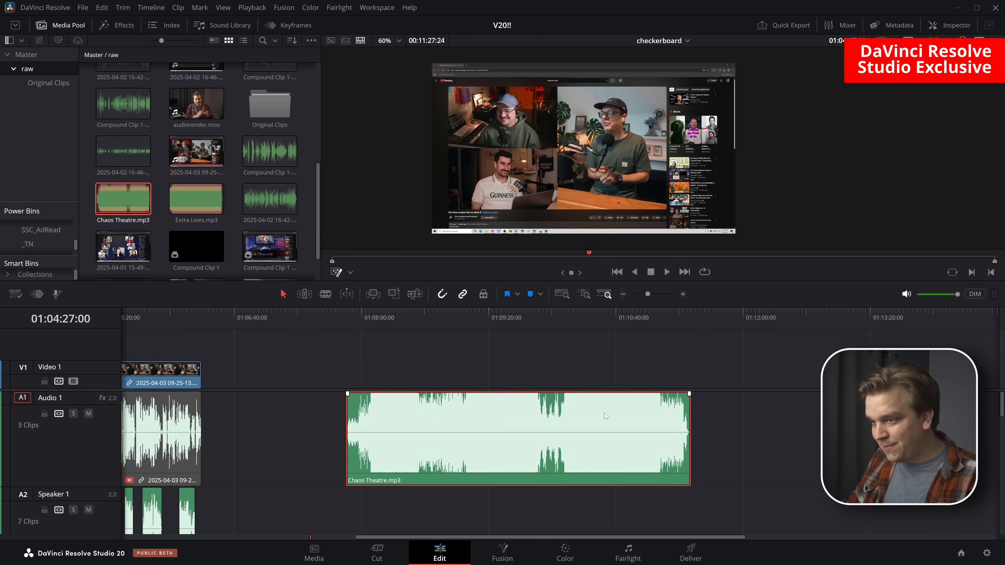
# Analyze and adjust the Chaos Theatre.mp3 clip with the AI Music Editor and place the playhead near its end at 01:11:08:26
pyautogui.click(955, 24)
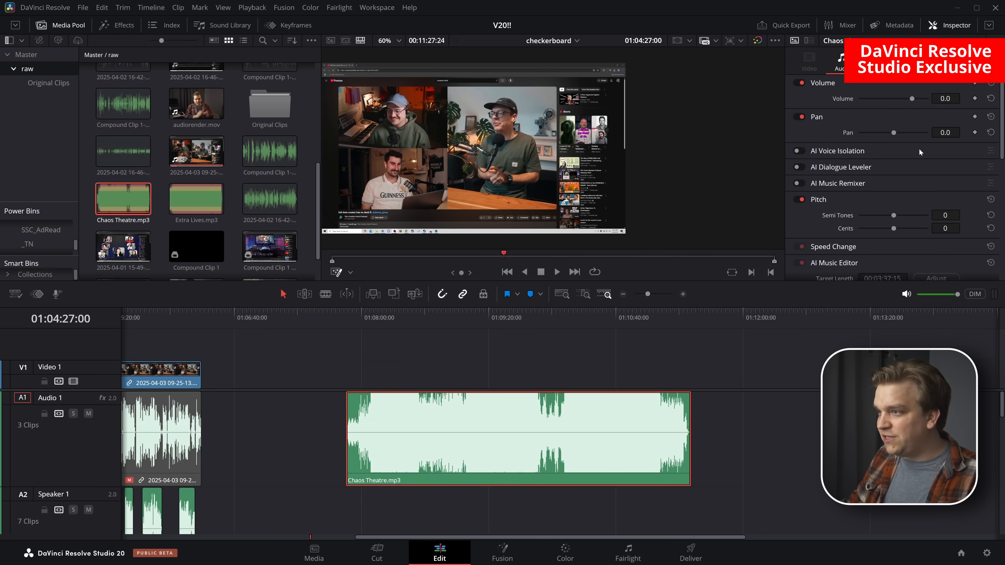
pyautogui.scroll(-3, 918, 150)
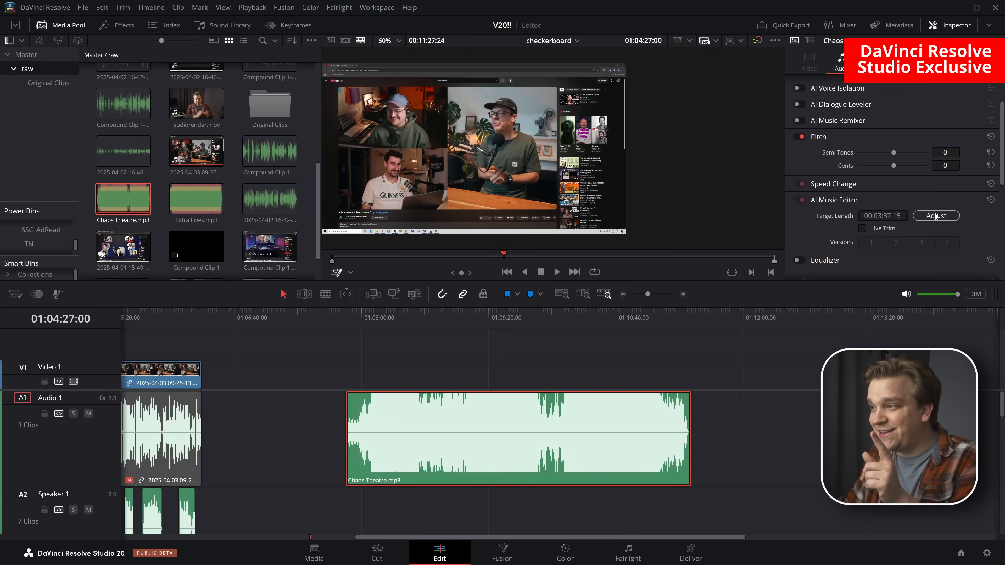
pyautogui.click(935, 216)
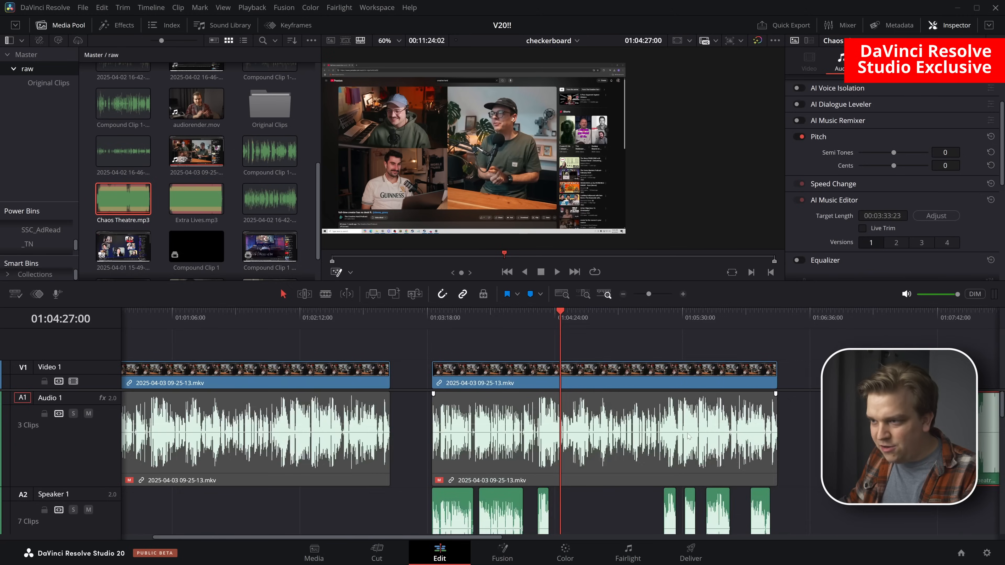
pyautogui.scroll(-5, 715, 428)
pyautogui.click(670, 321)
pyautogui.scroll(5, 682, 412)
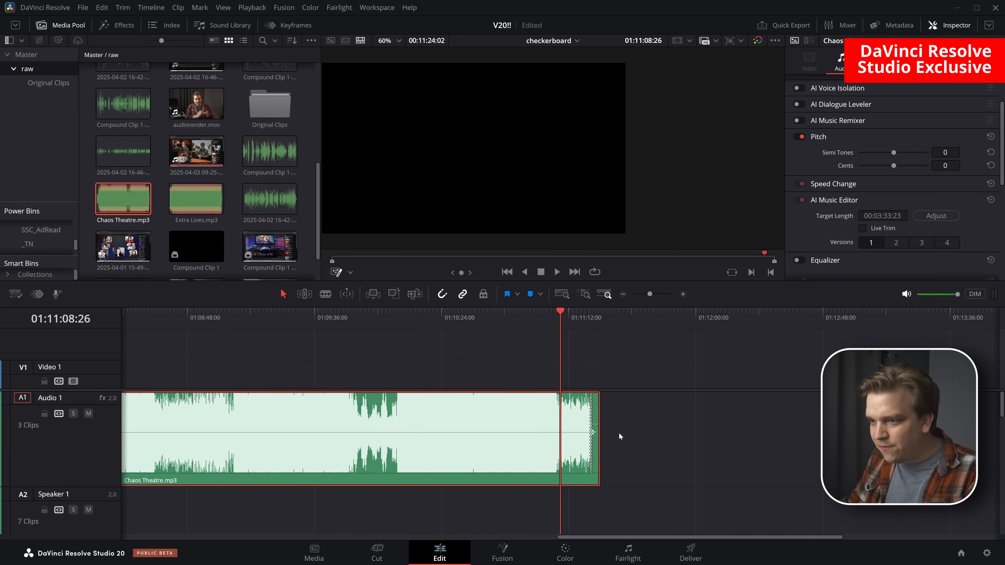
pyautogui.moveTo(679, 431); pyautogui.dragTo(870, 449)
pyautogui.scroll(1, 870, 449)
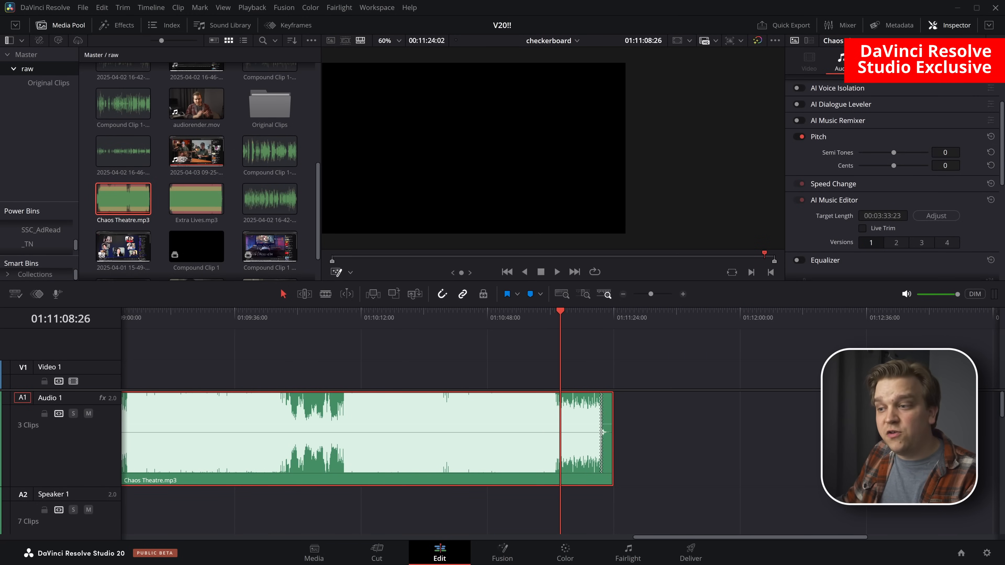
# Extend Chaos Theatre.mp3 with the AI Music Editor by adjusting it to a target length of 00:05:33:23
pyautogui.scroll(-3, 628, 375)
pyautogui.click(894, 217)
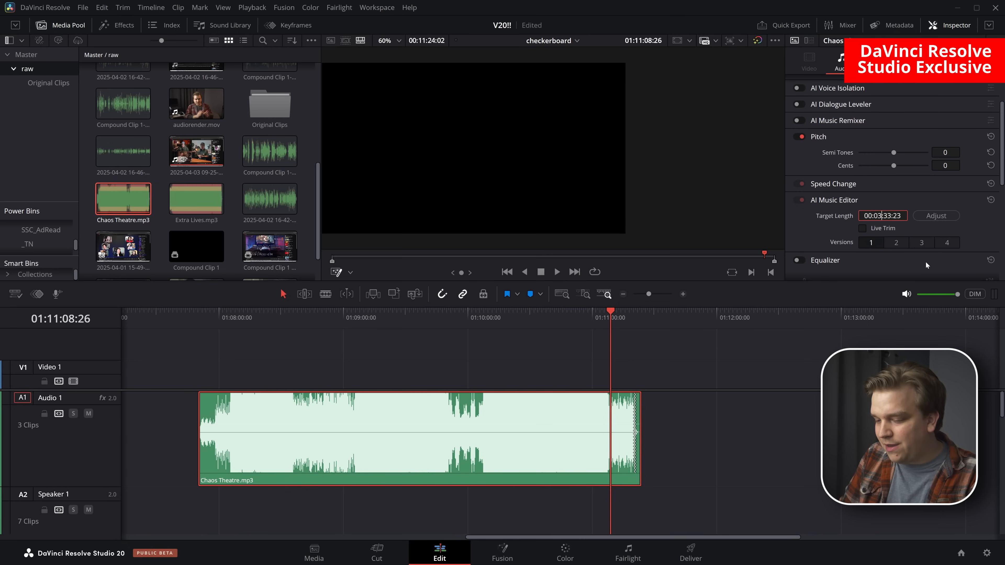
pyautogui.press('BackSpace')
pyautogui.write('5')
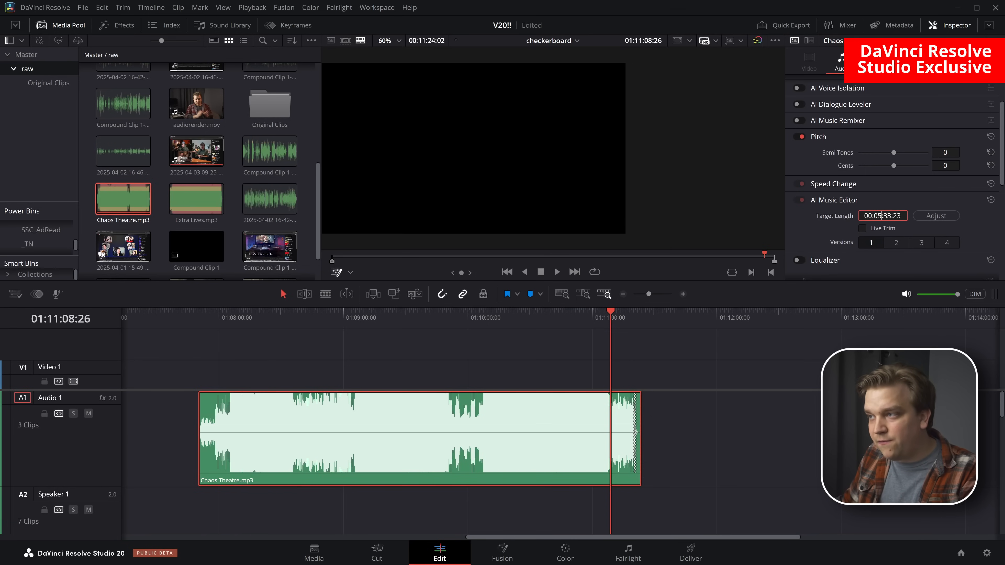
pyautogui.click(939, 217)
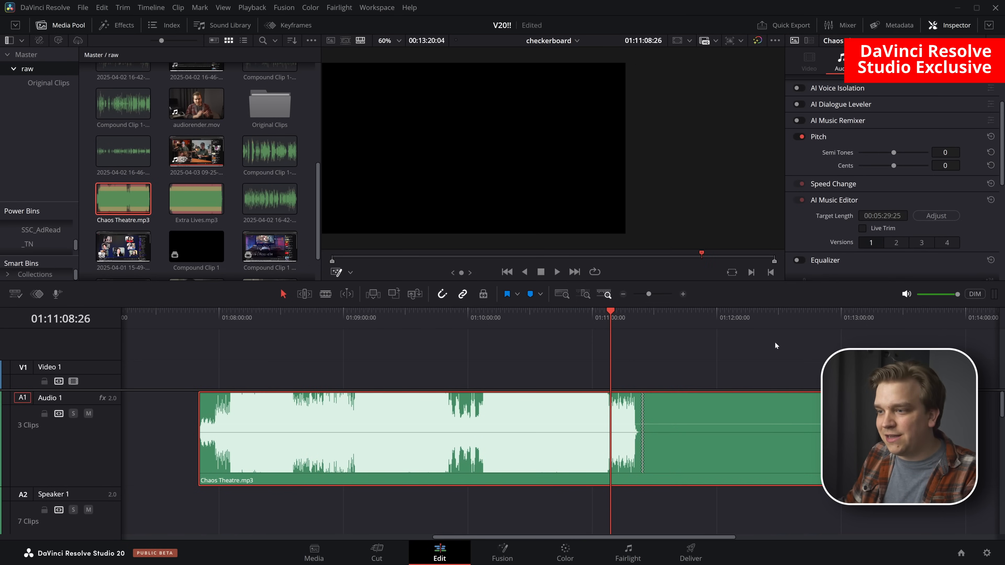
# Play the extended music across its edit point from 01:11:20:19 and switch the AI Music Editor result to version 2
pyautogui.click(634, 313)
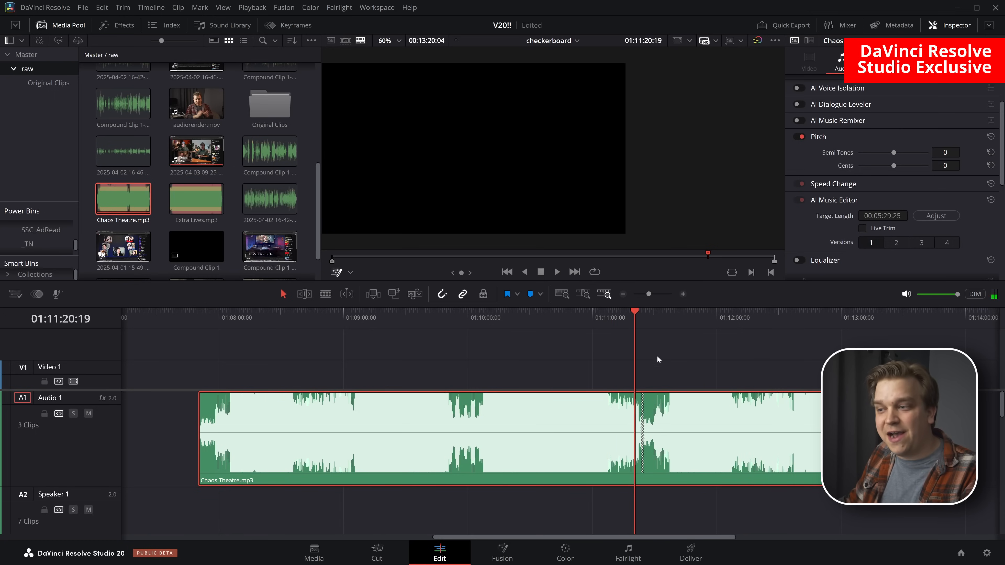
pyautogui.press('space')
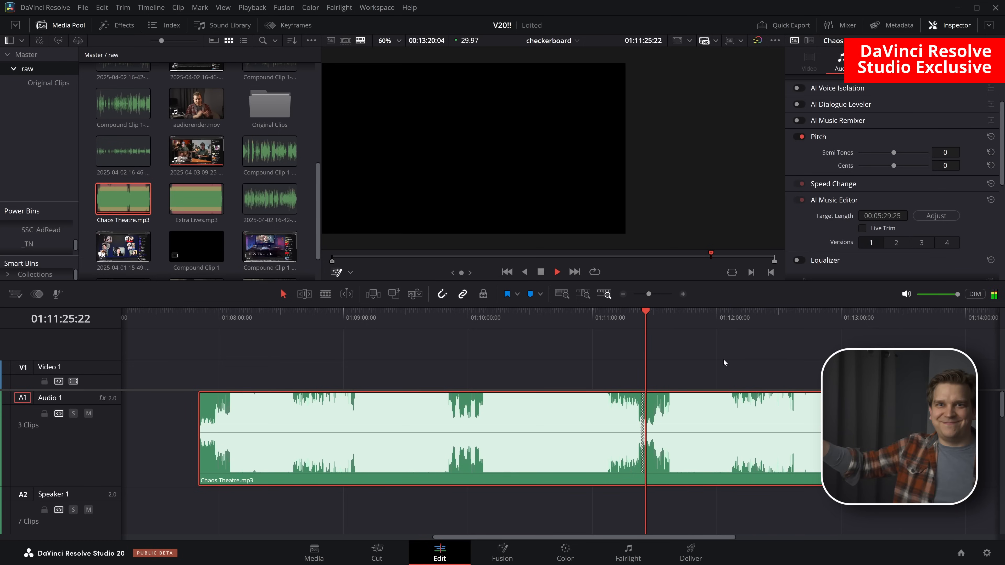
pyautogui.press('space')
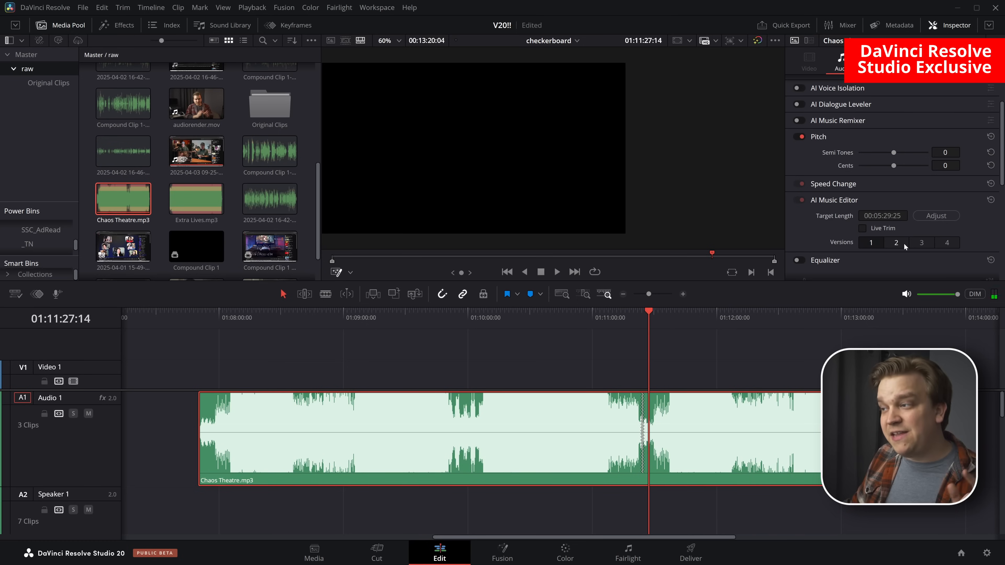
pyautogui.click(895, 242)
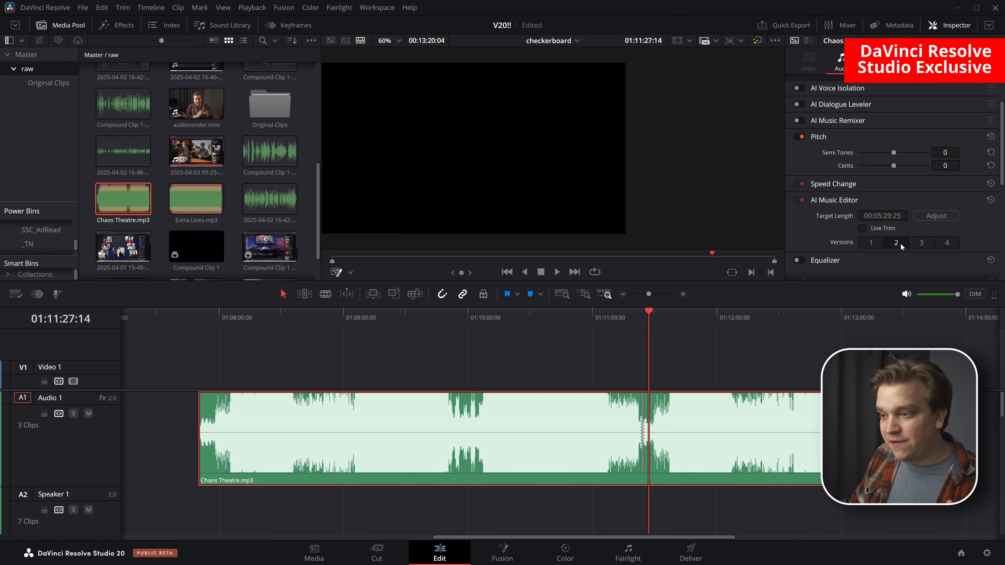
# Cycle through the AI Music Editor versions of Chaos Theatre.mp3 and settle on version 3
pyautogui.click(915, 245)
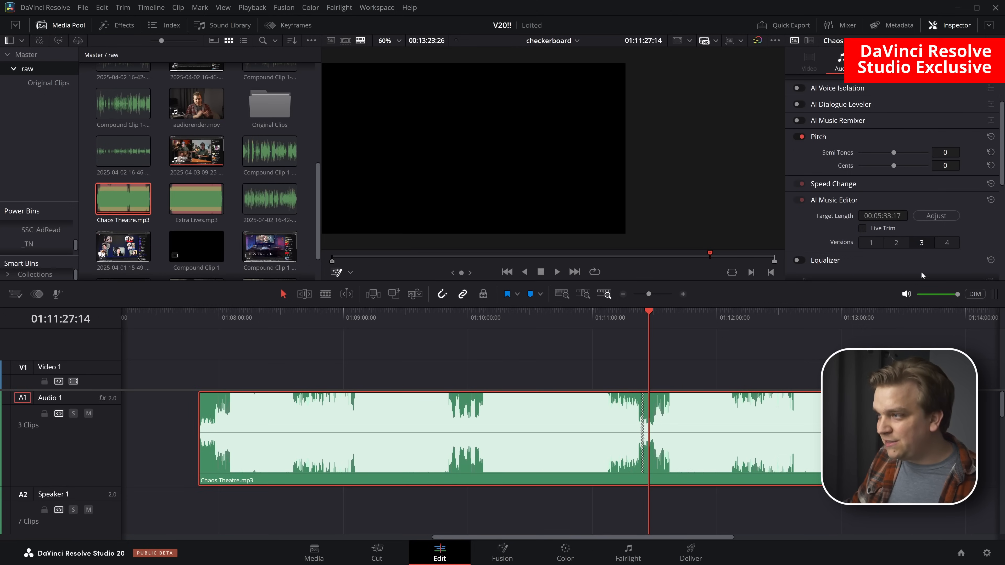
pyautogui.click(946, 243)
pyautogui.click(900, 244)
pyautogui.click(878, 244)
pyautogui.click(924, 244)
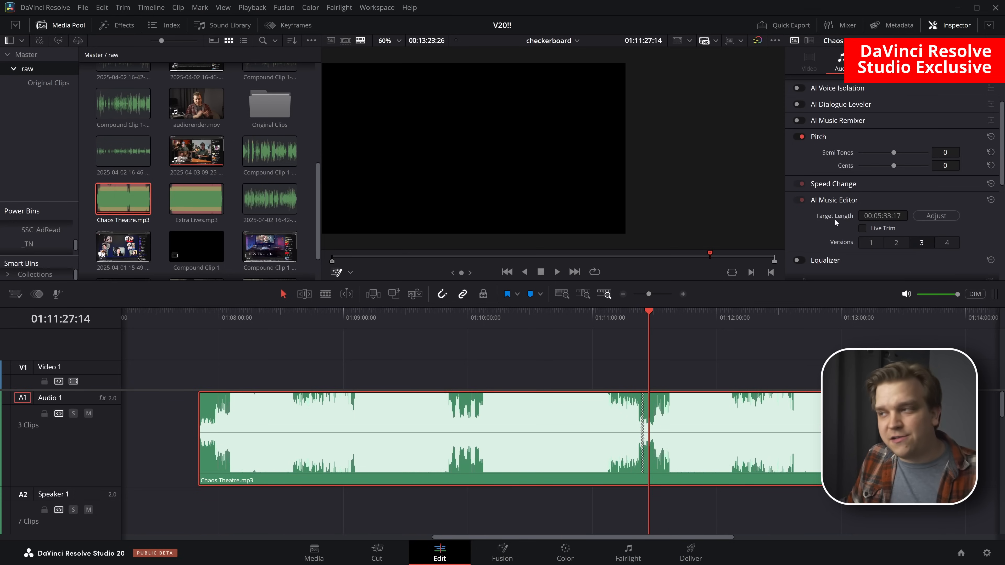
# Enable Live Trim, shorten Chaos Theatre.mp3 to a target length of 00:04:35:15, and extend its end again on the timeline
pyautogui.click(862, 228)
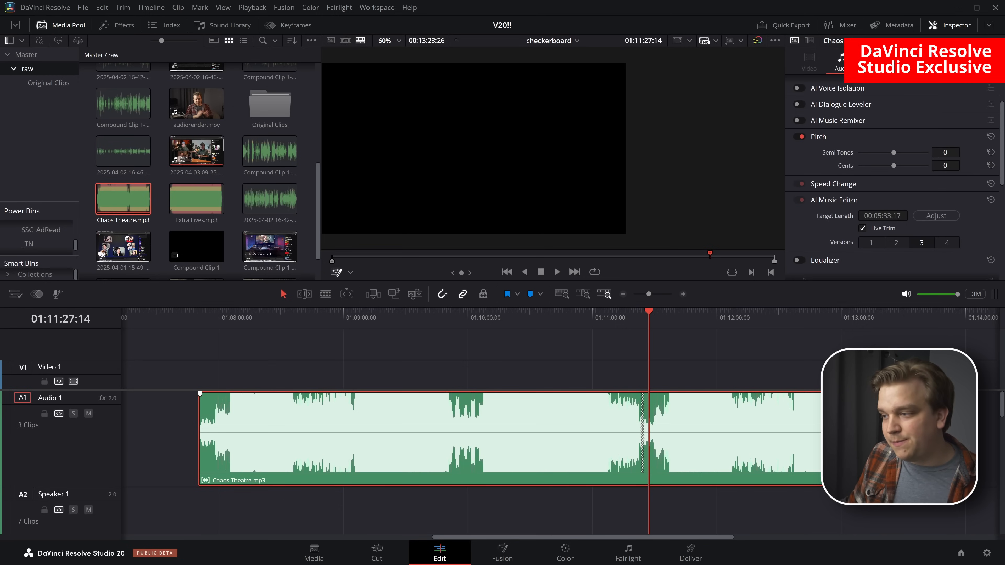
pyautogui.moveTo(821, 436); pyautogui.dragTo(795, 432)
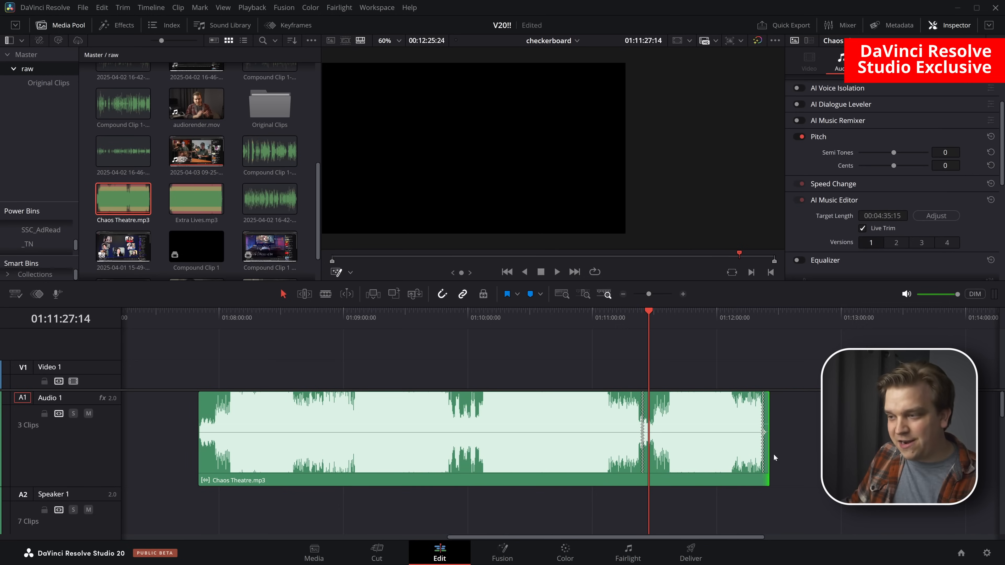
pyautogui.scroll(-5, 737, 467)
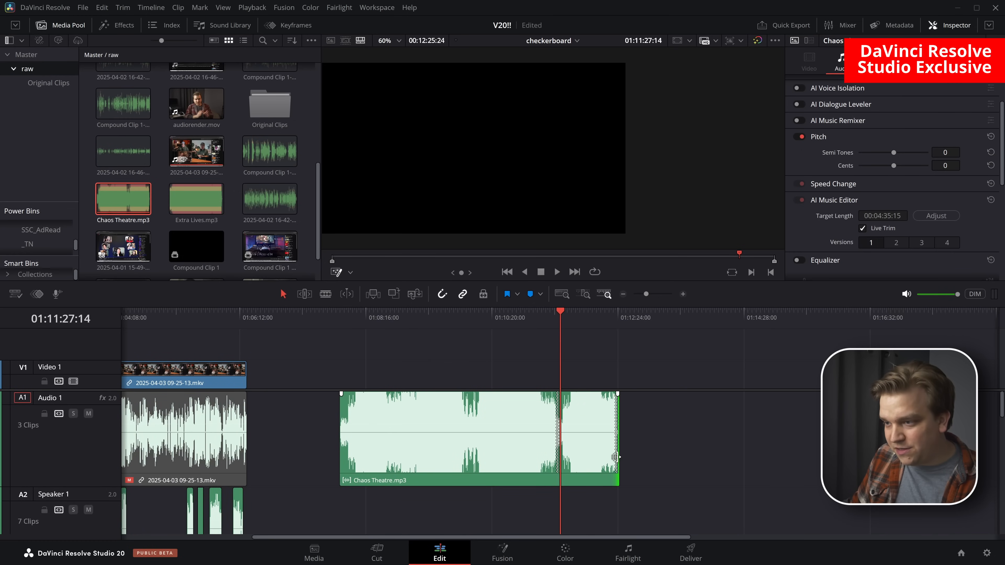
pyautogui.moveTo(616, 457); pyautogui.dragTo(713, 460)
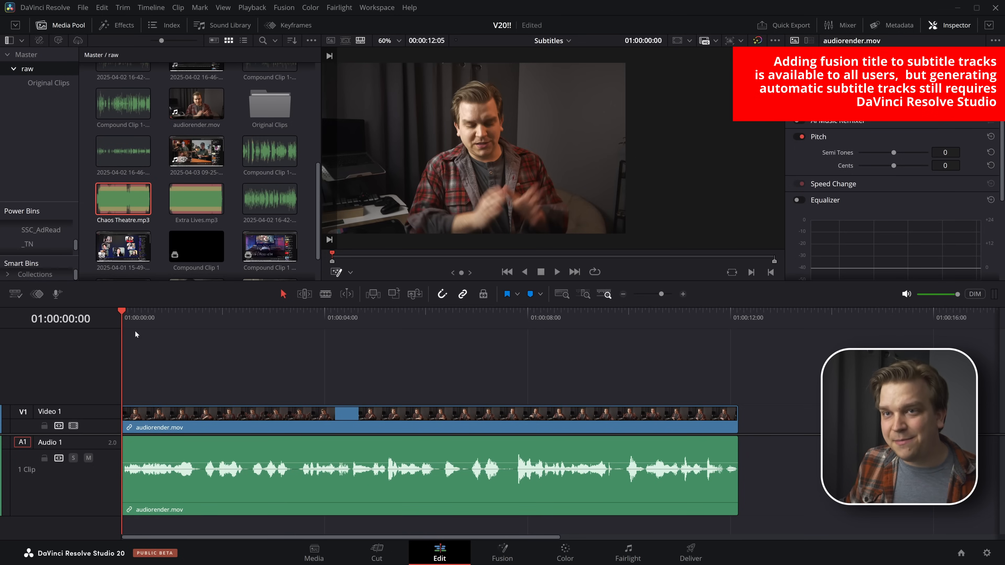
# Create subtitles from the audio of the Subtitles timeline using Auto language, Subtitle Default preset, 42 characters per line and single lines
pyautogui.click(147, 8)
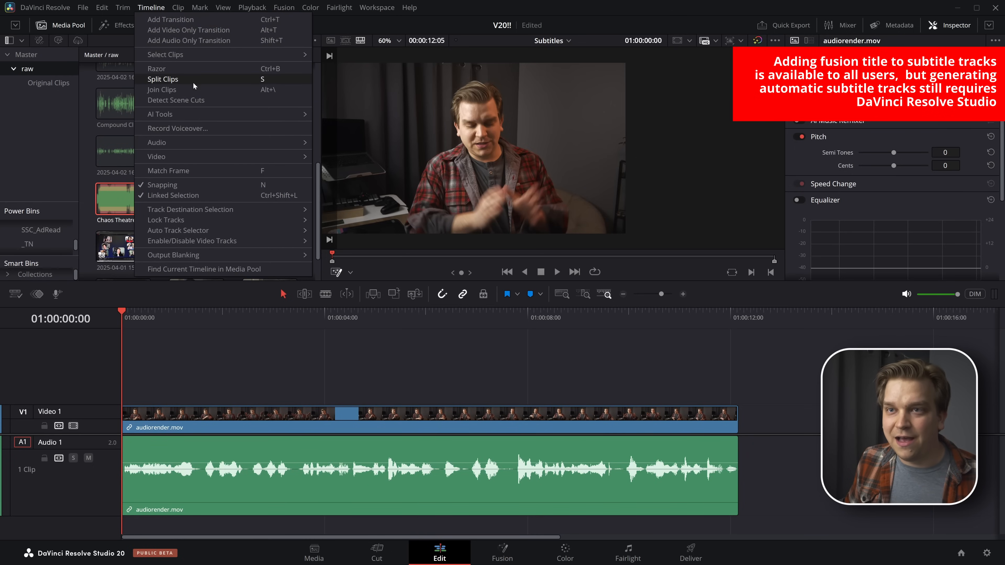
pyautogui.moveTo(175, 114)
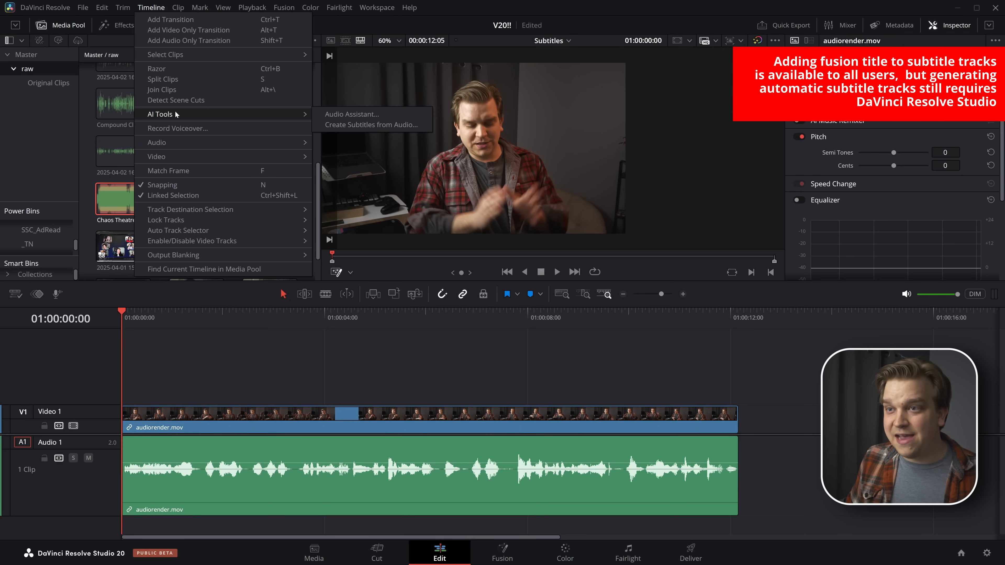
pyautogui.click(348, 126)
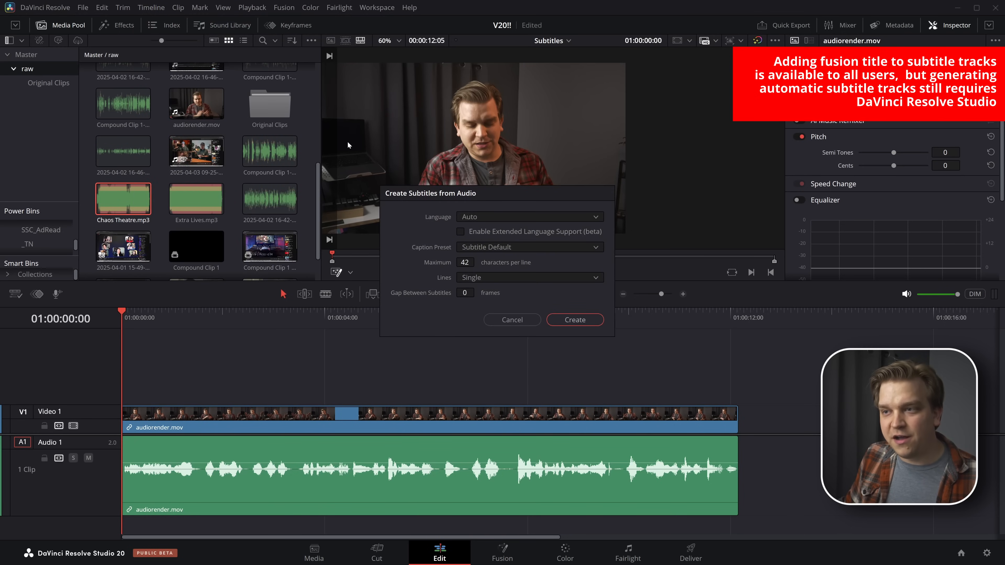
pyautogui.click(571, 319)
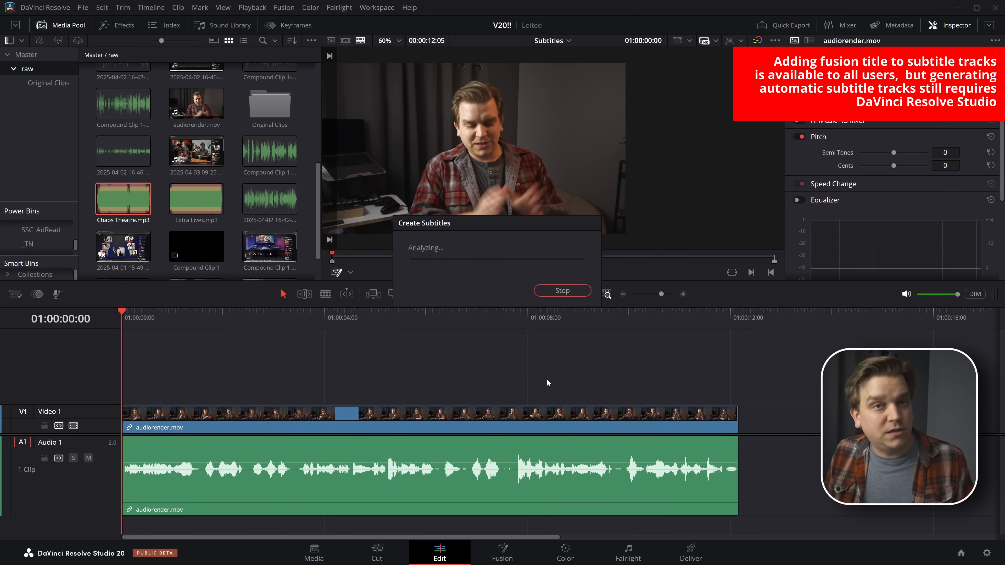
# Apply the Black on White Rounded title to the Subtitle 1 track and play the restyled subtitles with the audio muted
pyautogui.click(906, 293)
pyautogui.press('space')
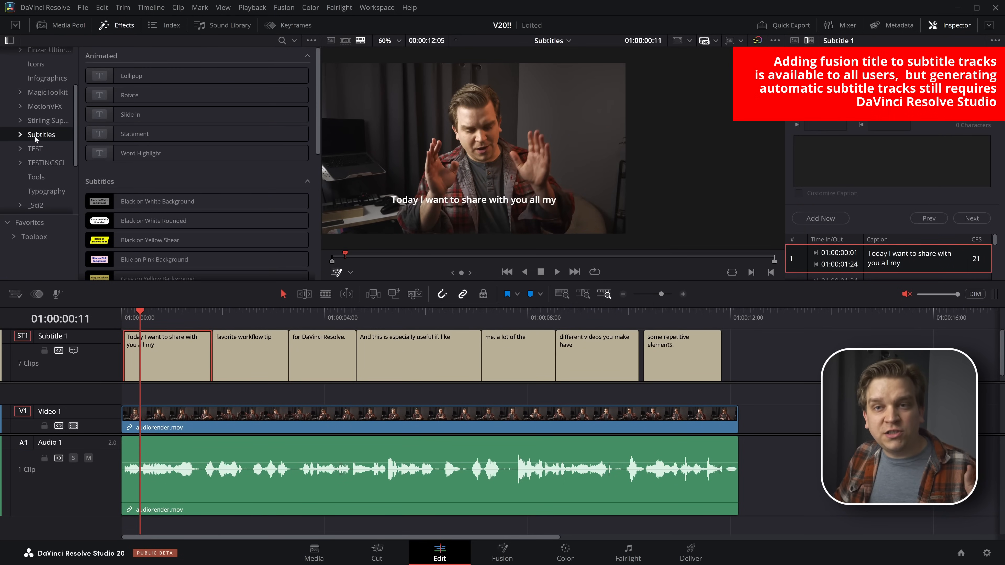
pyautogui.scroll(3, 47, 142)
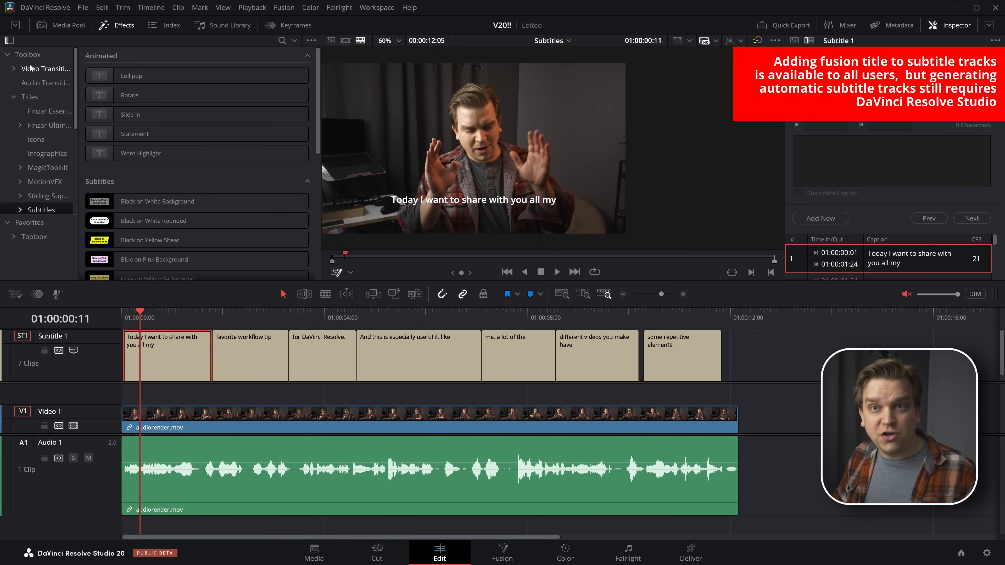
pyautogui.scroll(-3, 73, 153)
pyautogui.scroll(-2, 118, 178)
pyautogui.moveTo(118, 186); pyautogui.dragTo(91, 337)
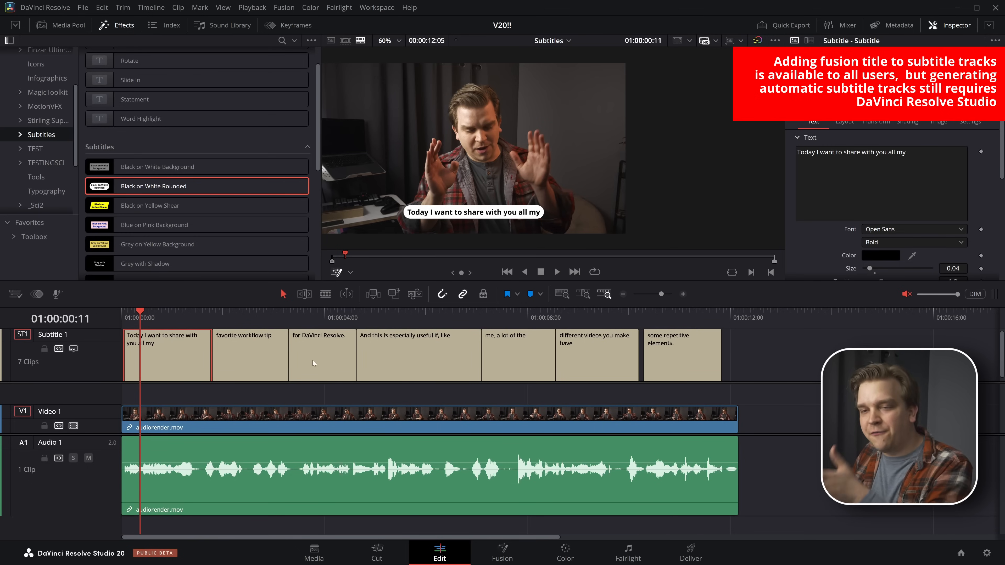
pyautogui.press('space')
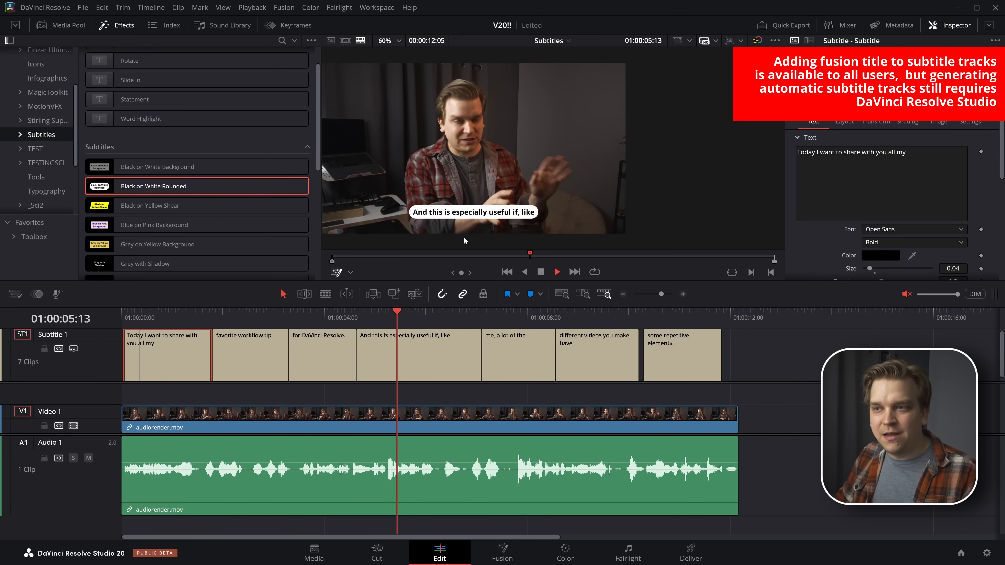
pyautogui.press('space')
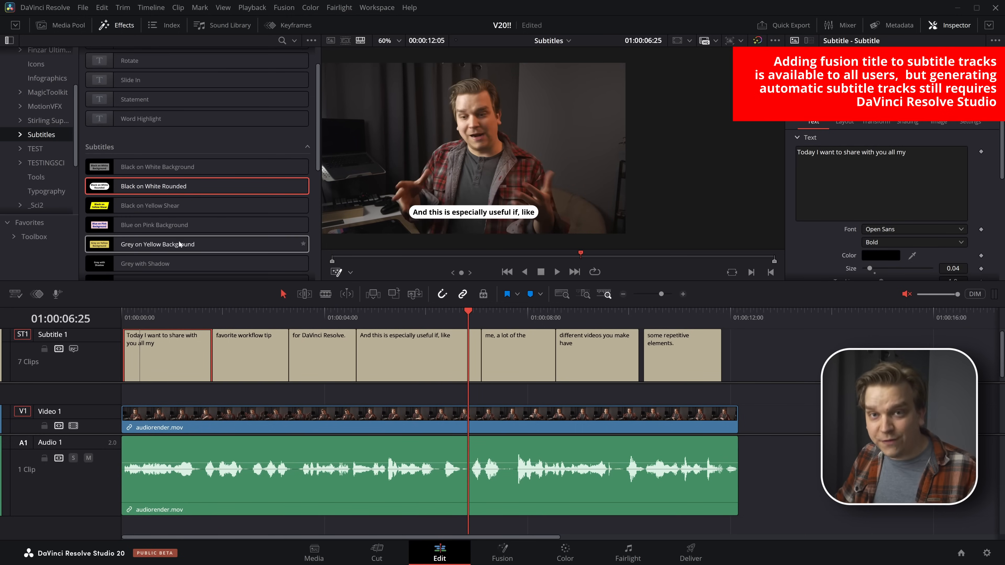
# Restyle the Subtitle 1 track with the ResolveArt_16 title at a scale of 0.065 and play it back
pyautogui.click(44, 120)
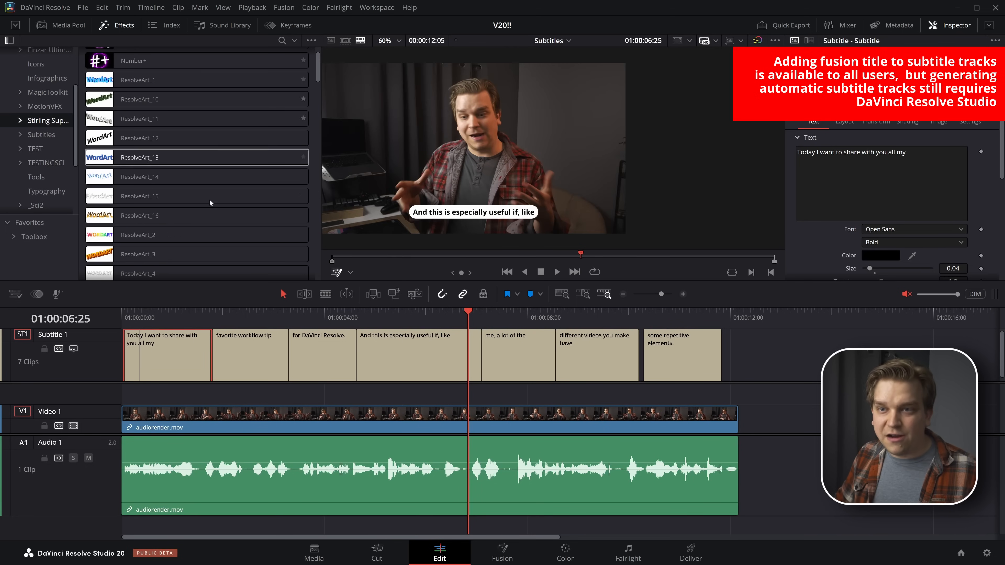
pyautogui.moveTo(186, 215); pyautogui.dragTo(101, 352)
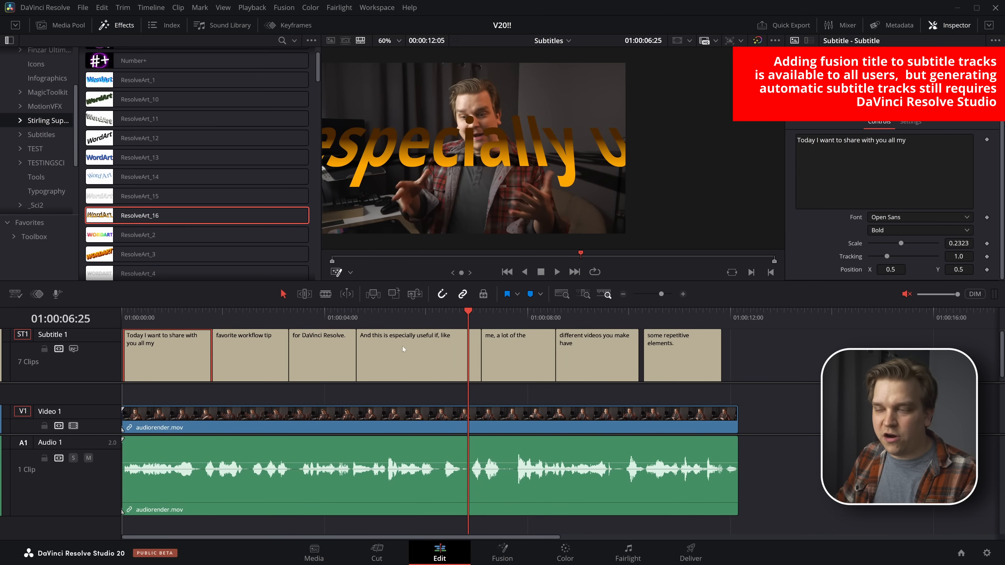
pyautogui.moveTo(958, 243); pyautogui.dragTo(892, 243)
pyautogui.press('space')
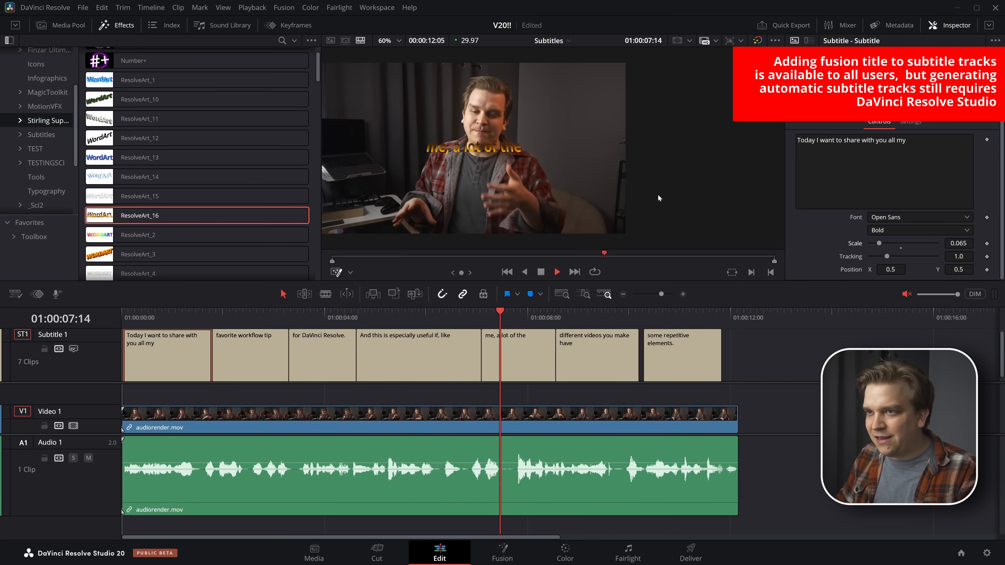
pyautogui.press('space')
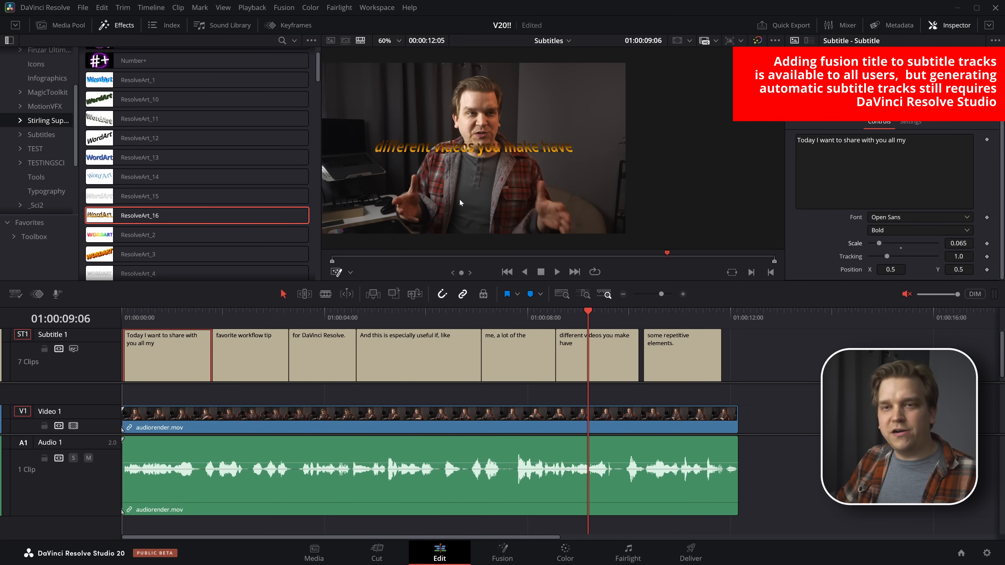
# Apply the animated Statement subtitle title to the Subtitle 1 track
pyautogui.scroll(3, 51, 166)
pyautogui.click(58, 182)
pyautogui.click(20, 185)
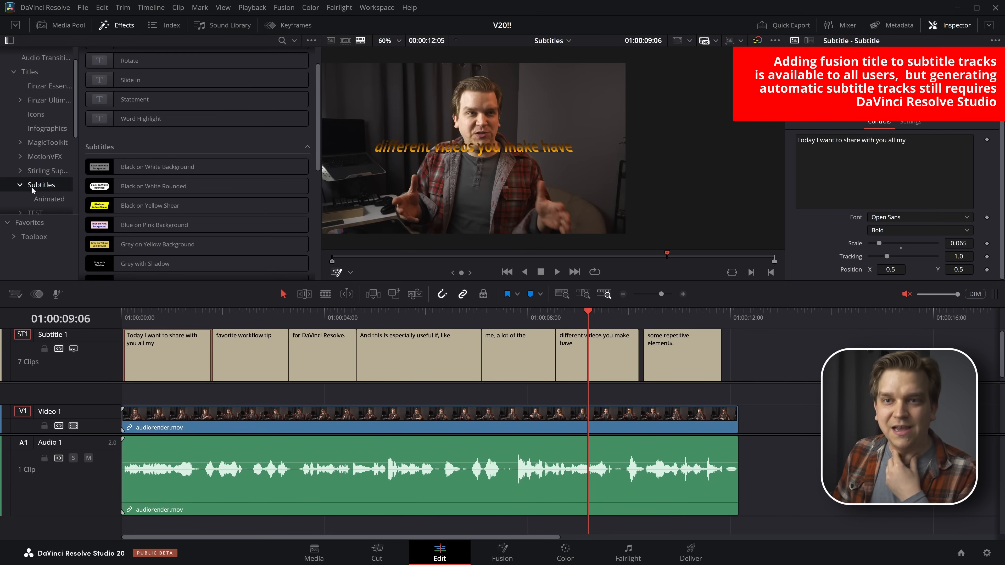
pyautogui.click(49, 199)
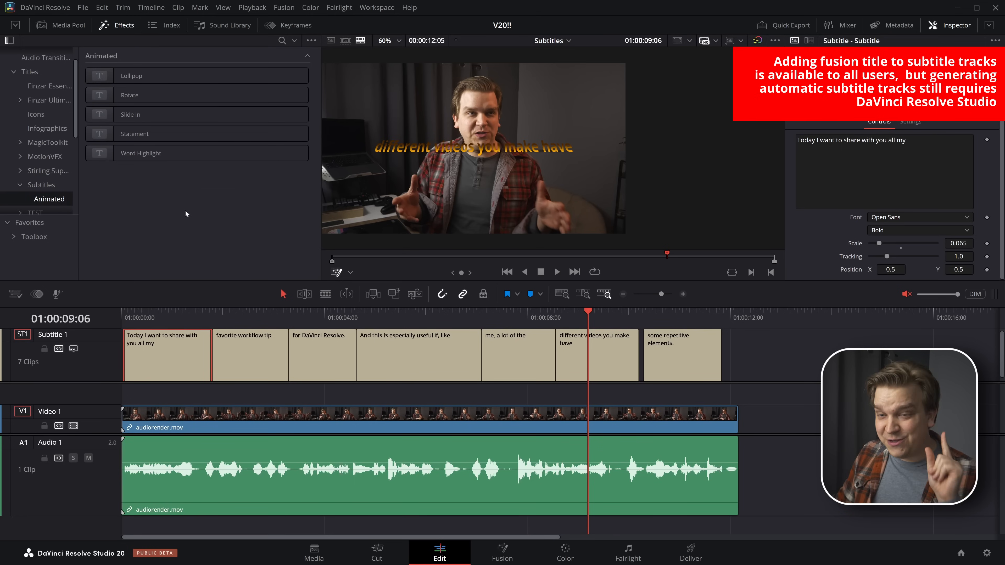
pyautogui.moveTo(162, 135); pyautogui.dragTo(81, 365)
# Play the animated Statement subtitles from the start of the timeline
pyautogui.press('Home')
pyautogui.click(793, 378)
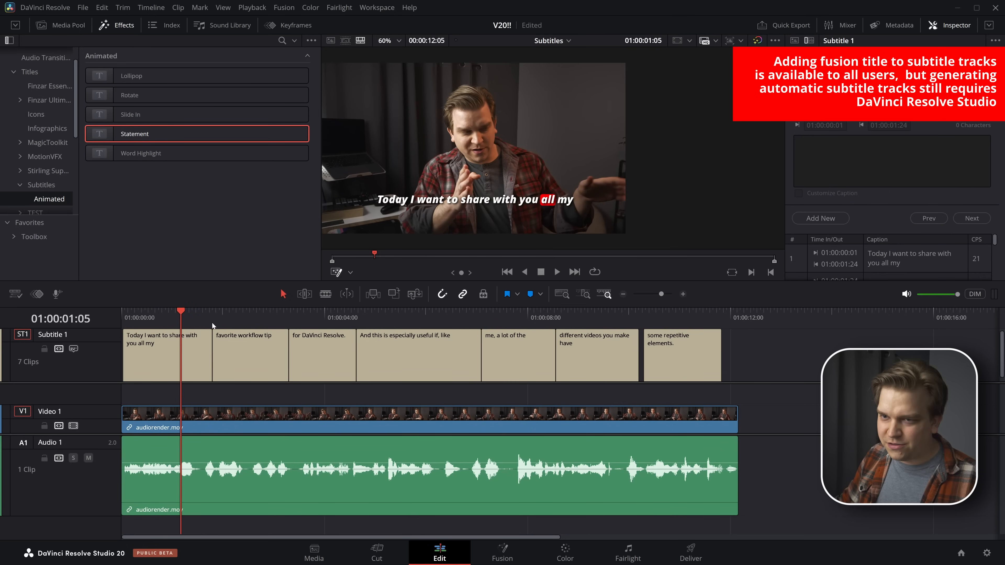
pyautogui.press('Home')
pyautogui.press('space')
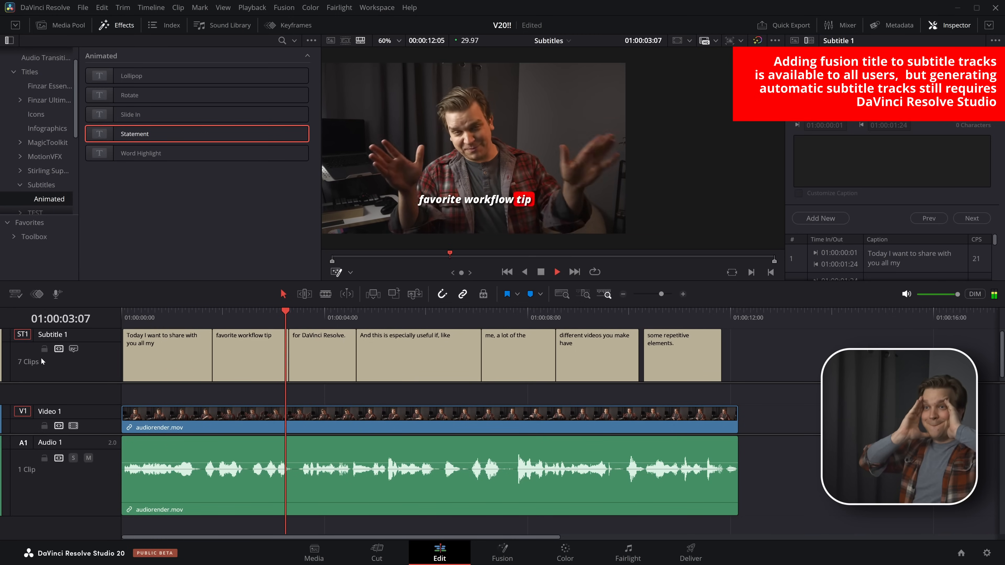
pyautogui.press('space')
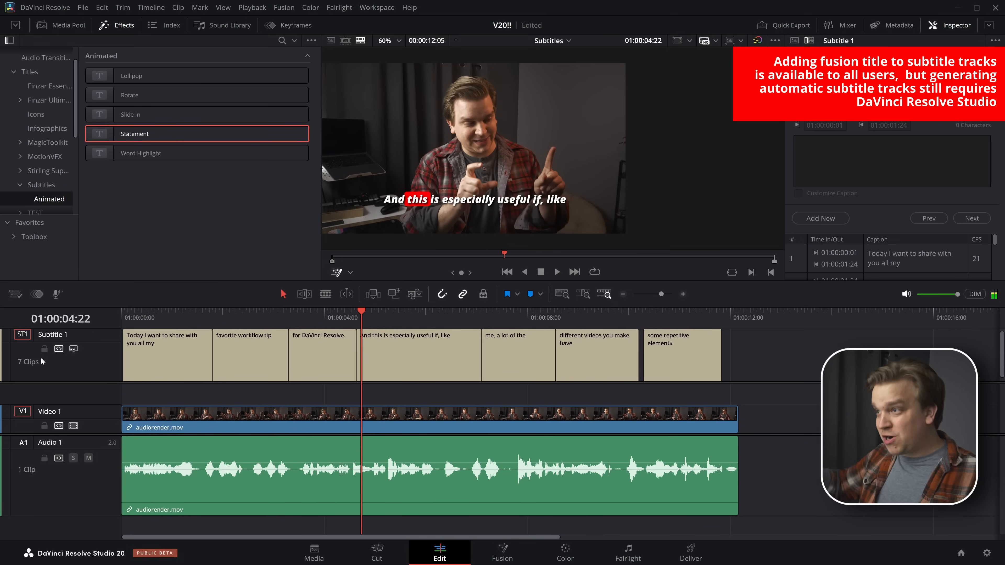
# Change the Back Color of the Subtitle 1 track's Statement title to orange, #ffaa00
pyautogui.click(908, 82)
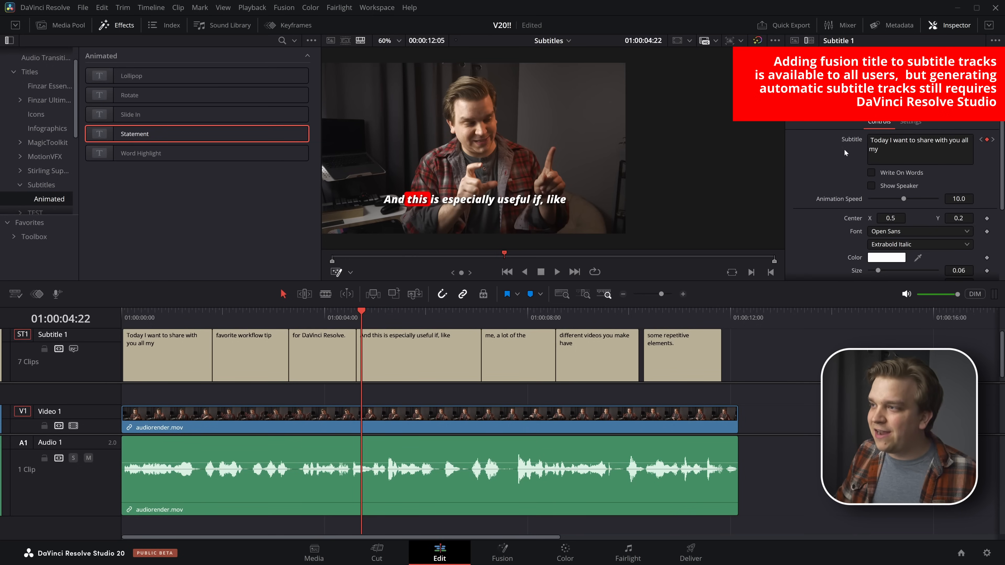
pyautogui.scroll(-4, 830, 149)
pyautogui.scroll(4, 831, 191)
pyautogui.scroll(-3, 830, 191)
pyautogui.scroll(-1, 903, 262)
pyautogui.click(890, 231)
pyautogui.moveTo(600, 189); pyautogui.dragTo(593, 187)
pyautogui.moveTo(593, 169); pyautogui.dragTo(778, 239)
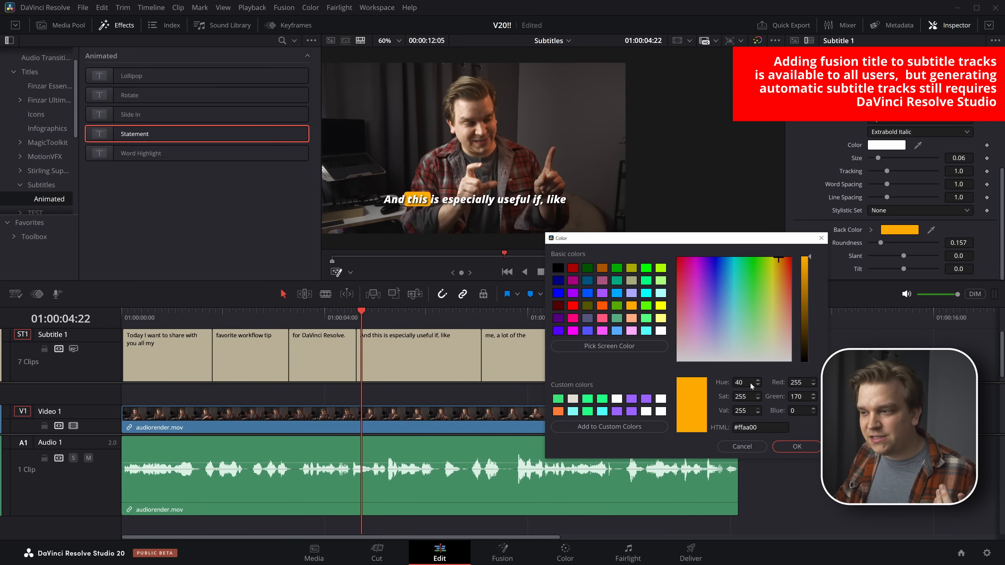
pyautogui.click(797, 446)
# Try the Write On Words option on the Statement title, play the subtitles, and turn the option off again
pyautogui.scroll(5, 850, 221)
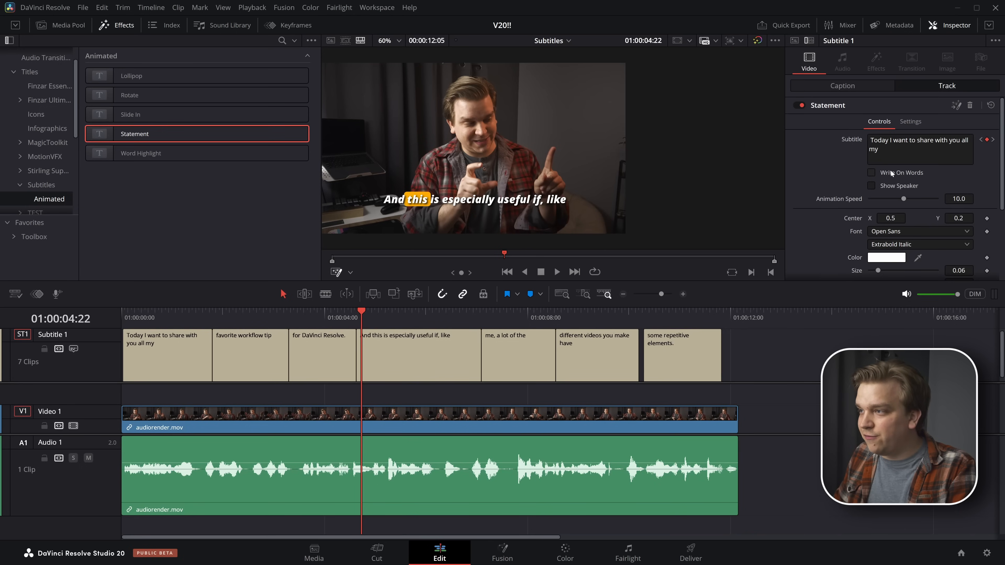
pyautogui.click(886, 172)
pyautogui.press('space')
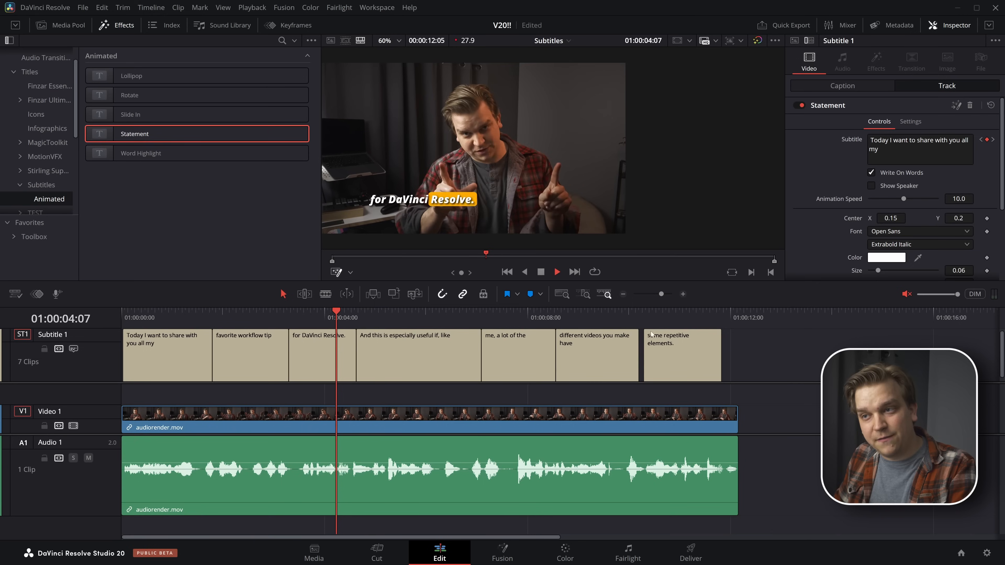
pyautogui.press('space')
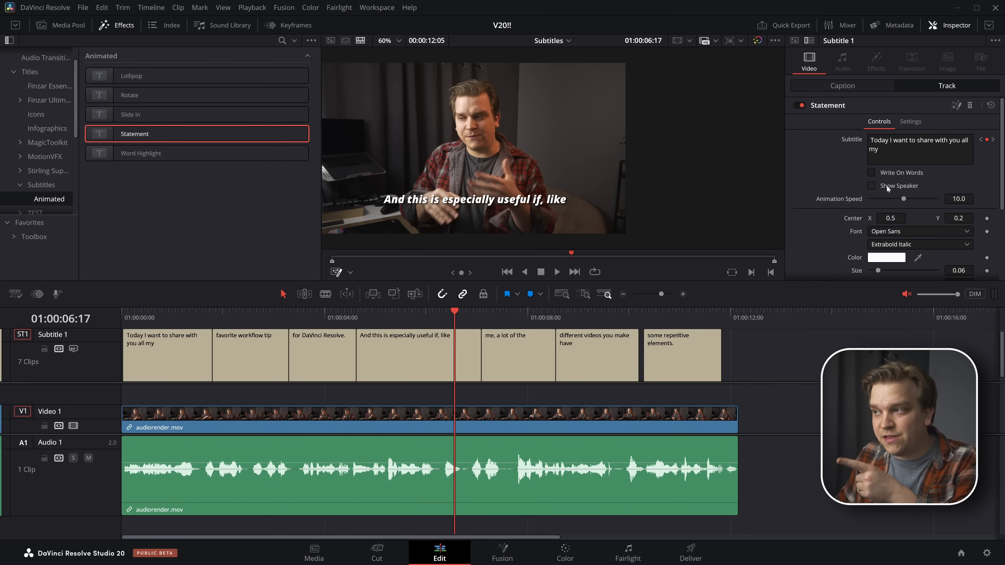
# Replace the Subtitle 1 track's title with SubtitlePro
pyautogui.scroll(-3, 801, 194)
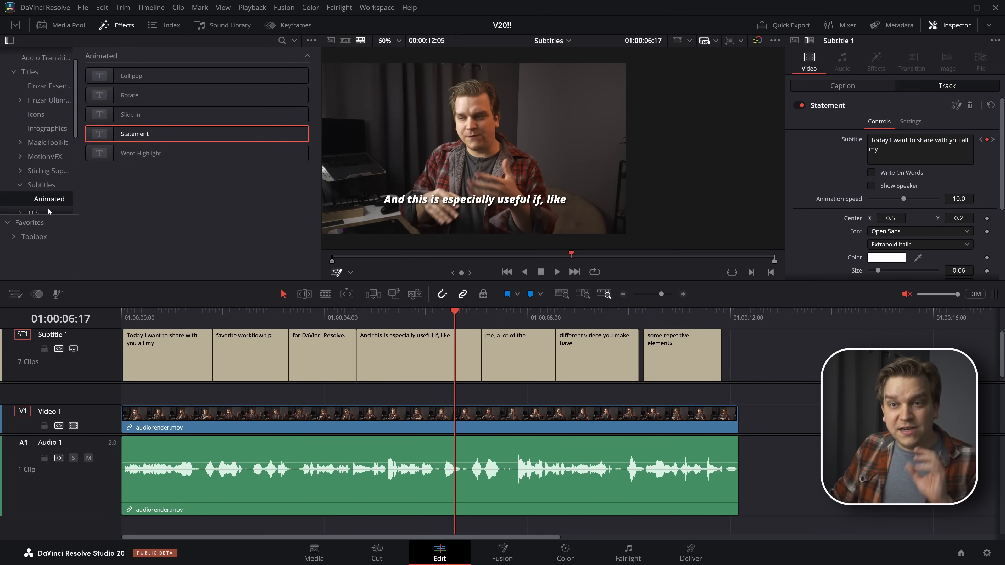
pyautogui.scroll(-1, 56, 186)
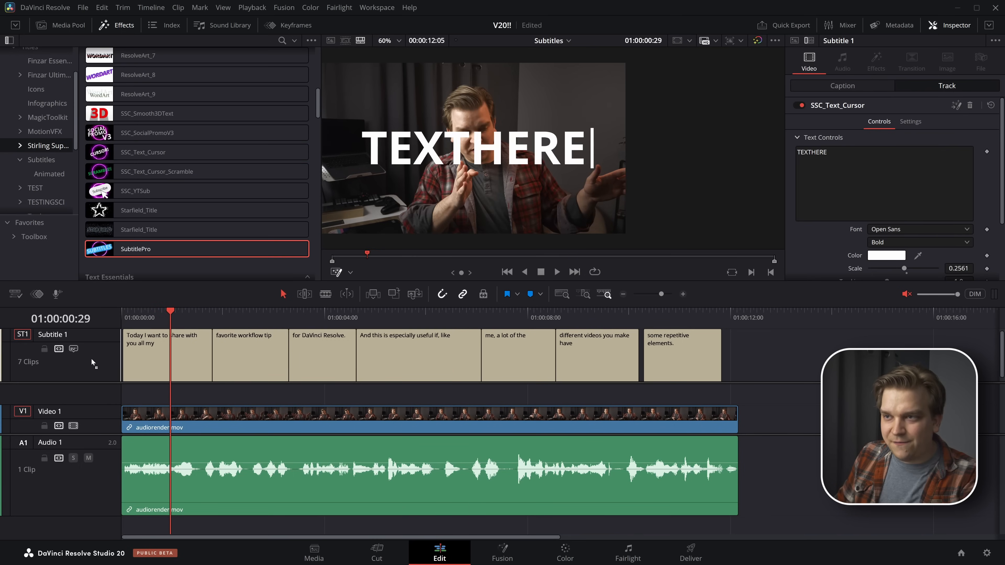
pyautogui.moveTo(89, 366); pyautogui.dragTo(89, 366)
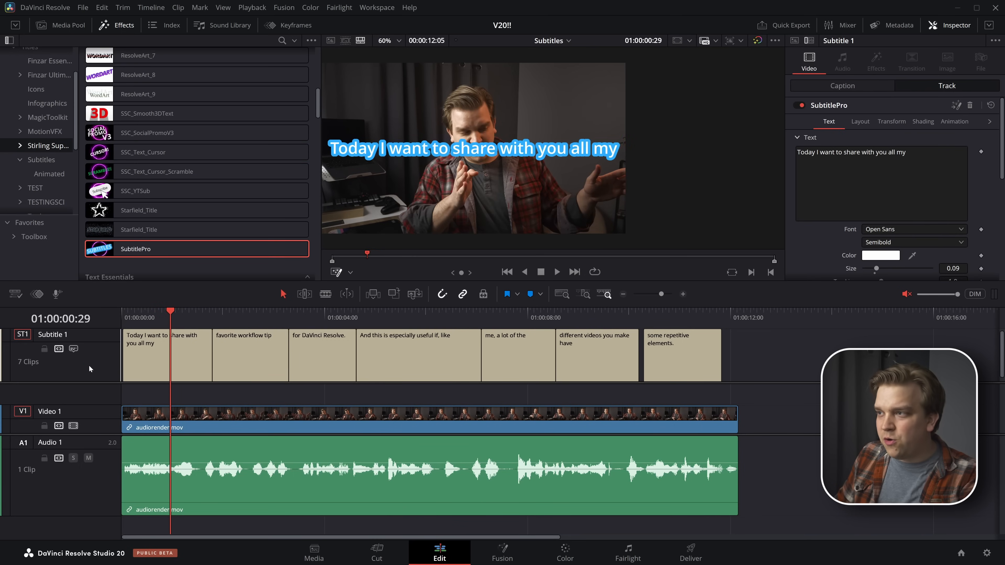
# Move the SubtitlePro text down to the lower part of the frame using its Transform settings
pyautogui.click(862, 123)
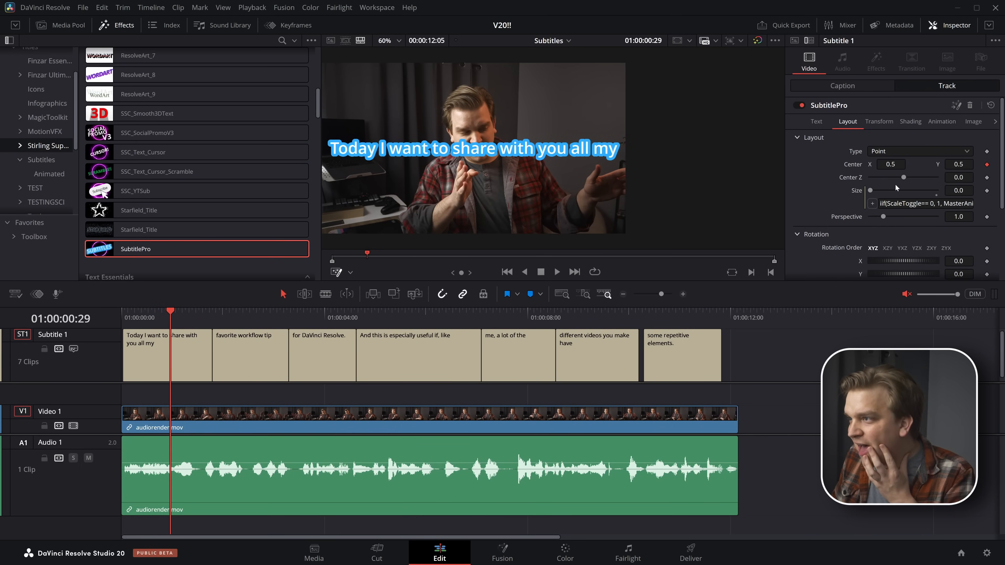
pyautogui.click(880, 121)
pyautogui.moveTo(958, 178); pyautogui.dragTo(900, 158)
# Play SubtitlePro's animation from the start, disable ScaleToggle in favour of SlideToggle, and replay the subtitles
pyautogui.click(944, 126)
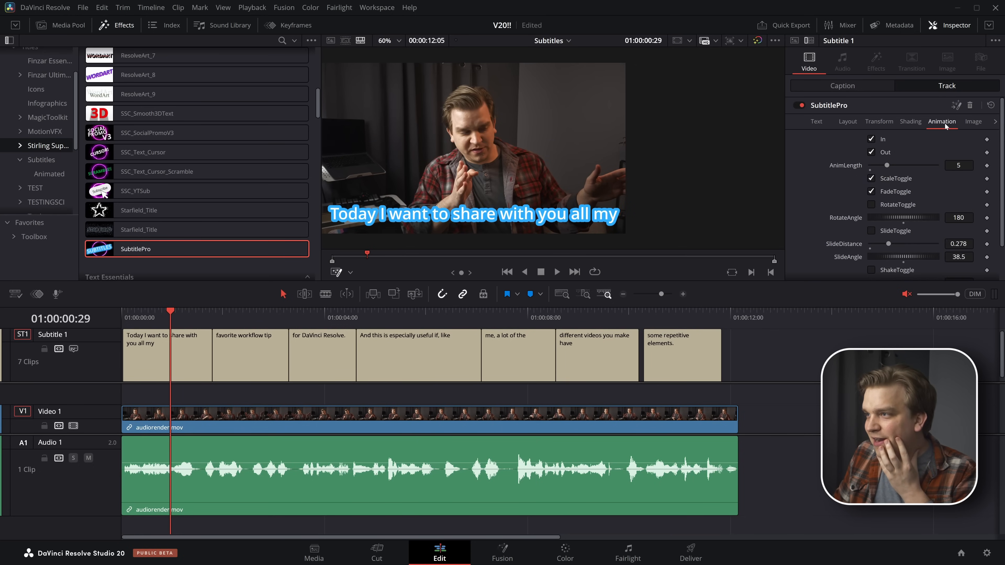
pyautogui.press('Home')
pyautogui.press('space')
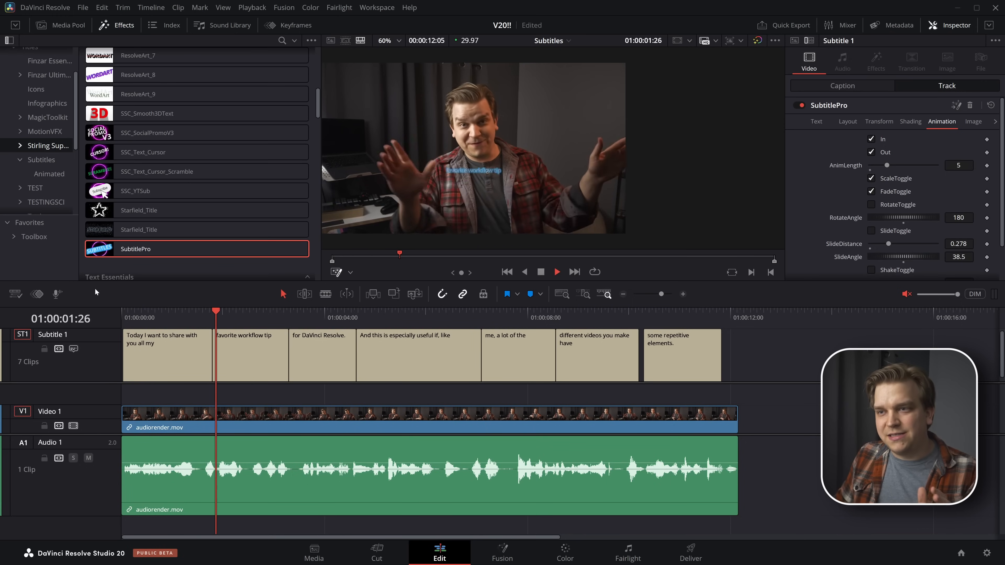
pyautogui.press('space')
pyautogui.press('Home')
pyautogui.press('space')
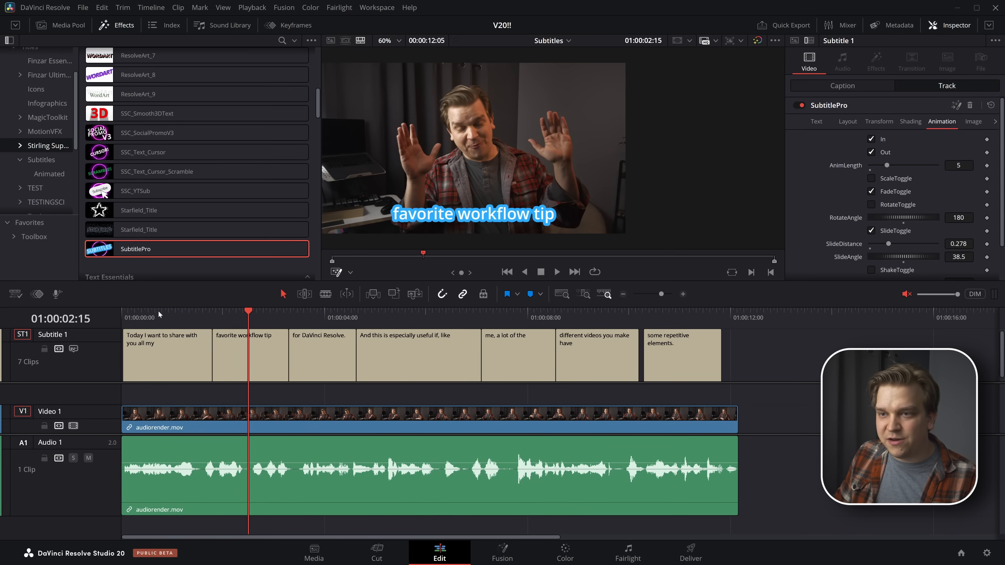
# Play the subtitles from the start while enabling ScaleToggle and ShakeToggle and disabling FadeToggle on SubtitlePro
pyautogui.press('Home')
pyautogui.press('space')
pyautogui.scroll(-1, 874, 221)
pyautogui.click(872, 231)
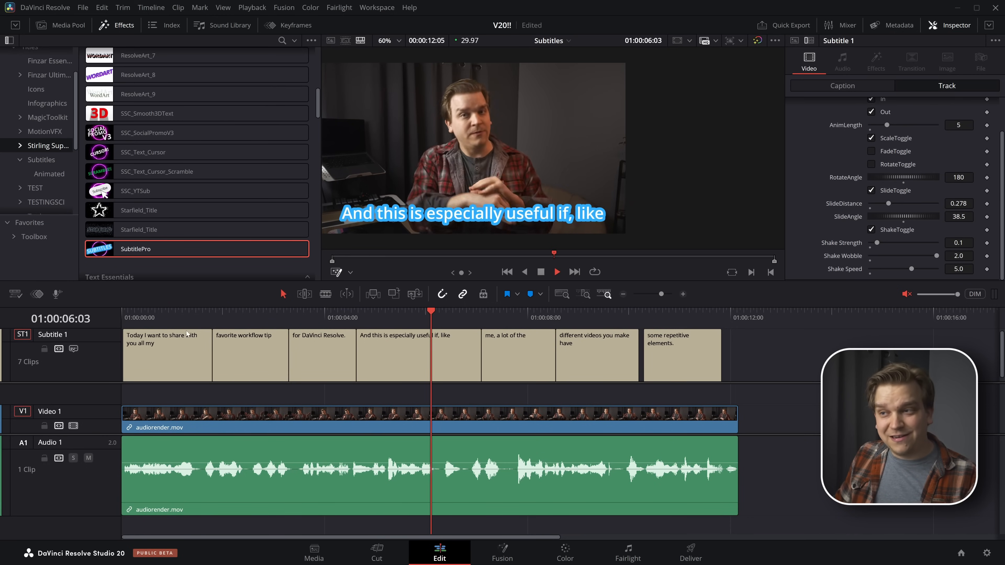
# Disable SubtitlePro's ScaleToggle and SlideToggle so only ShakeToggle animates the text, and replay the first subtitle
pyautogui.scroll(2, 902, 212)
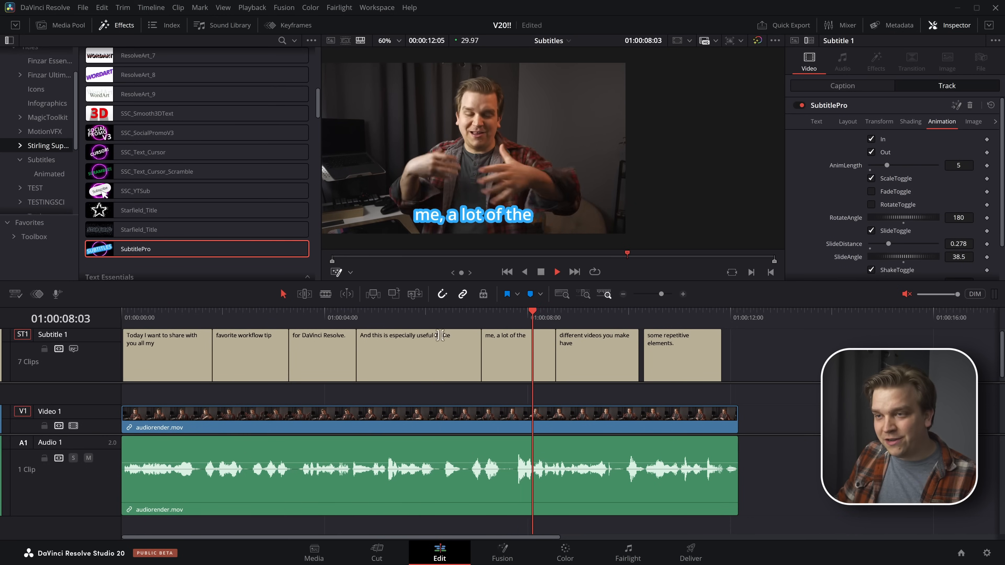
pyautogui.press('space')
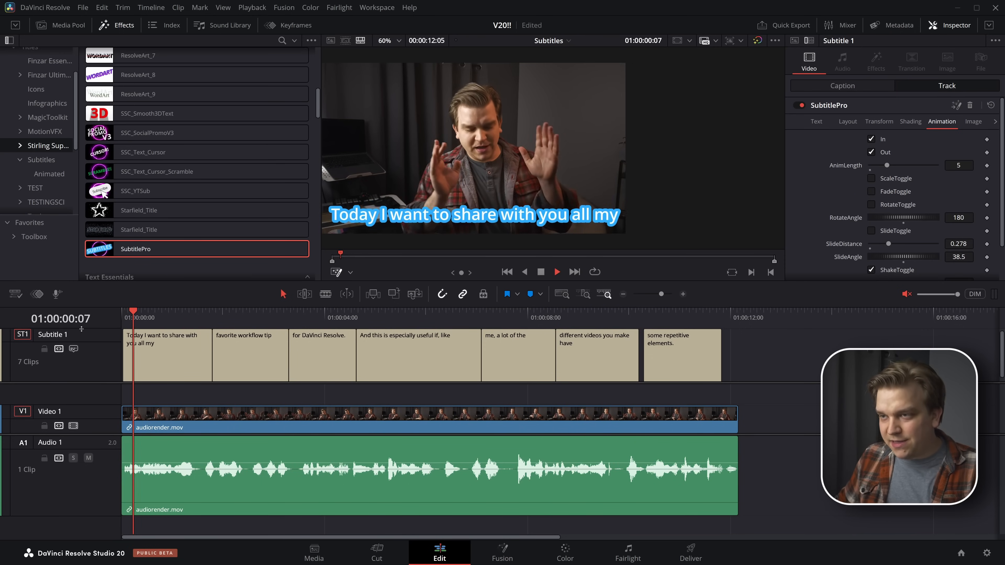
pyautogui.press('space')
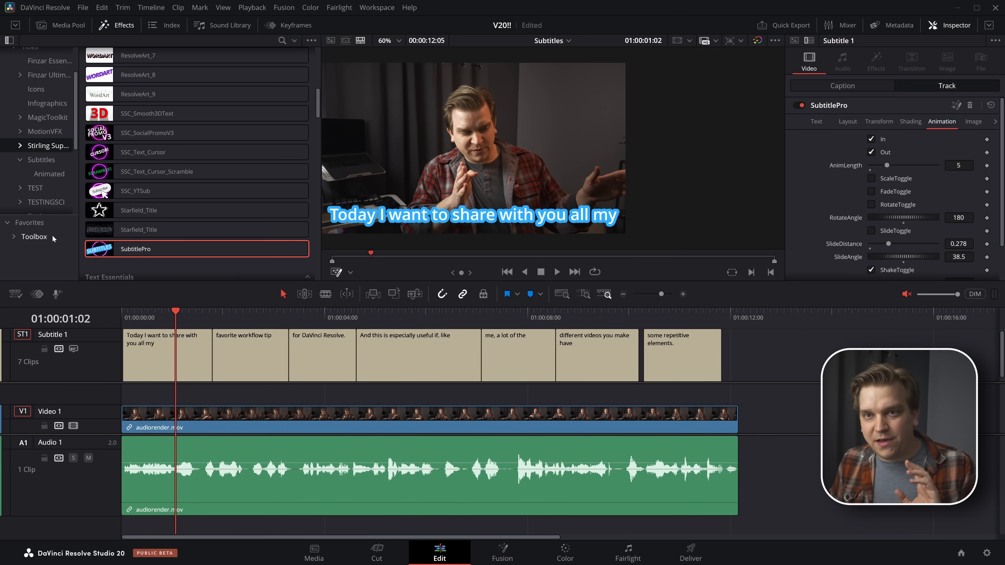
# Replace the Subtitle 1 track's title with the animated Word Highlight title and preview it
pyautogui.click(42, 173)
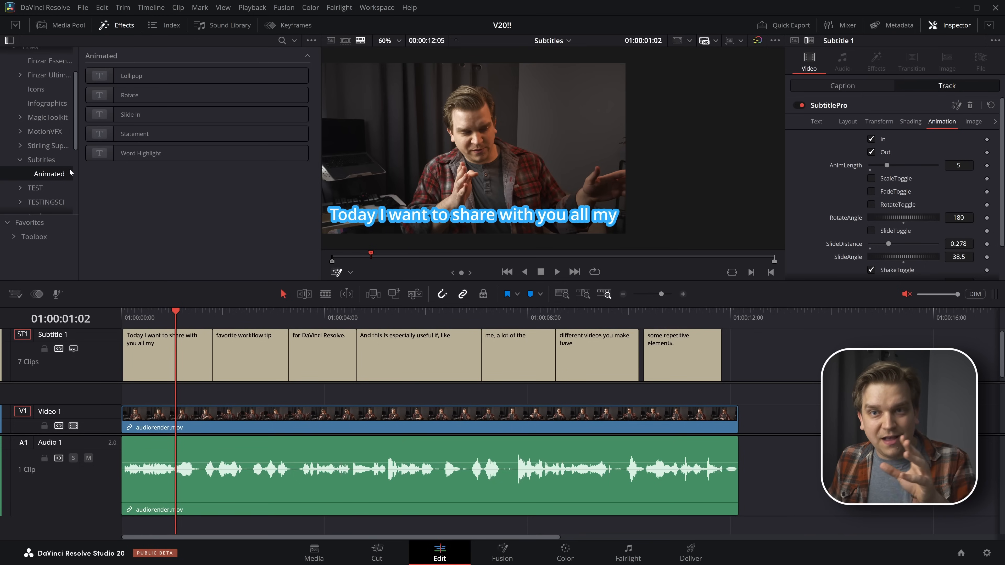
pyautogui.moveTo(125, 138); pyautogui.dragTo(90, 307)
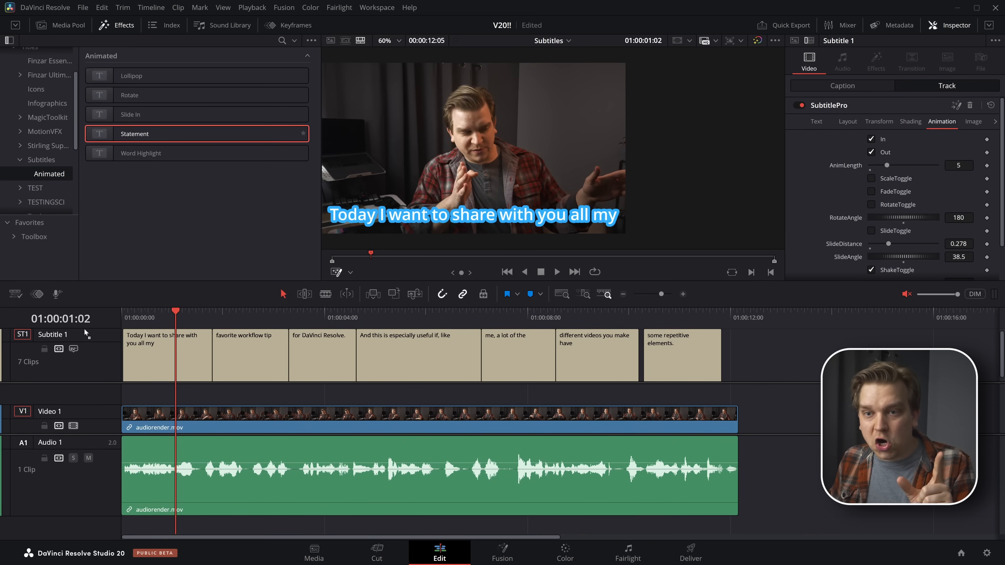
pyautogui.moveTo(93, 356); pyautogui.dragTo(94, 362)
pyautogui.press('space')
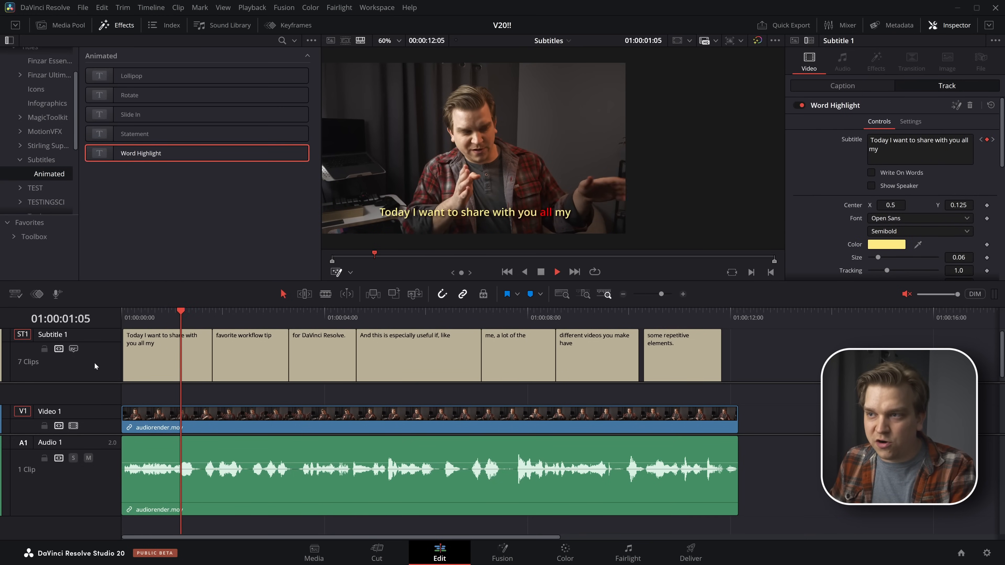
pyautogui.press('space')
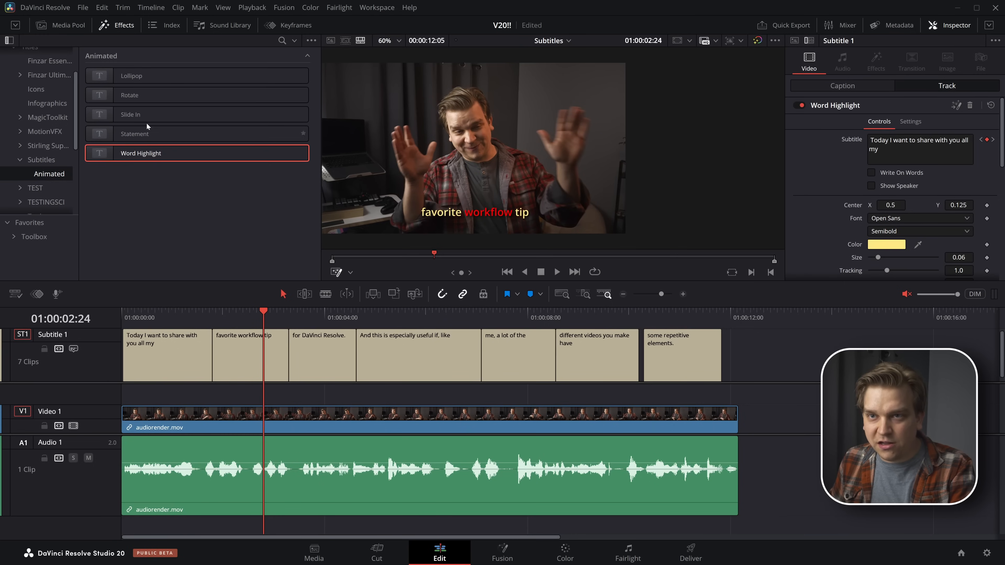
# Try the animated Slide In and Rotate titles on the Subtitle 1 track, previewing each one
pyautogui.moveTo(91, 353); pyautogui.dragTo(91, 370)
pyautogui.press('space')
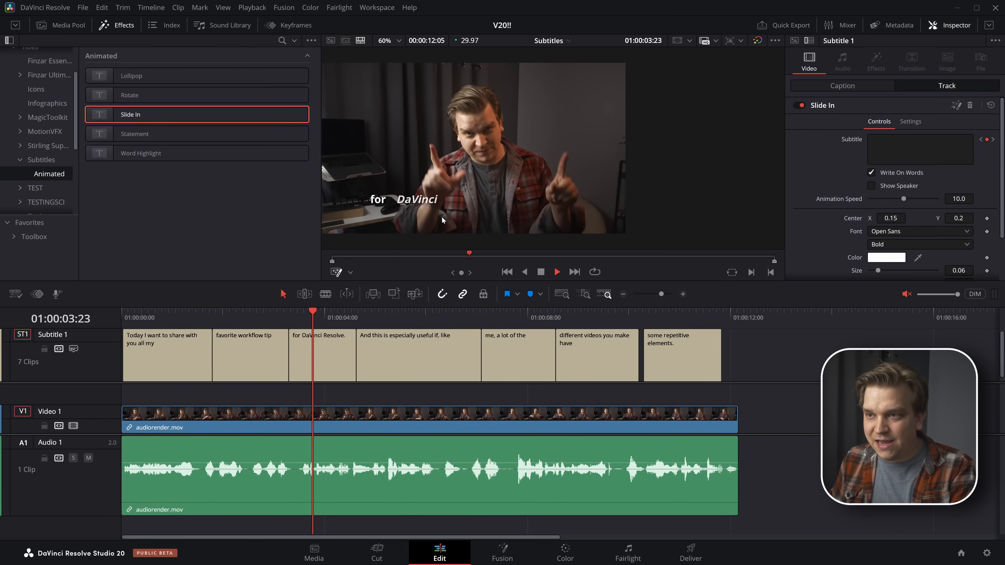
pyautogui.moveTo(131, 95); pyautogui.dragTo(106, 313)
pyautogui.press('space')
pyautogui.moveTo(89, 380); pyautogui.dragTo(89, 380)
pyautogui.press('space')
# Apply the animated Lollipop title to the Subtitle 1 track and play the remaining subtitles
pyautogui.press('space')
pyautogui.moveTo(130, 75); pyautogui.dragTo(97, 358)
pyautogui.press('space')
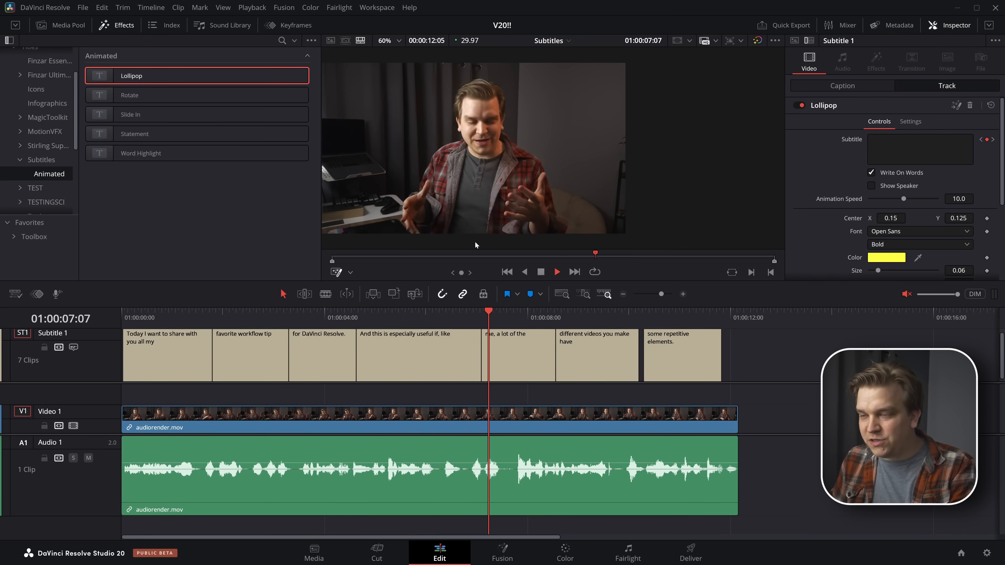
pyautogui.press('space')
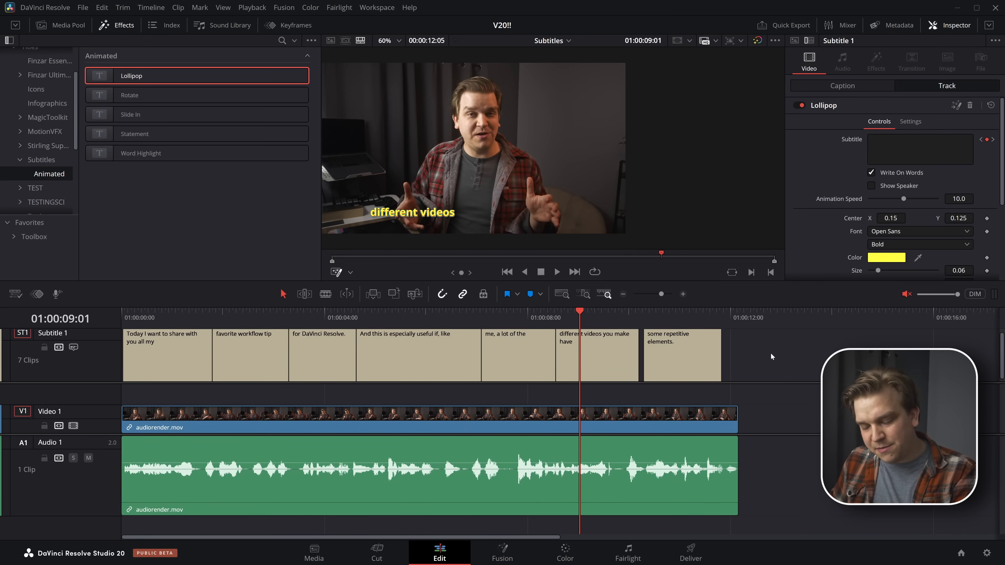
pyautogui.press('space')
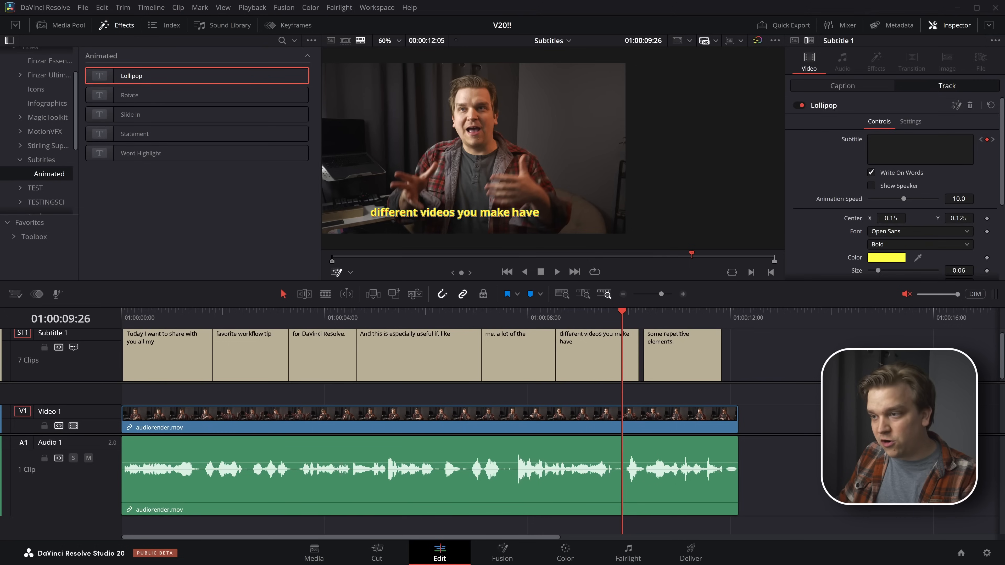
pyautogui.press('space')
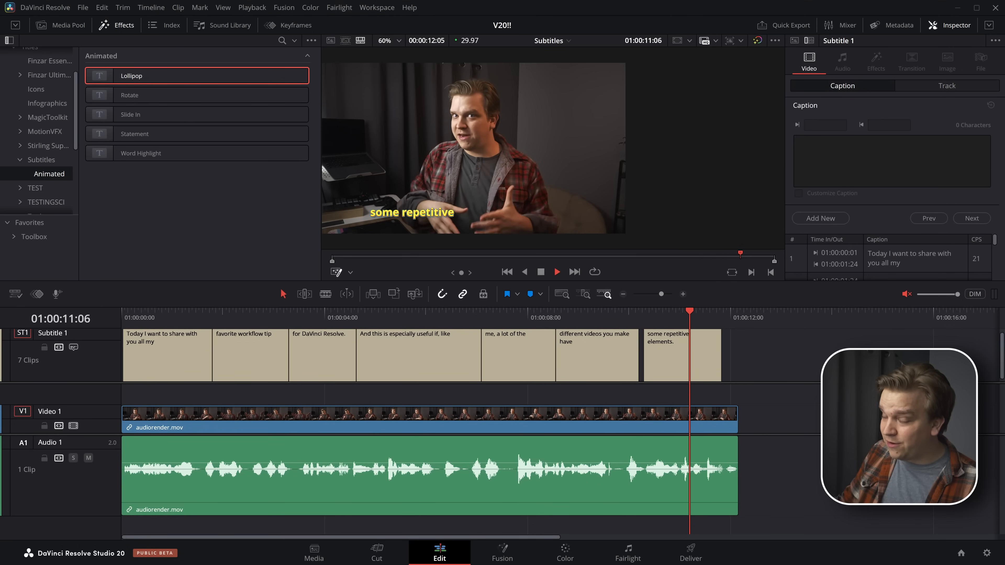
pyautogui.press('space')
pyautogui.click(155, 312)
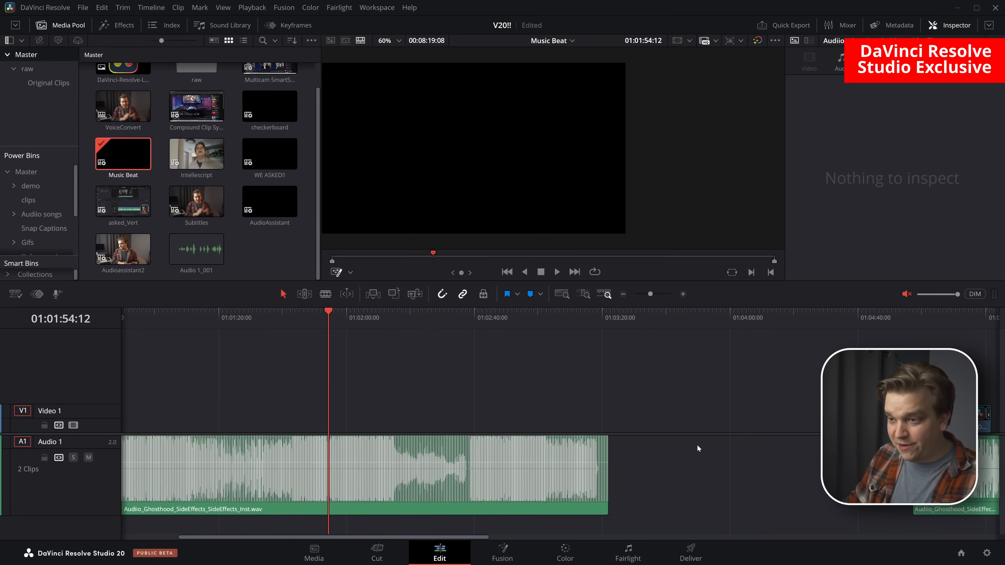
# Enable Show Music Beats on the second music clip in the Music Beat timeline
pyautogui.hscroll(10, 346, 416)
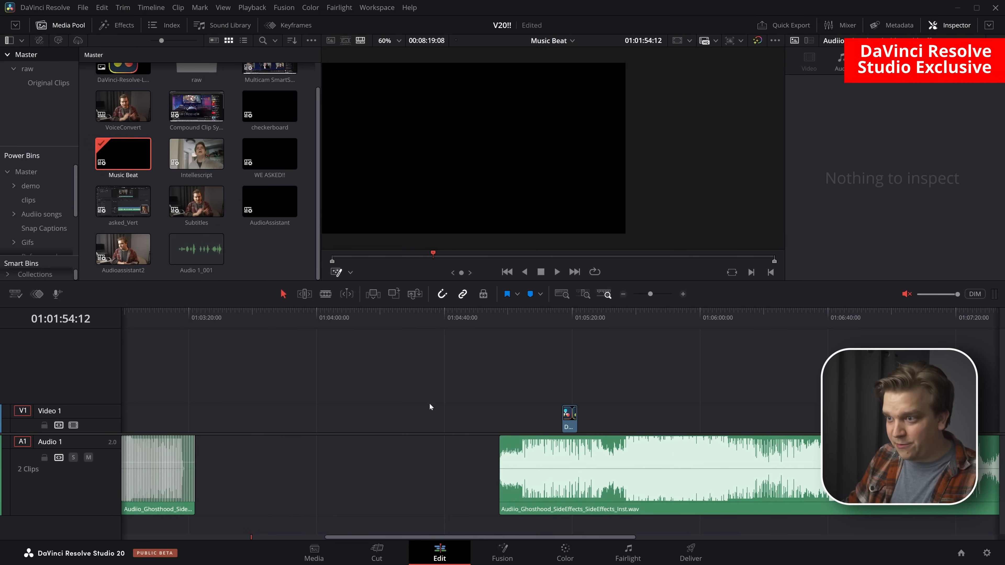
pyautogui.hscroll(3, 540, 362)
pyautogui.scroll(3, 578, 429)
pyautogui.scroll(-4, 579, 428)
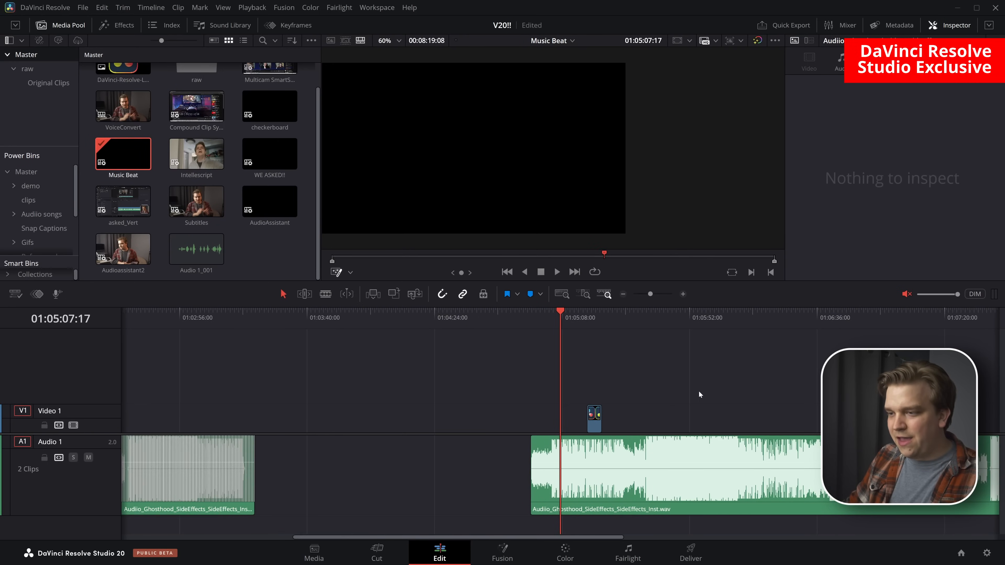
pyautogui.hscroll(5, 488, 367)
pyautogui.rightClick(451, 492)
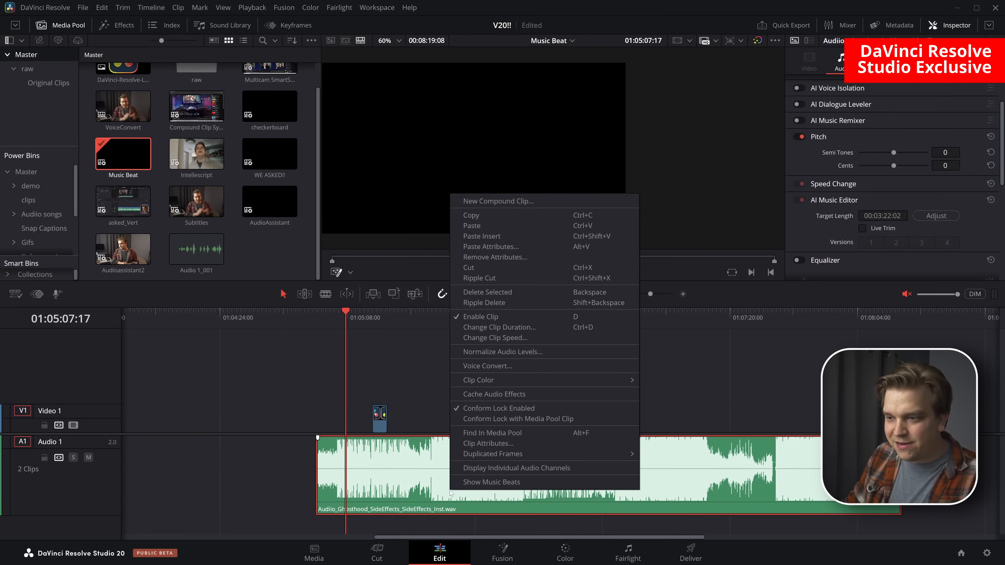
pyautogui.click(506, 482)
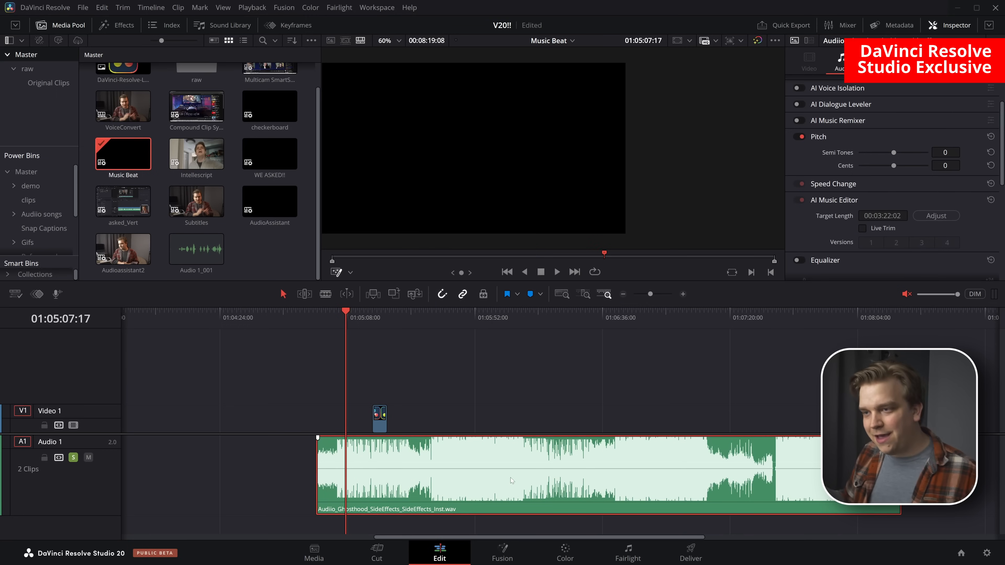
# Cut the DaVinci-Resolve-Logo-Square.tif clip into five short clips, each starting on every second music beat
pyautogui.scroll(4, 506, 478)
pyautogui.scroll(3, 505, 478)
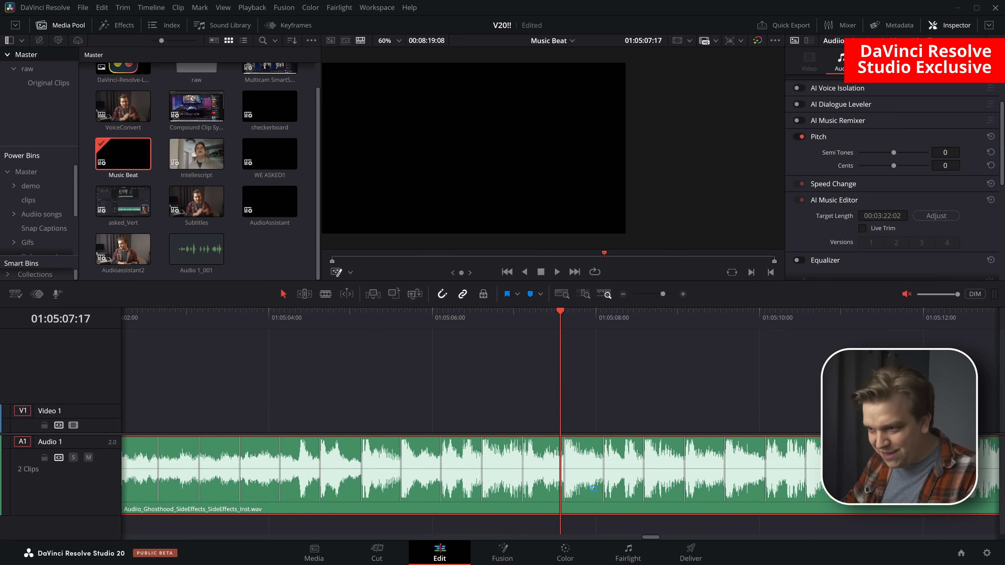
pyautogui.hscroll(5, 697, 383)
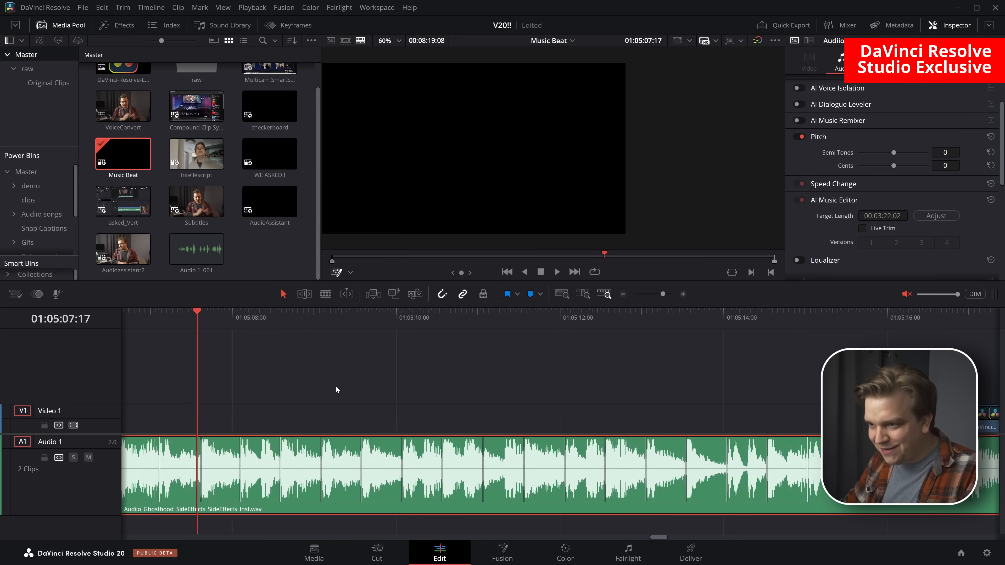
pyautogui.moveTo(521, 422); pyautogui.dragTo(542, 417)
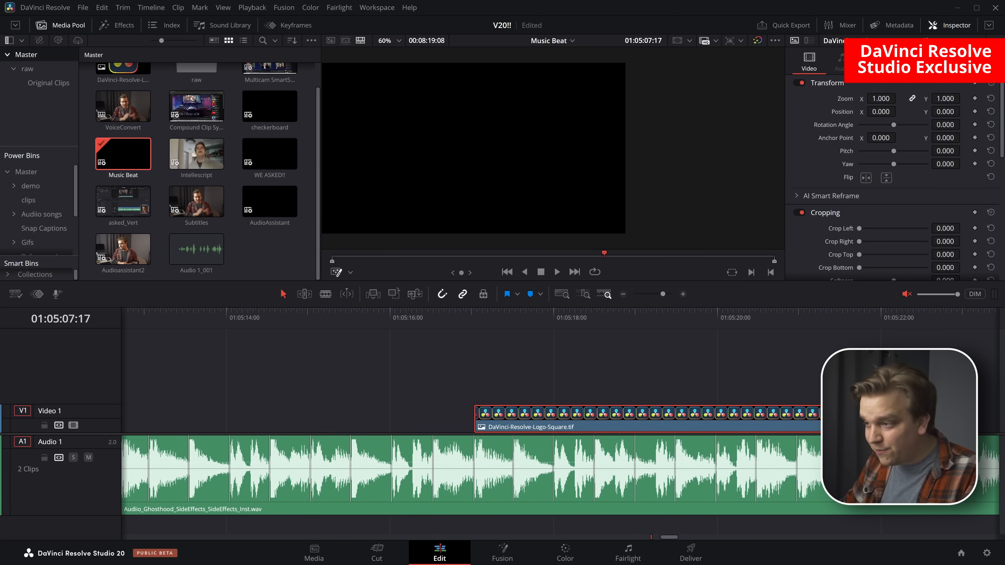
pyautogui.moveTo(880, 419); pyautogui.dragTo(654, 426)
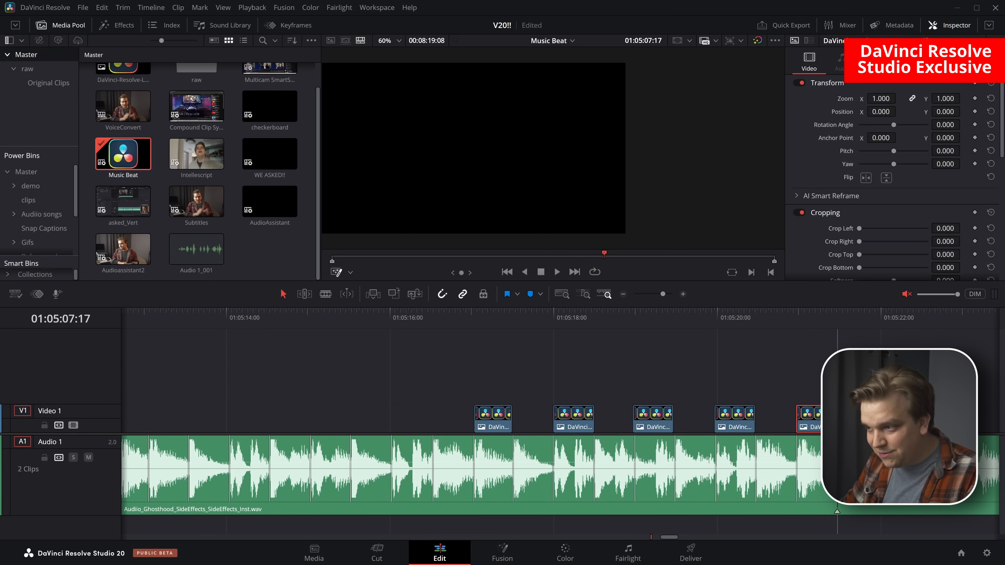
# Play the timeline from just before the first logo clip to check the logos against the beats
pyautogui.click(416, 313)
pyautogui.press('space')
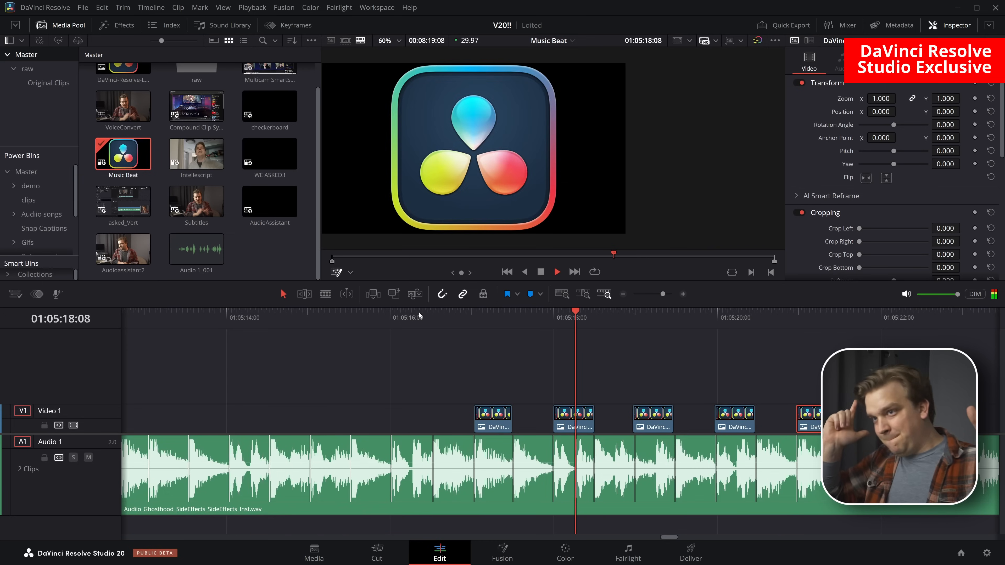
pyautogui.press('space')
# Turn Show Music Beats off and back on for the music clip, and clear the selection
pyautogui.rightClick(608, 498)
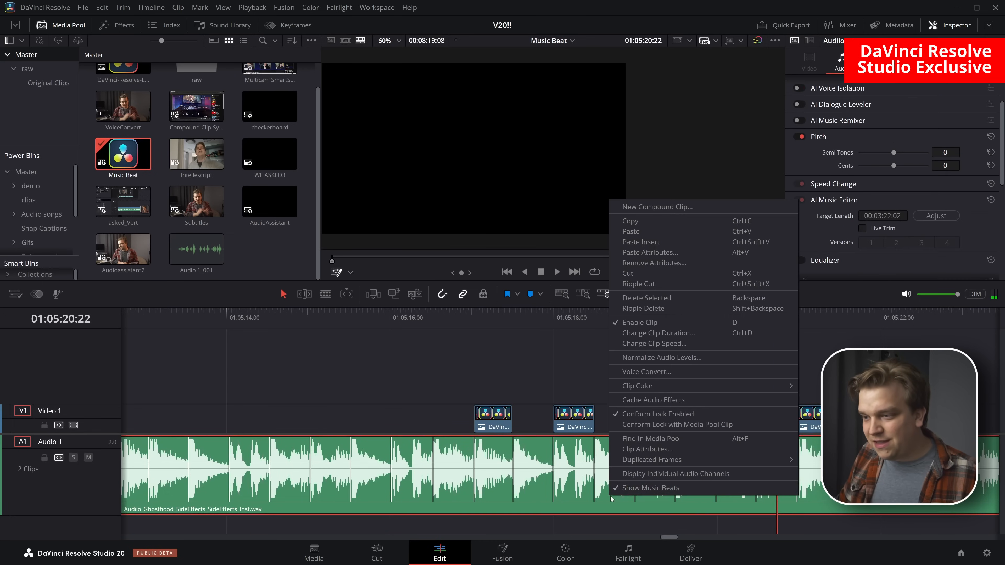
pyautogui.click(644, 487)
pyautogui.rightClick(614, 492)
pyautogui.click(640, 485)
pyautogui.click(614, 379)
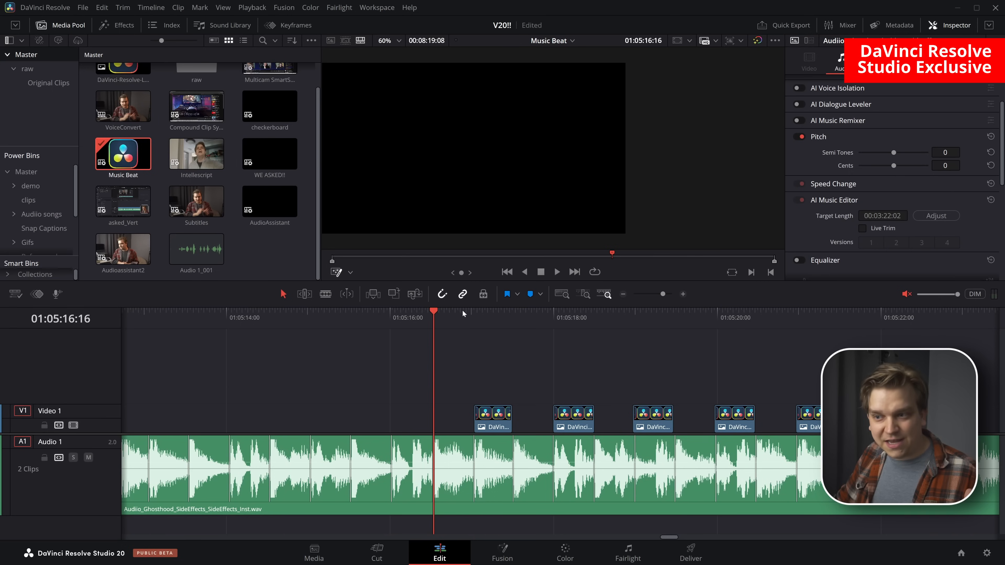
# Scrub the playhead across the music clip to examine how it follows the beat markers
pyautogui.moveTo(423, 325); pyautogui.dragTo(292, 354)
pyautogui.press('b')
pyautogui.scroll(-8, 441, 411)
pyautogui.moveTo(681, 334); pyautogui.dragTo(678, 341)
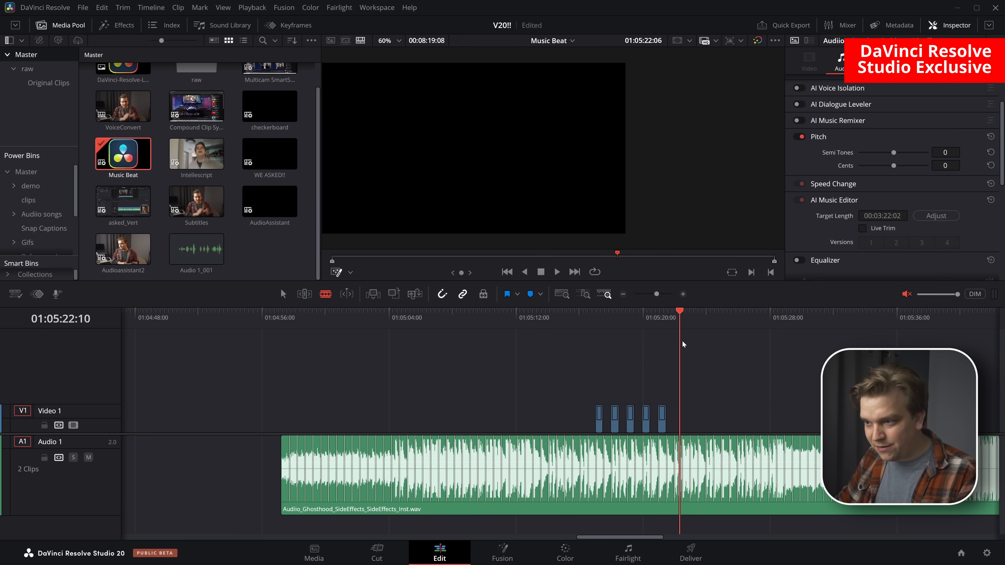
pyautogui.moveTo(605, 325); pyautogui.dragTo(549, 324)
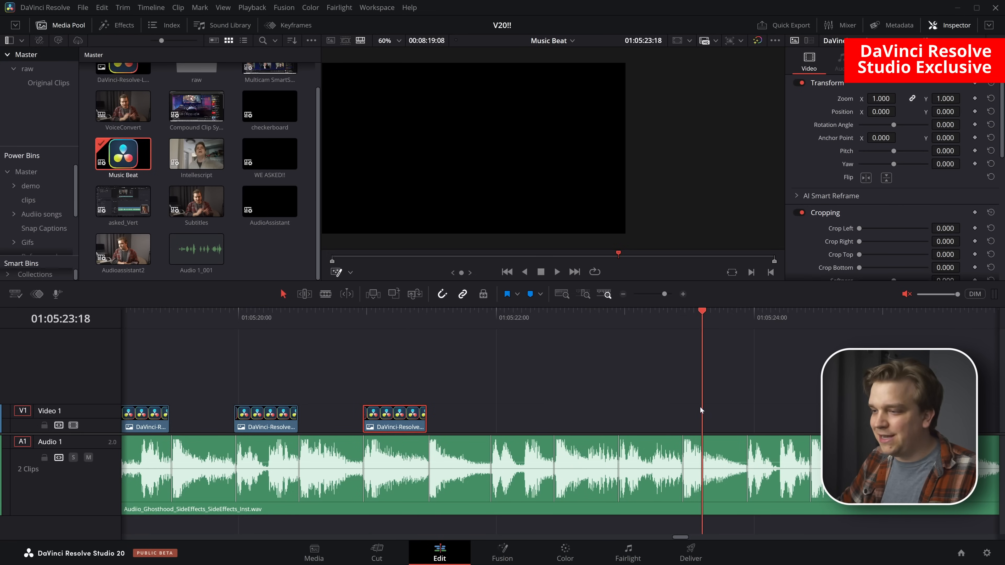
# Review the last logo clip's video settings down to AI Super Scale
pyautogui.scroll(-5, 672, 411)
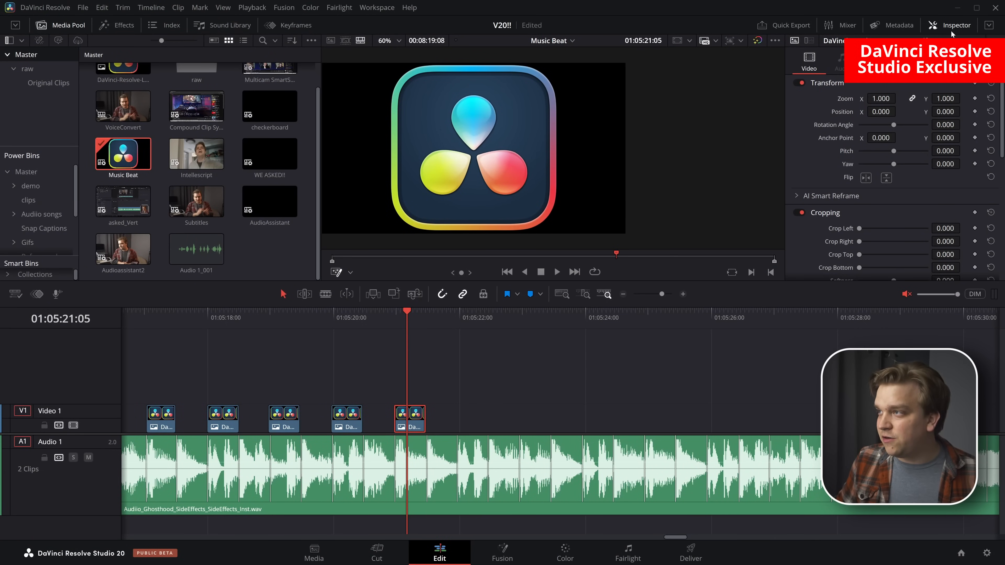
pyautogui.scroll(-10, 825, 274)
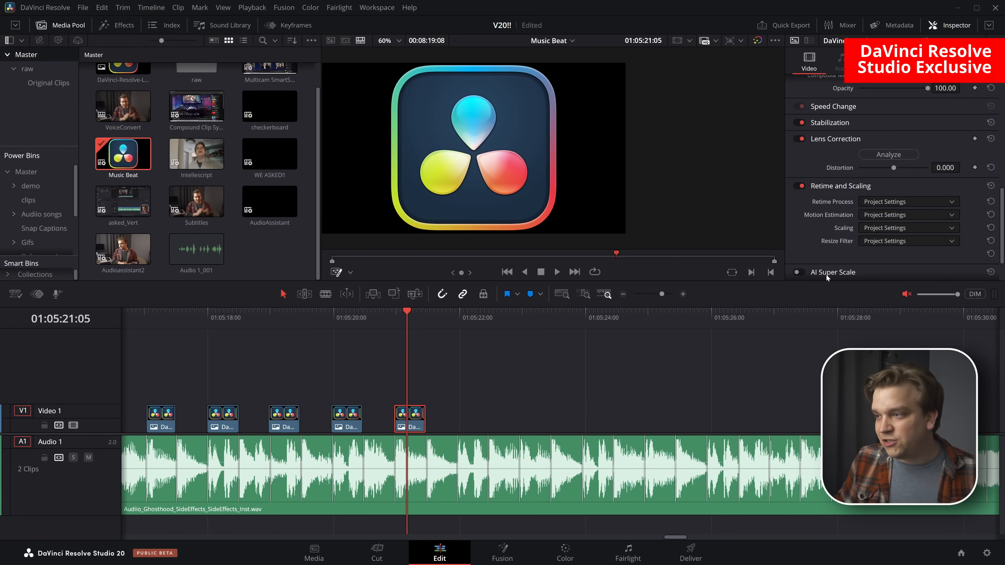
pyautogui.scroll(-2, 828, 273)
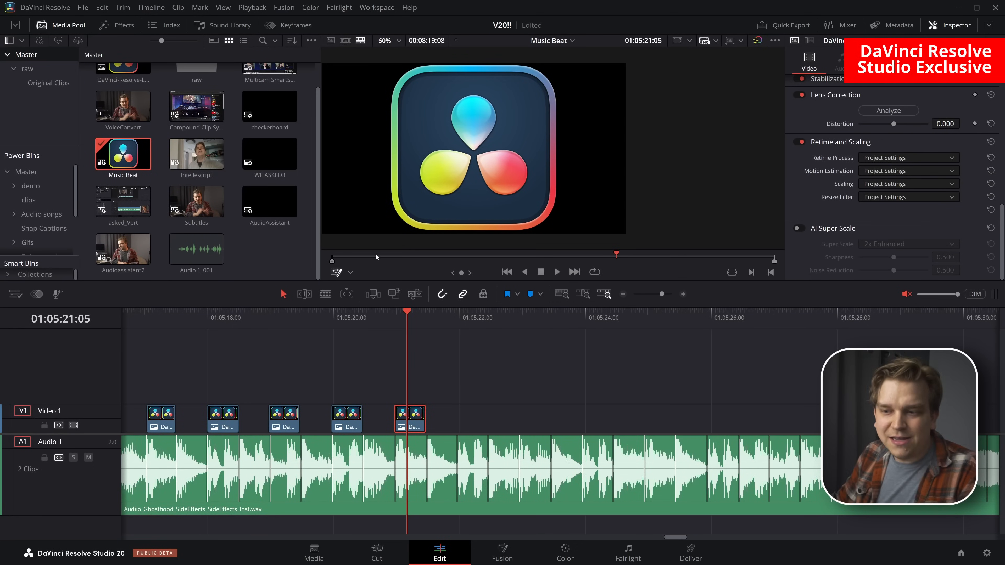
# Place P1012525.MP4 and P1012527.MP4 from the raw bin after the music clip and trim them at their shared cut
pyautogui.scroll(-6, 531, 427)
pyautogui.scroll(2, 244, 187)
pyautogui.doubleClick(194, 89)
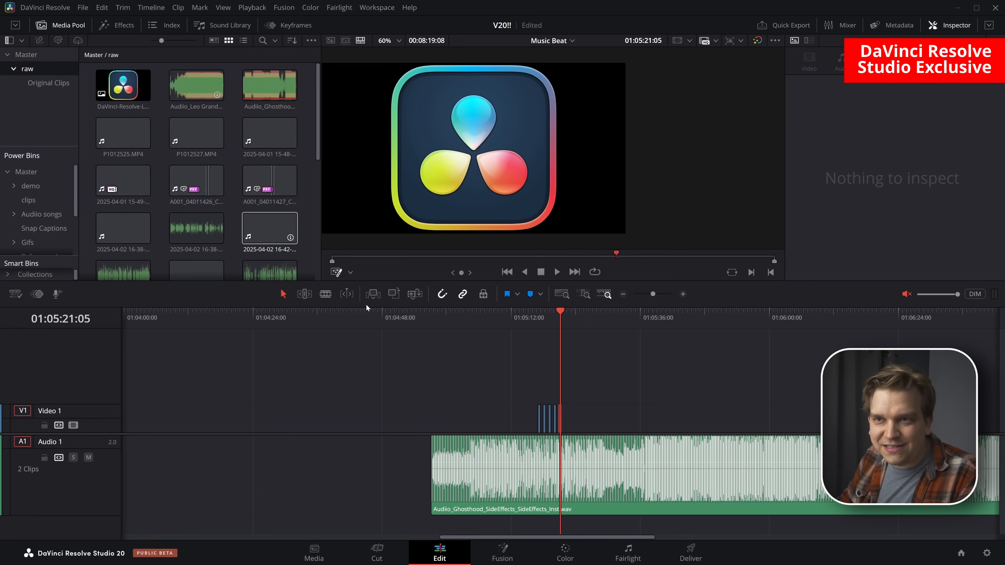
pyautogui.scroll(-3, 601, 385)
pyautogui.moveTo(709, 398); pyautogui.dragTo(329, 380)
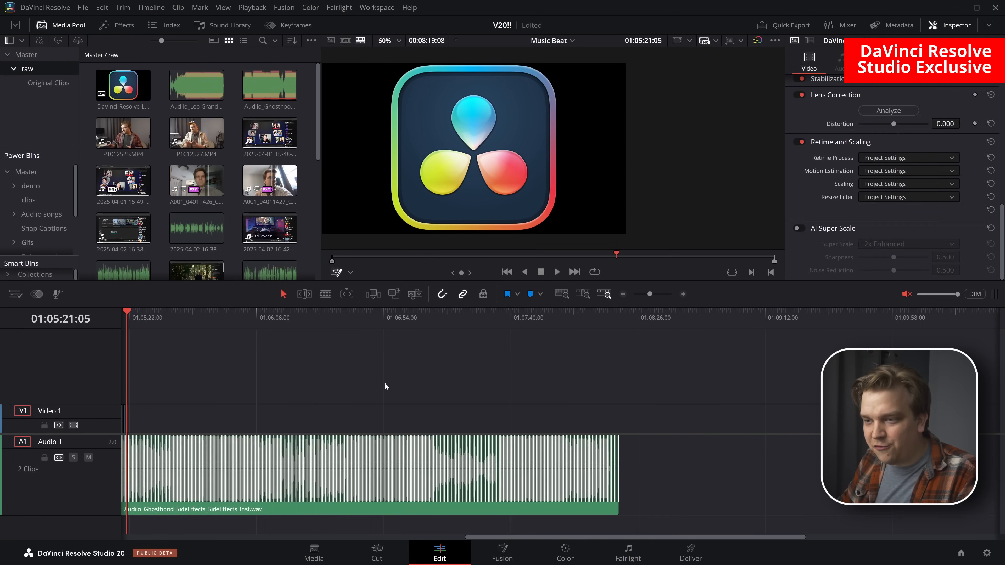
pyautogui.moveTo(142, 137); pyautogui.dragTo(657, 417)
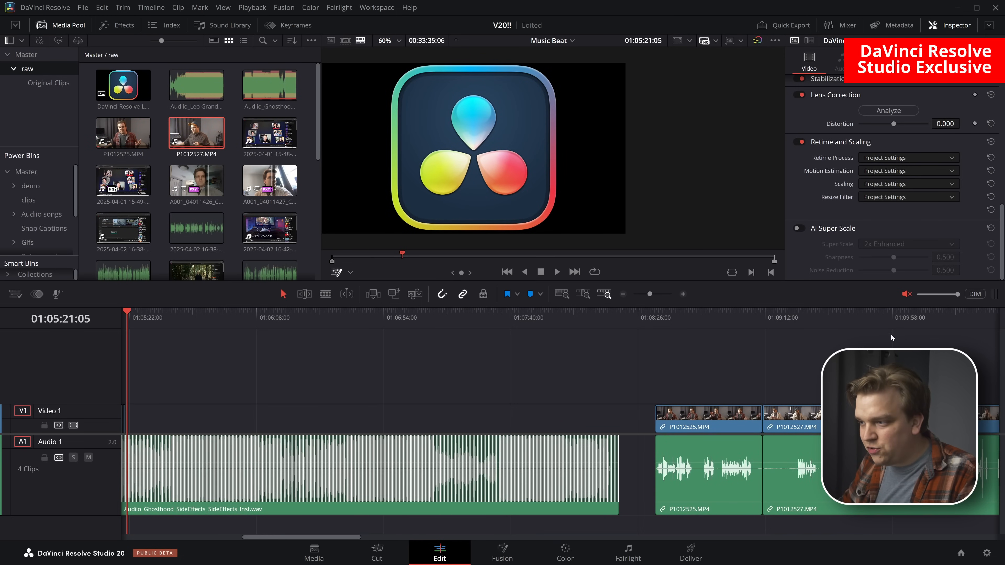
pyautogui.click(918, 325)
pyautogui.moveTo(930, 431); pyautogui.dragTo(762, 431)
# Search the video transitions for "smoo" and apply Smooth Cut between P1012525.MP4 and P1012527.MP4
pyautogui.click(121, 27)
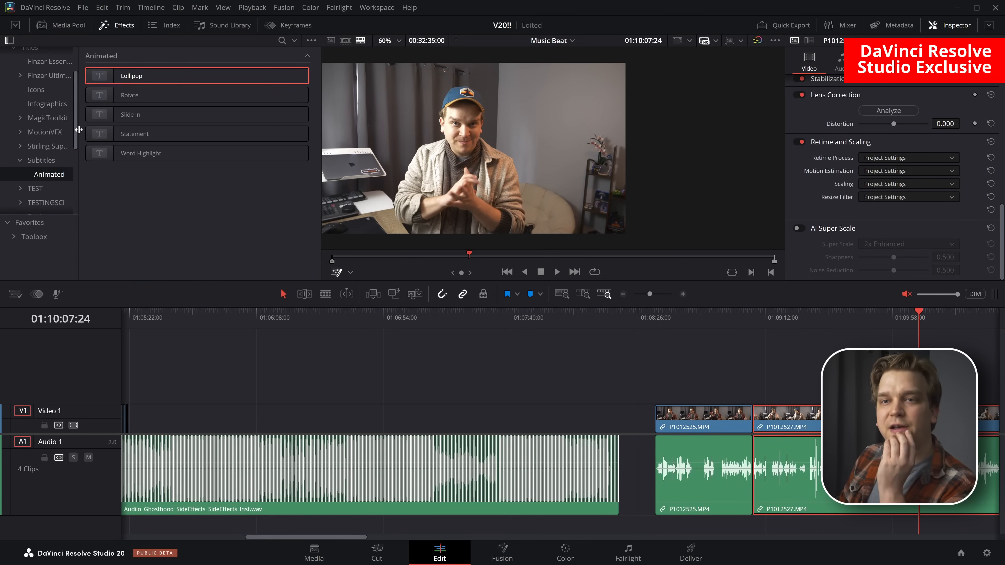
pyautogui.scroll(3, 31, 114)
pyautogui.click(43, 68)
pyautogui.click(283, 41)
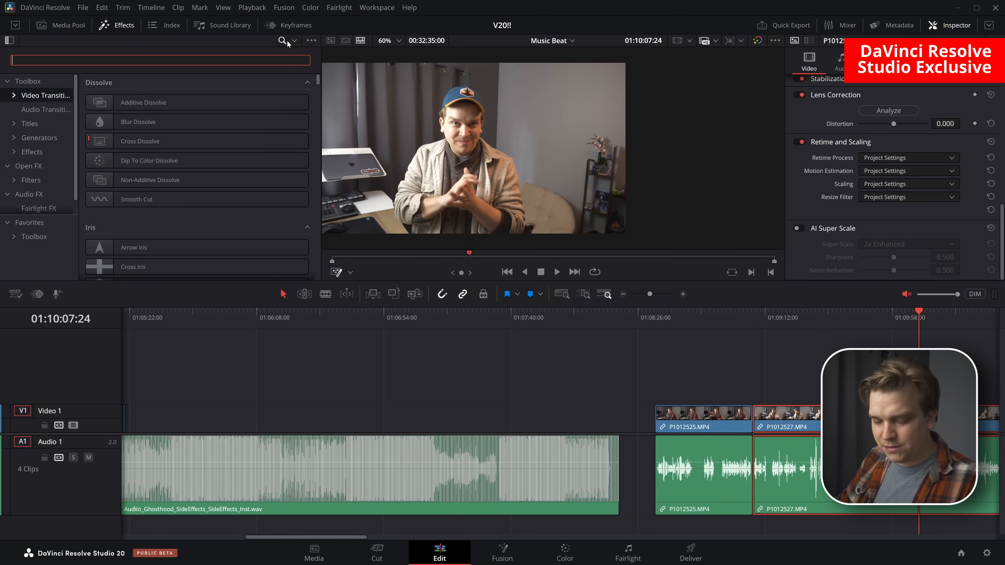
pyautogui.write('smoo')
pyautogui.click(136, 102)
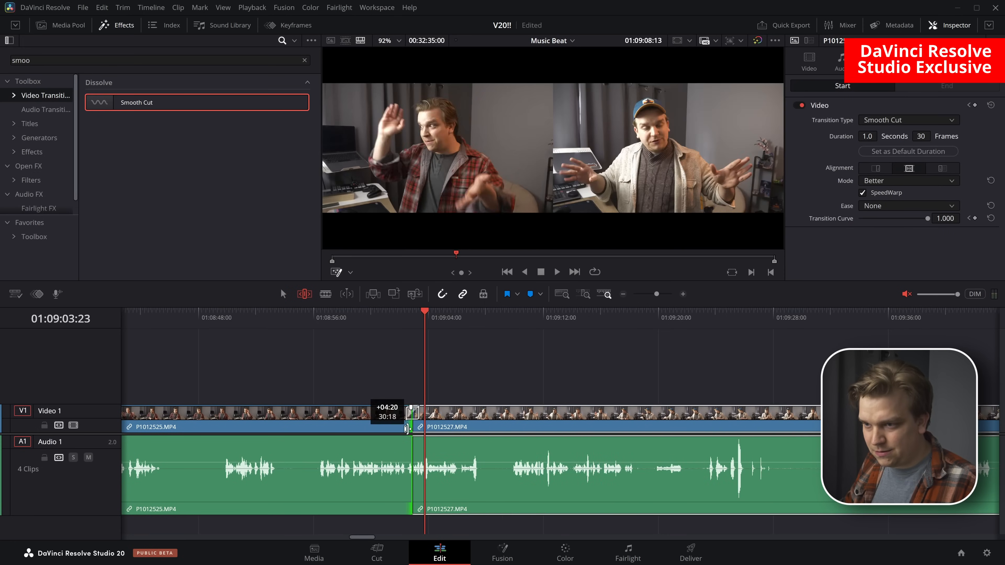
# Play through the Smooth Cut transition between the two clips and examine it up close
pyautogui.click(404, 322)
pyautogui.press('space')
pyautogui.press('space')
pyautogui.press('a')
pyautogui.scroll(3, 455, 359)
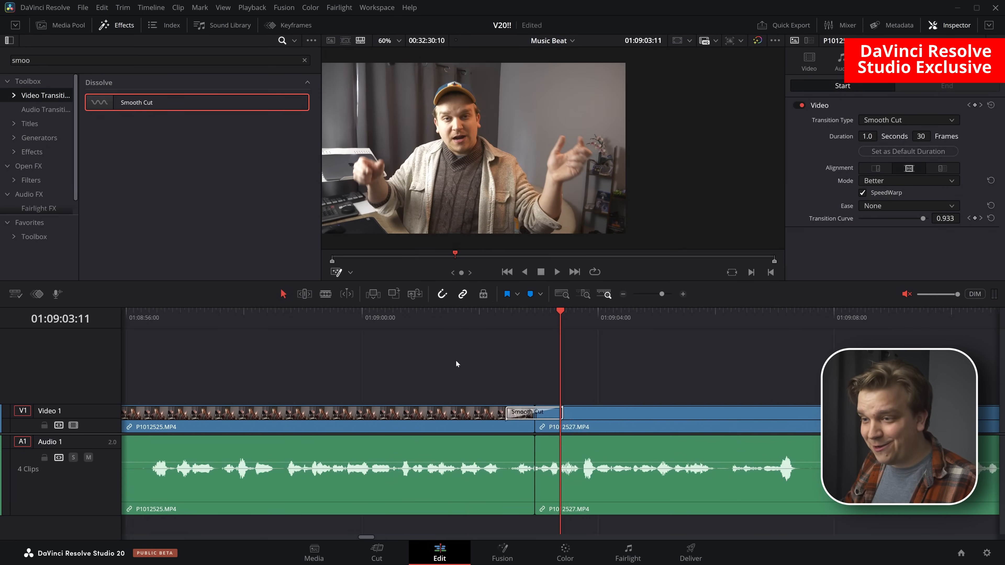
# Compare playback of the Smooth Cut between P1012525.MP4 and P1012527.MP4 with SpeedWarp disabled and enabled
pyautogui.click(490, 416)
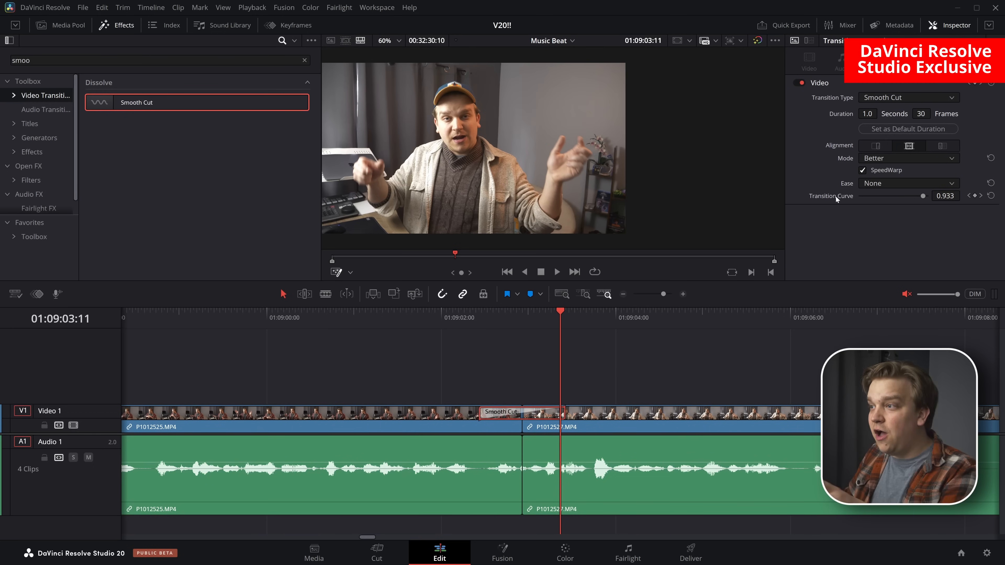
pyautogui.click(862, 170)
pyautogui.press('space')
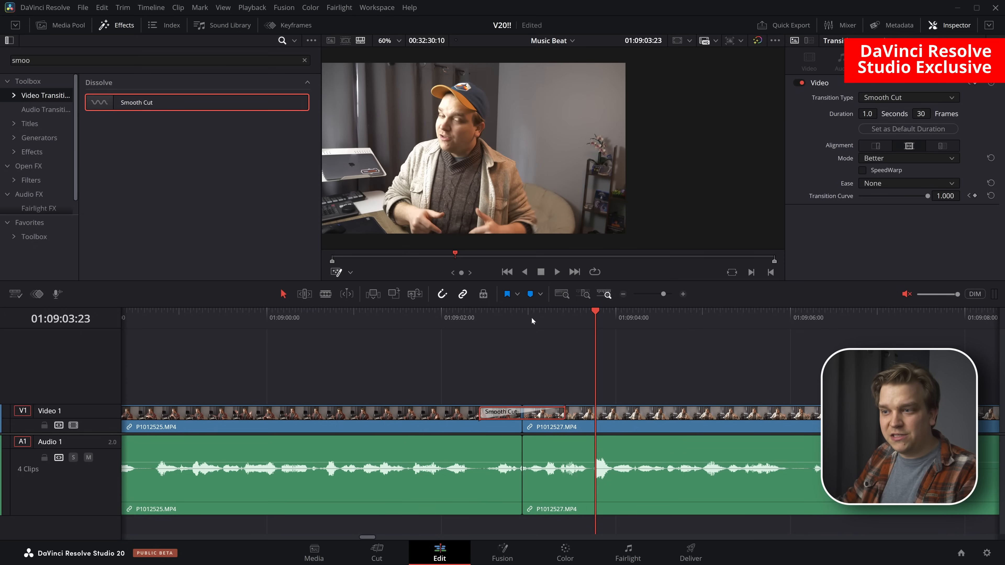
pyautogui.click(478, 315)
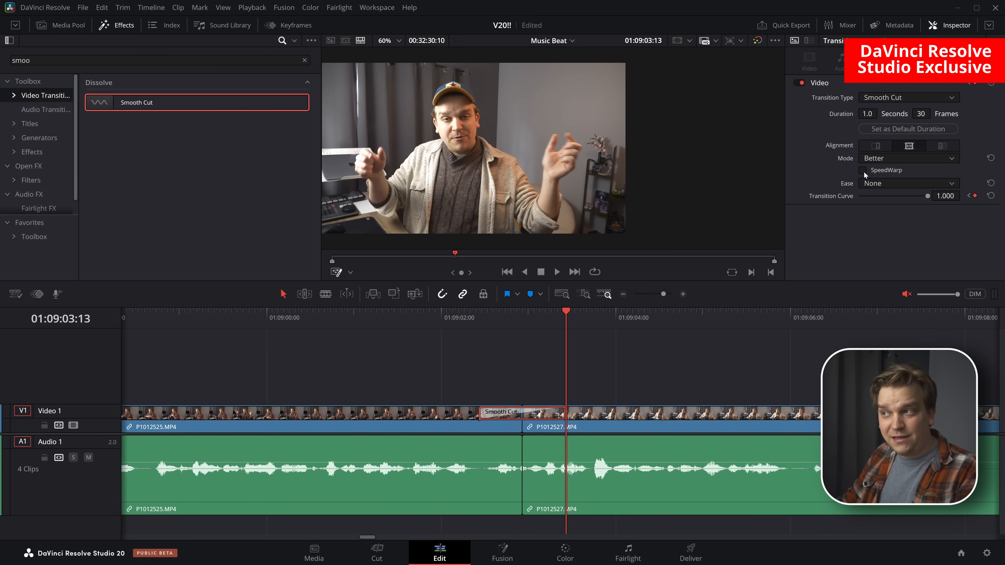
pyautogui.click(474, 316)
pyautogui.click(575, 353)
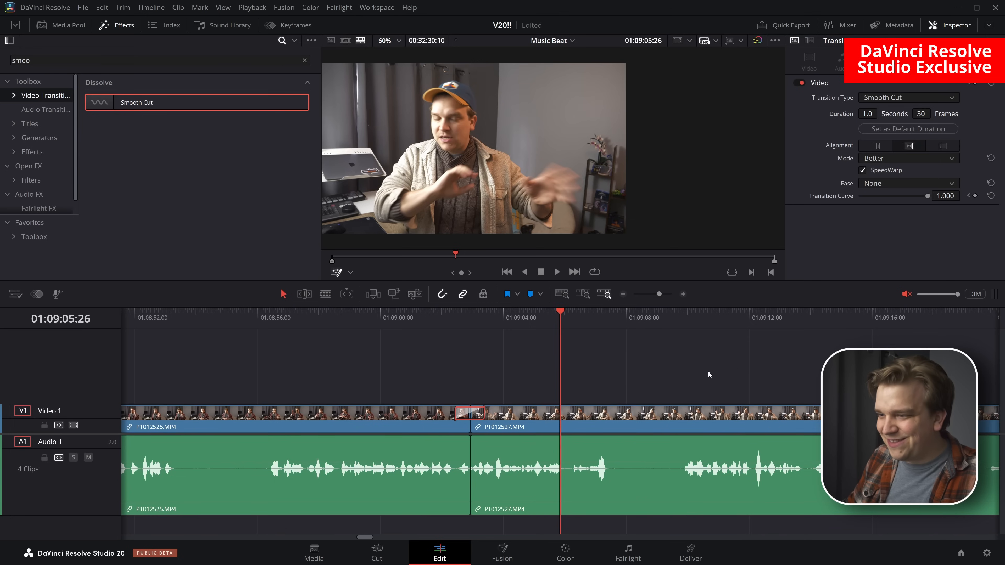
# Split P1012527.MP4 at 01:09:06:01, ripple-delete the section after the split, and play across the new cut
pyautogui.moveTo(586, 317); pyautogui.dragTo(863, 362)
pyautogui.hotkey('ctrl', 'b')
pyautogui.hotkey('shift', ']')
pyautogui.press('w')
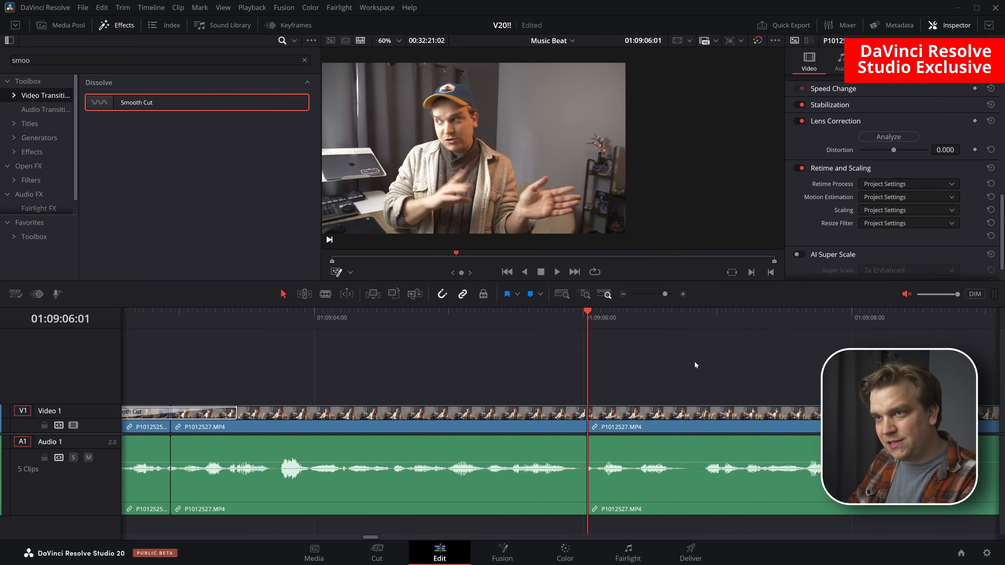
pyautogui.click(538, 316)
pyautogui.press('space')
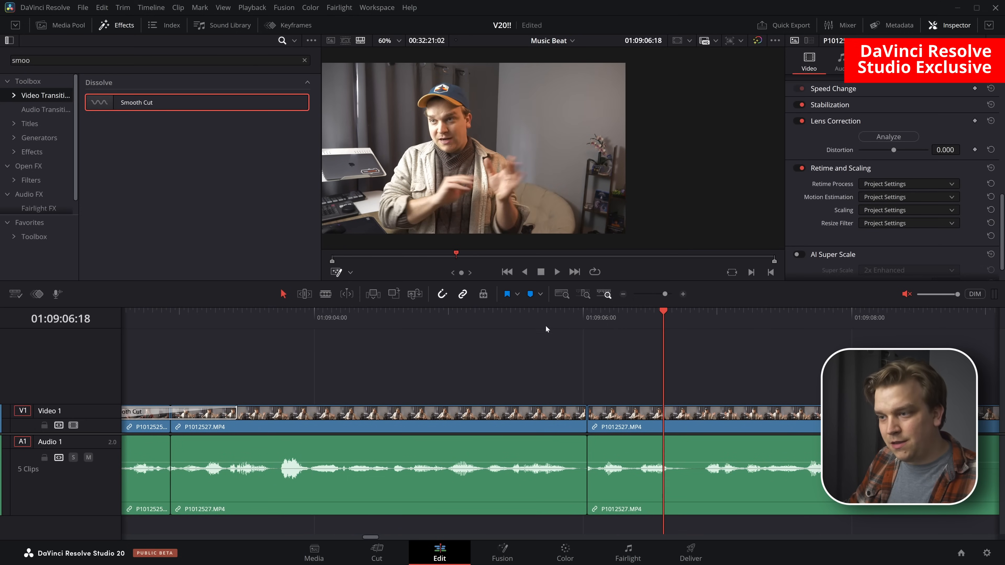
pyautogui.click(537, 326)
pyautogui.press('space')
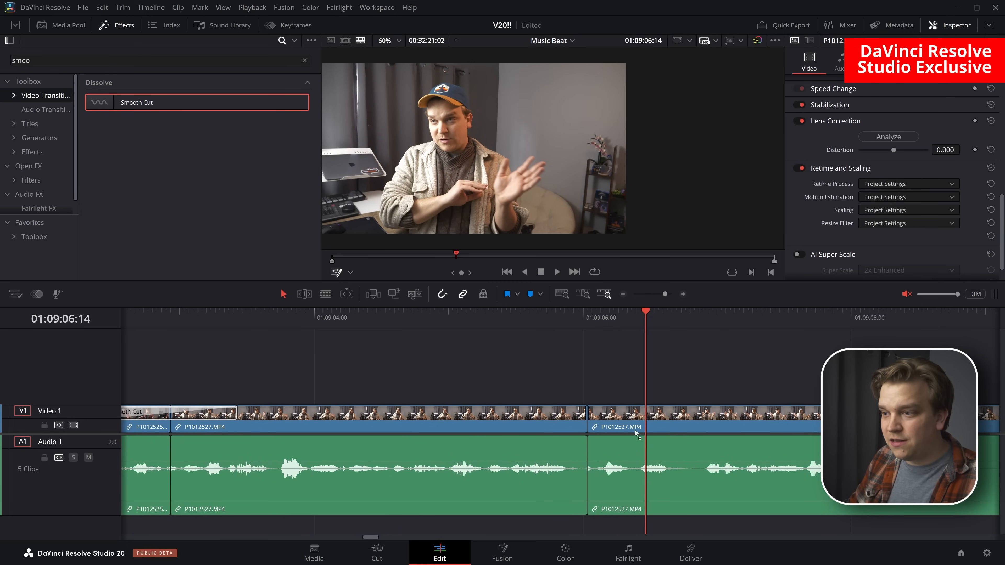
# Apply Smooth Cut with SpeedWarp enabled to the new cut within P1012527.MP4 and play through it
pyautogui.moveTo(637, 432); pyautogui.dragTo(586, 419)
pyautogui.click(511, 317)
pyautogui.press('space')
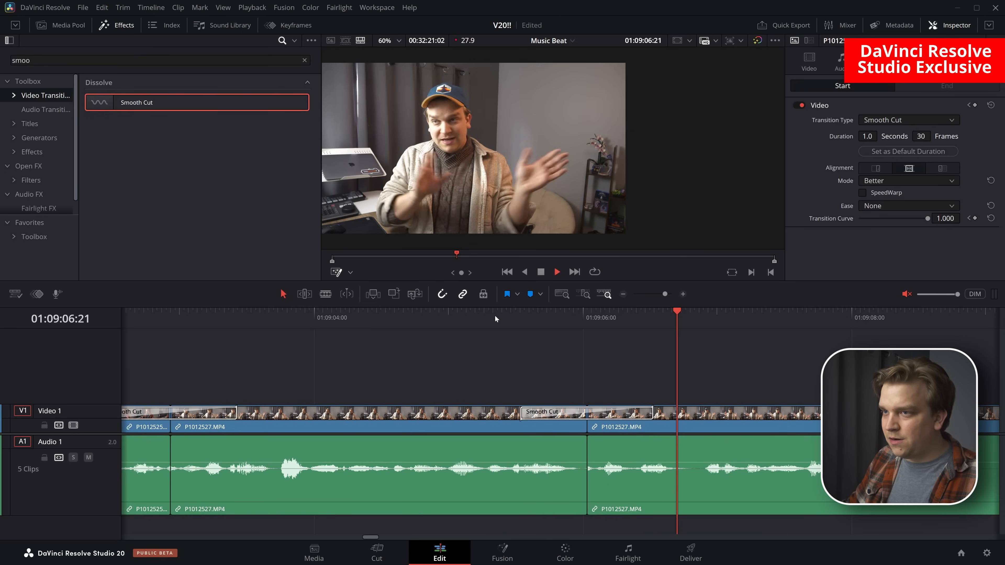
pyautogui.click(494, 316)
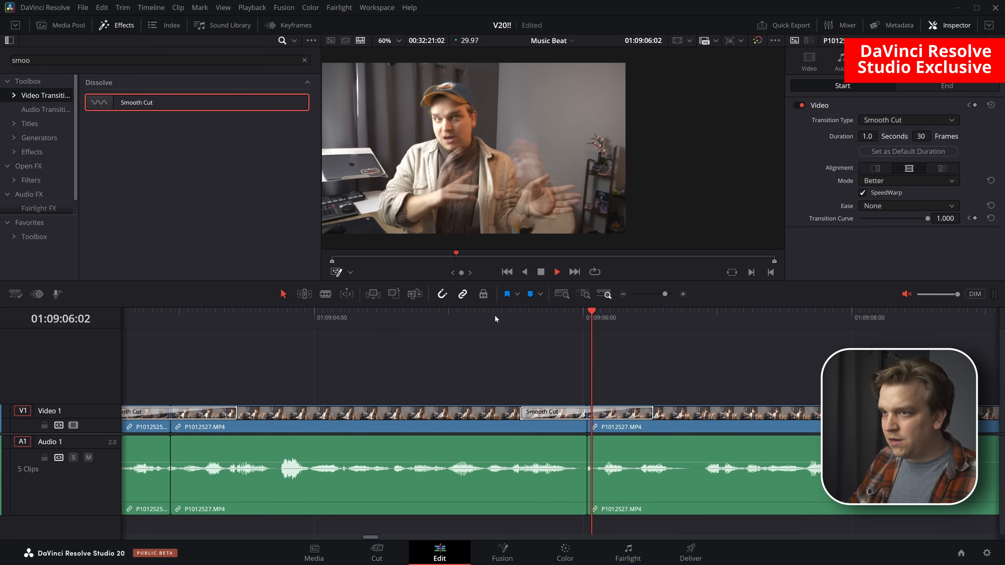
pyautogui.click(520, 325)
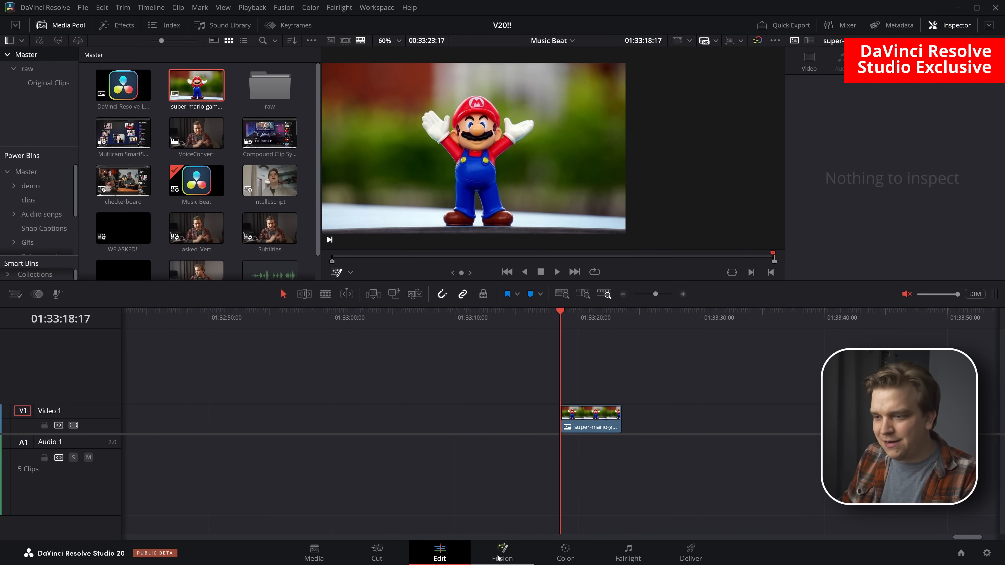
# Open the Super Mario still in Fusion with the keyframes hidden and feed MediaIn1 into a Magic Mask node isolating the figure
pyautogui.click(512, 560)
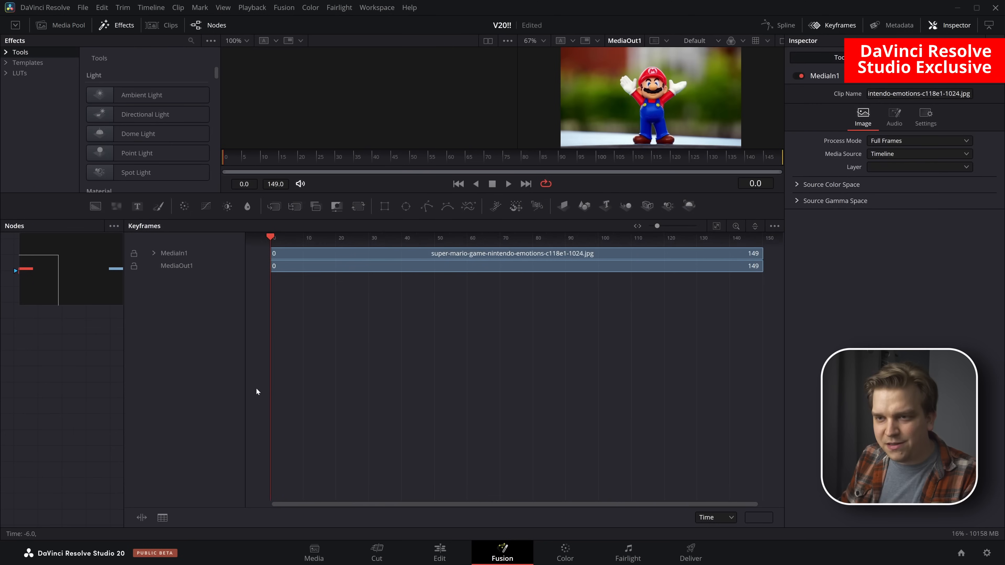
pyautogui.click(821, 28)
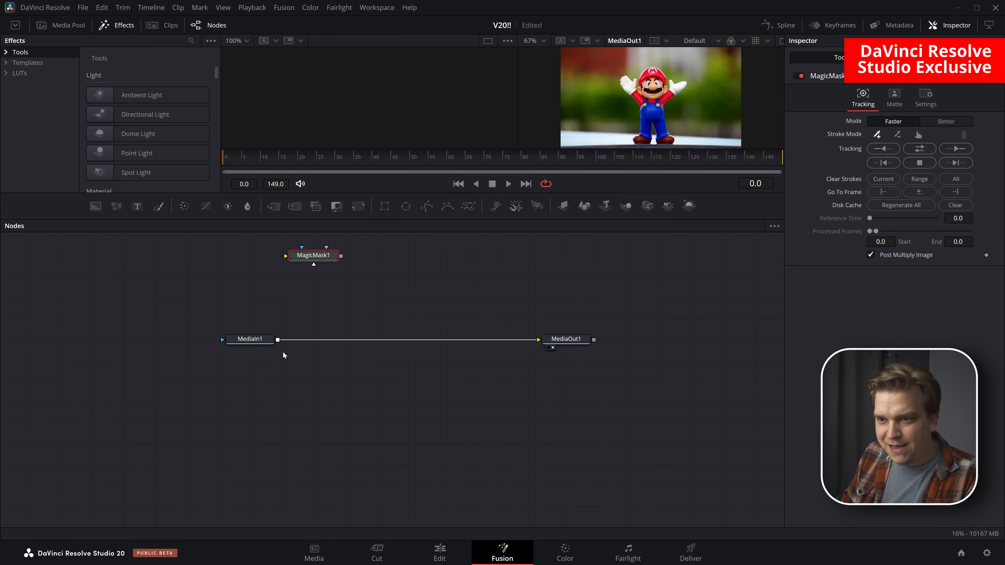
pyautogui.moveTo(277, 340); pyautogui.dragTo(311, 256)
pyautogui.moveTo(265, 339); pyautogui.dragTo(233, 277)
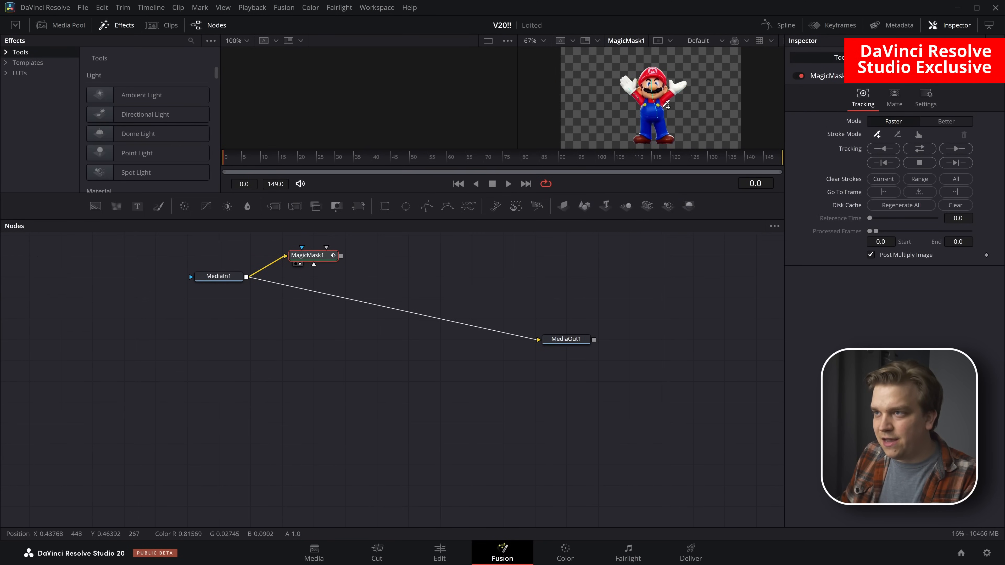
# Add a Time Speed node after MagicMask1 with speed and delay at 0.0
pyautogui.hotkey('shift', 'space')
pyautogui.write('time')
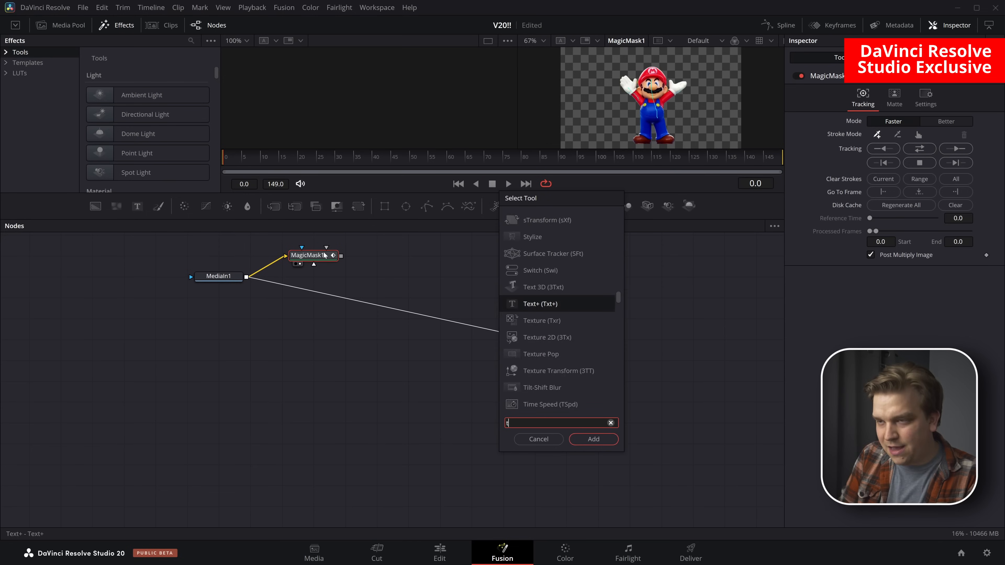
pyautogui.press('Return')
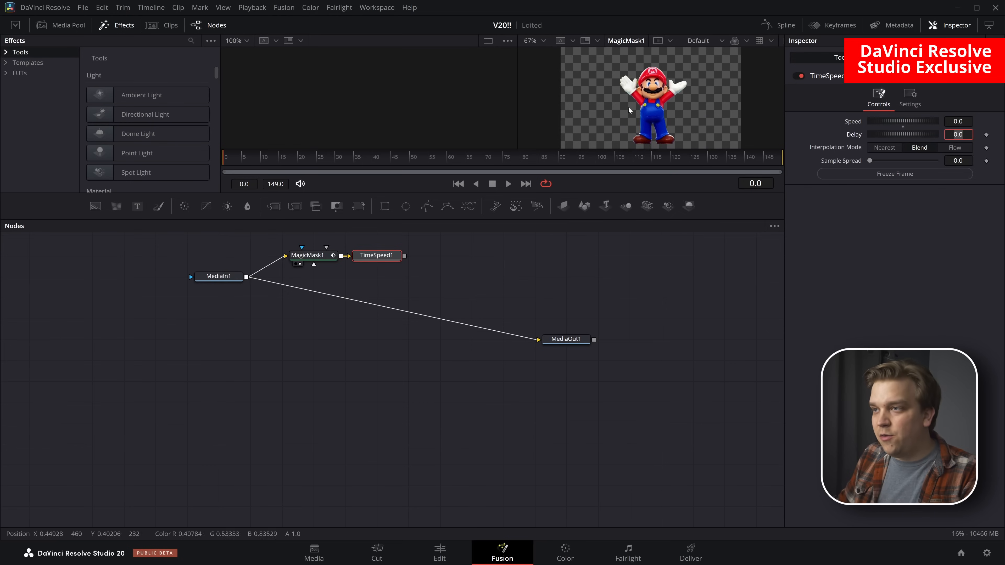
# Enlarge the viewer area and add a Warper node after TimeSpeed1, keeping its warp mode on Curves
pyautogui.scroll(1, 645, 112)
pyautogui.moveTo(583, 193); pyautogui.dragTo(573, 307)
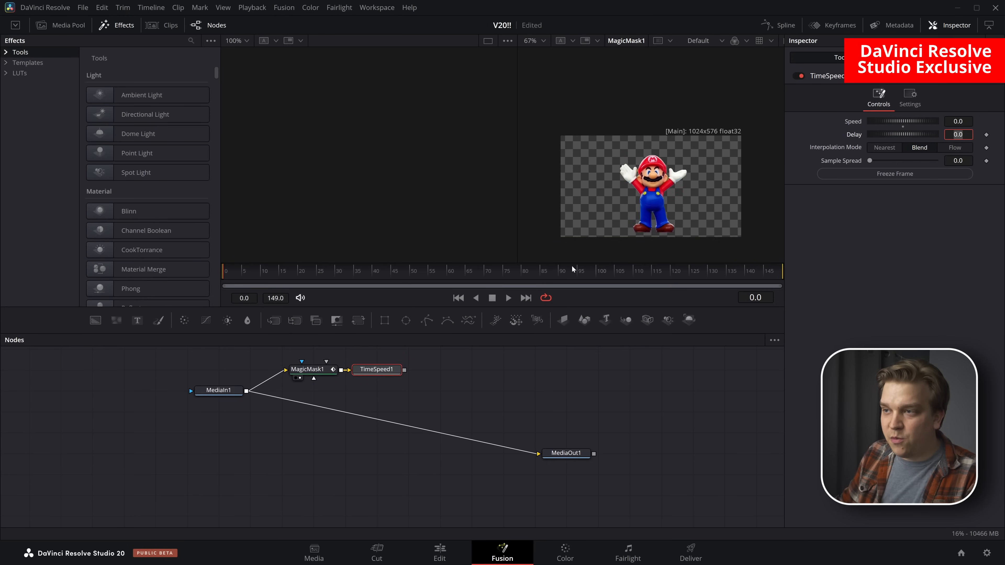
pyautogui.moveTo(577, 255); pyautogui.dragTo(536, 249)
pyautogui.hotkey('shift', 'space')
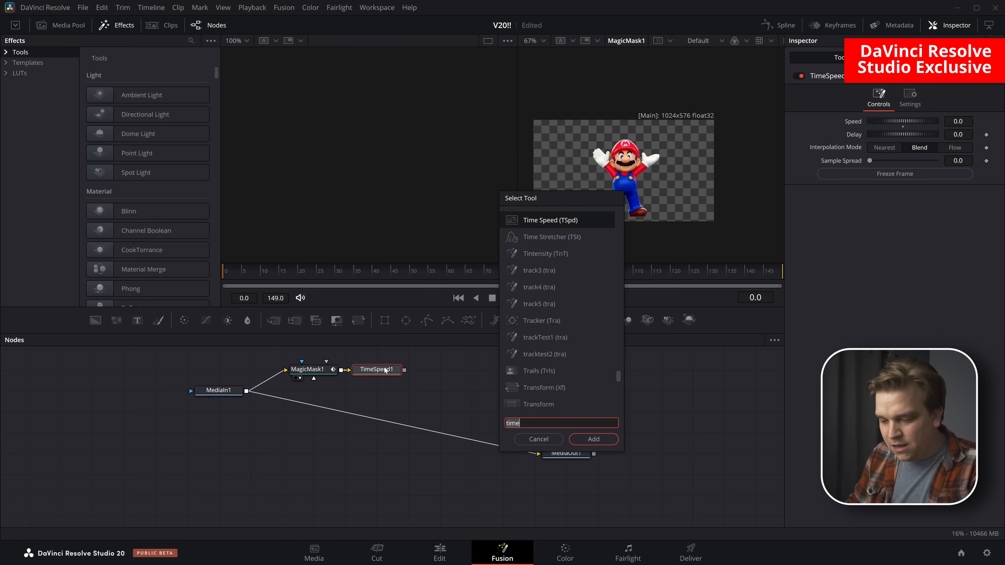
pyautogui.write('war')
pyautogui.press('Down')
pyautogui.press('Down')
pyautogui.press('Down')
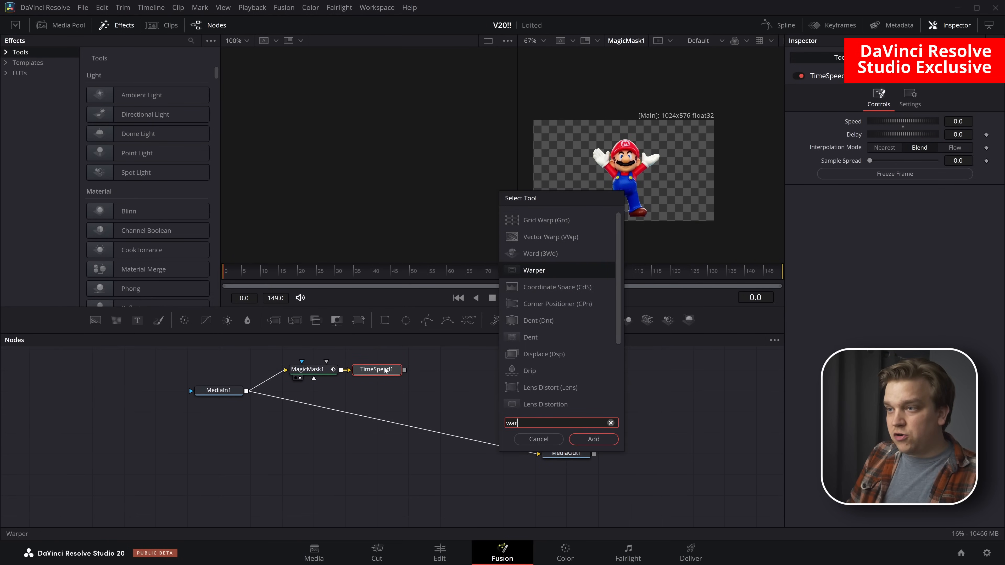
pyautogui.press('Return')
pyautogui.click(877, 121)
pyautogui.click(821, 119)
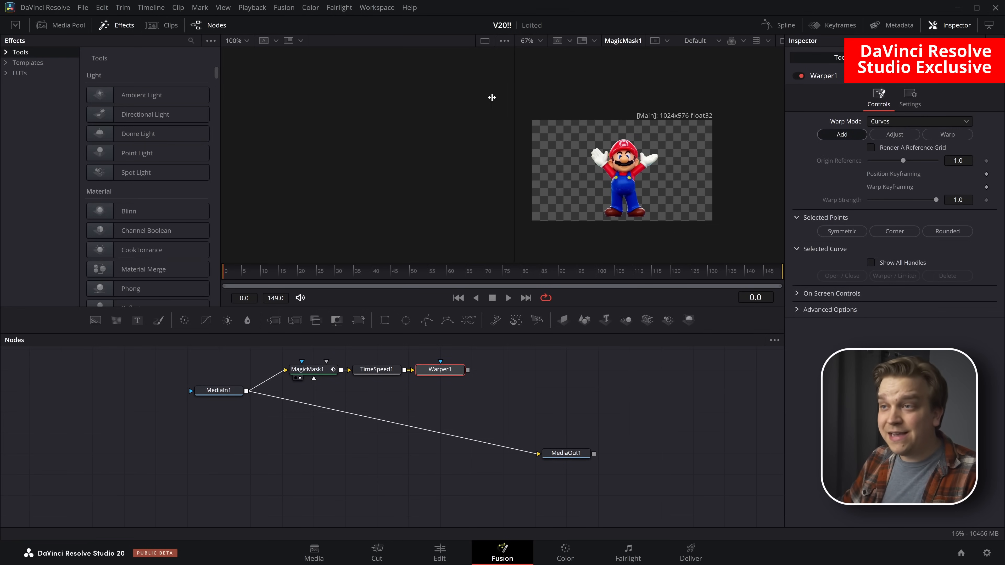
# Switch to a single viewer and draw Warper curves along Mario's head, arms, torso and legs
pyautogui.moveTo(510, 94); pyautogui.dragTo(397, 94)
pyautogui.click(755, 41)
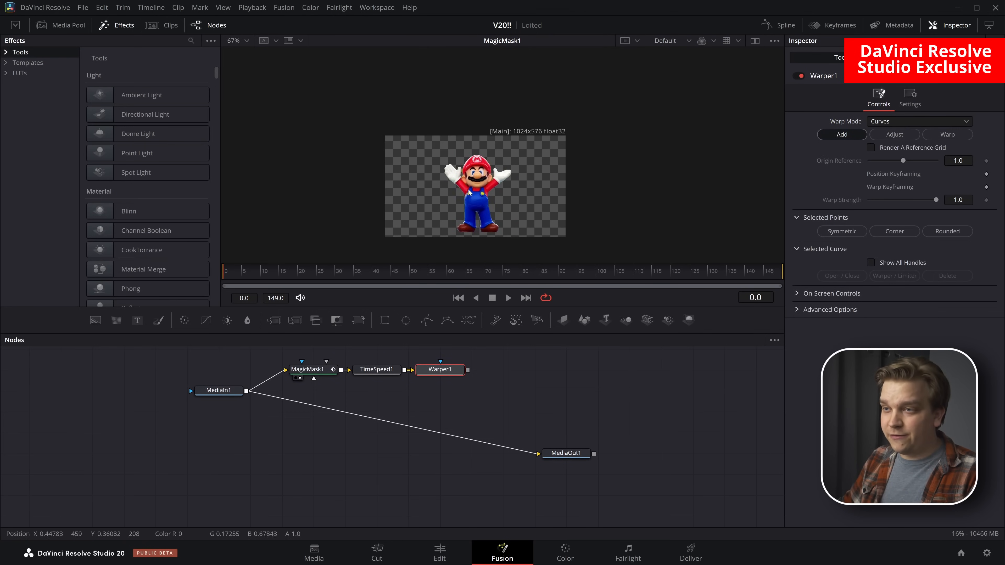
pyautogui.scroll(3, 522, 187)
pyautogui.moveTo(536, 190); pyautogui.dragTo(550, 154)
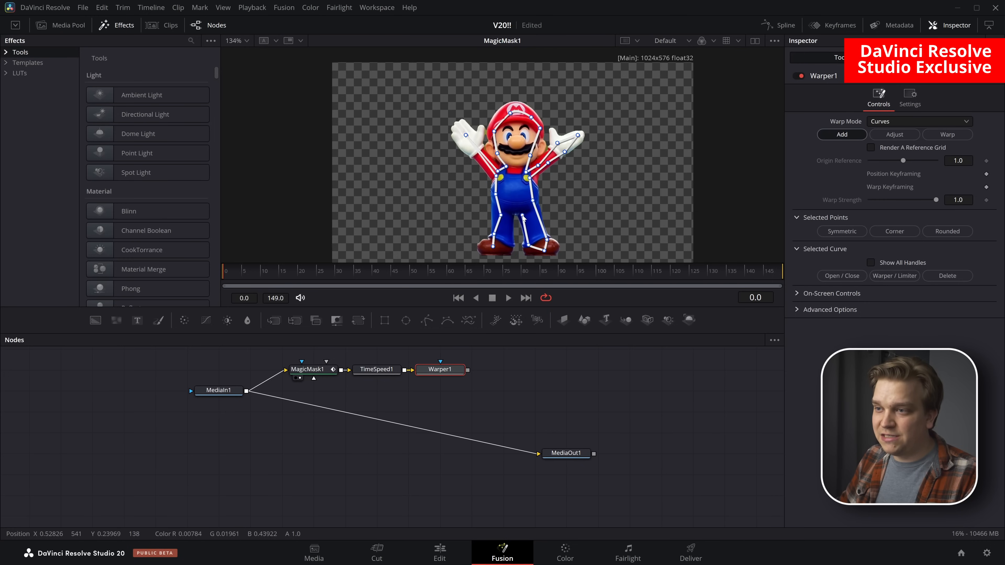
pyautogui.click(504, 244)
pyautogui.click(493, 247)
# Set the Warper to Warp, view its output, and reposition the selected curve points of Mario's hand on the image's right
pyautogui.click(932, 133)
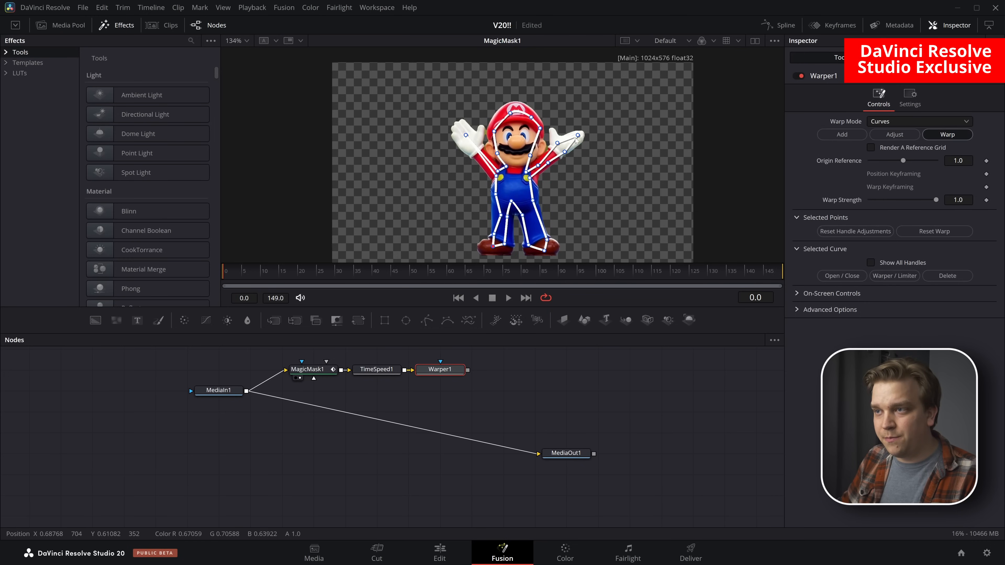
pyautogui.moveTo(606, 123); pyautogui.dragTo(551, 170)
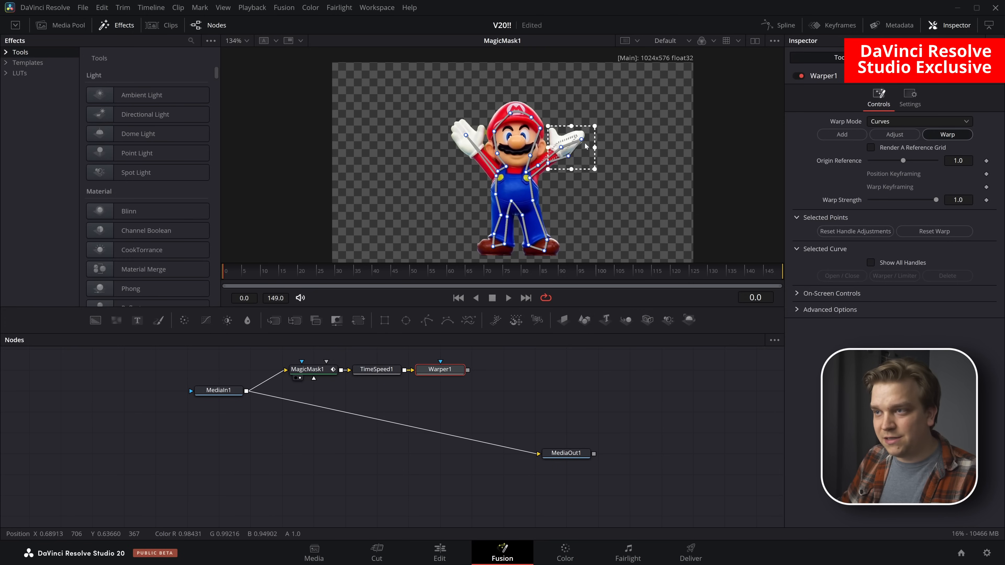
pyautogui.press('1')
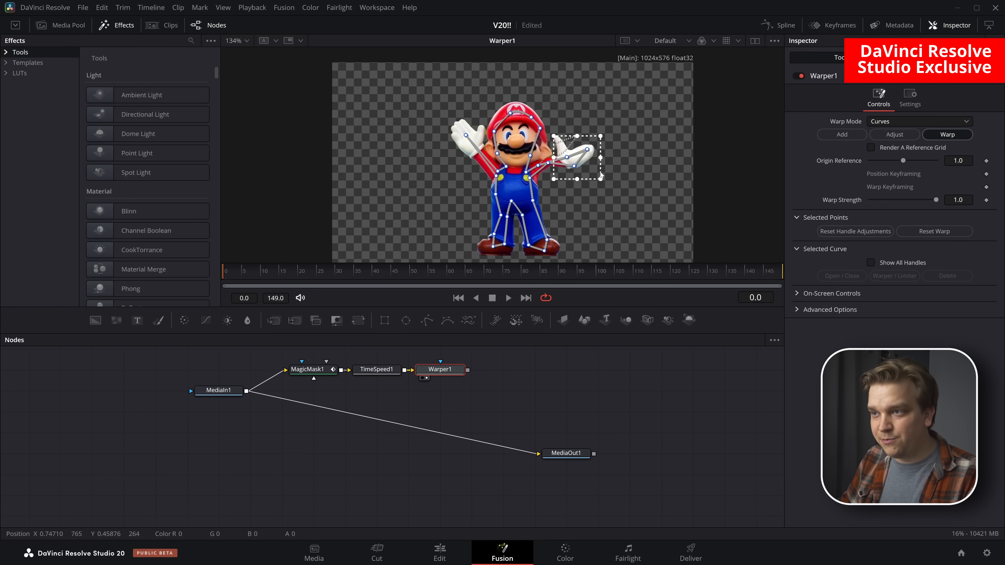
pyautogui.moveTo(585, 155)
pyautogui.mouseDown()
pyautogui.moveTo(572, 132)
pyautogui.moveTo(573, 143)
pyautogui.mouseUp()
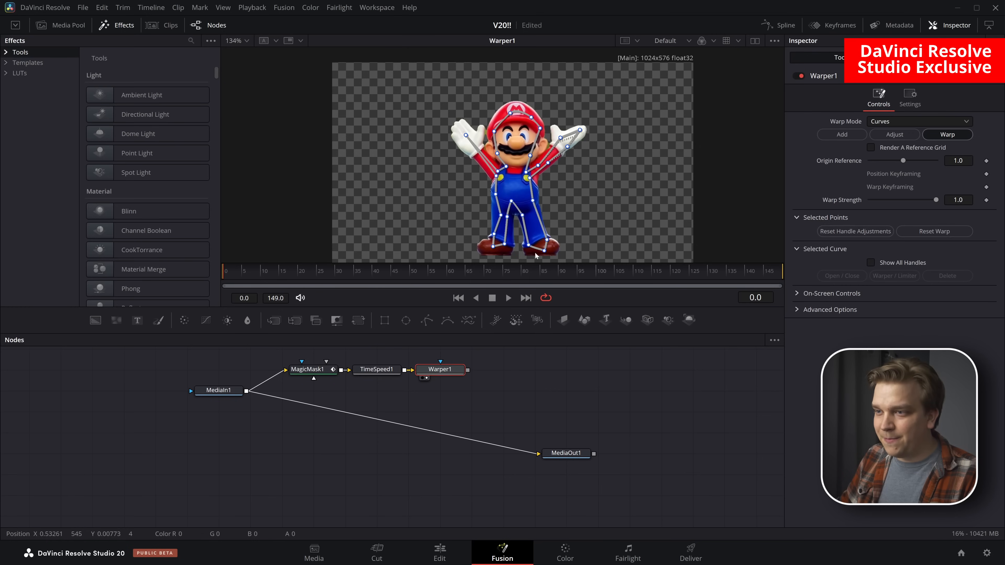
# Select the curve points around Mario's foot on the image's right and warp the foot outward
pyautogui.moveTo(552, 252); pyautogui.dragTo(642, 185)
pyautogui.scroll(3, 623, 203)
pyautogui.scroll(-2, 625, 207)
pyautogui.scroll(3, 627, 209)
pyautogui.moveTo(673, 225); pyautogui.dragTo(689, 207)
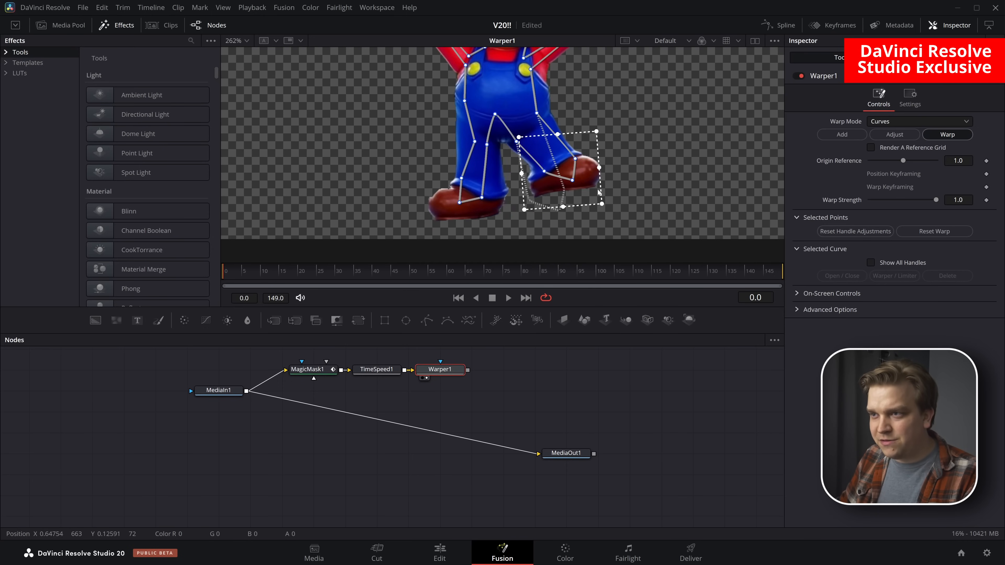
pyautogui.moveTo(585, 219)
pyautogui.mouseDown()
pyautogui.moveTo(602, 218)
pyautogui.moveTo(594, 233)
pyautogui.mouseUp()
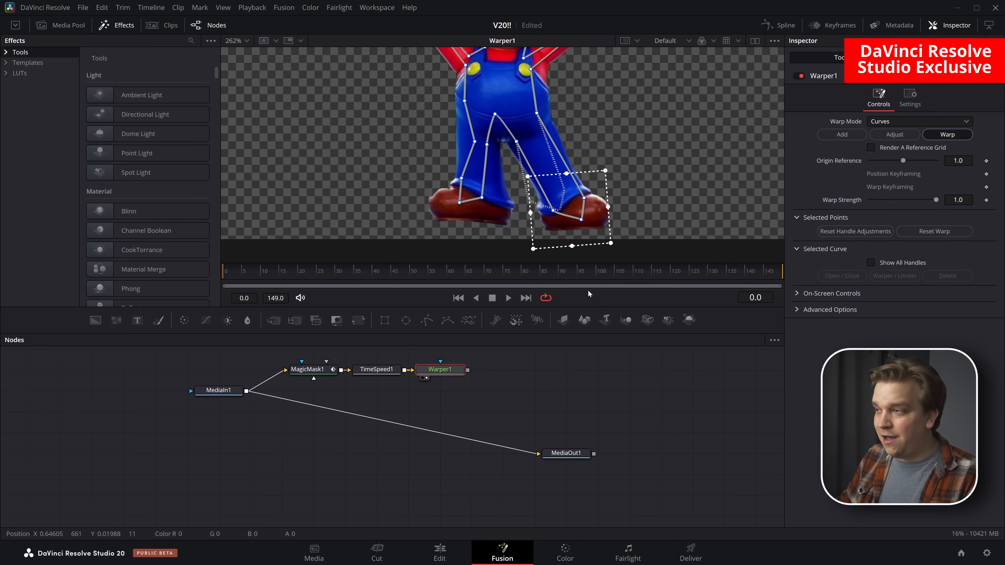
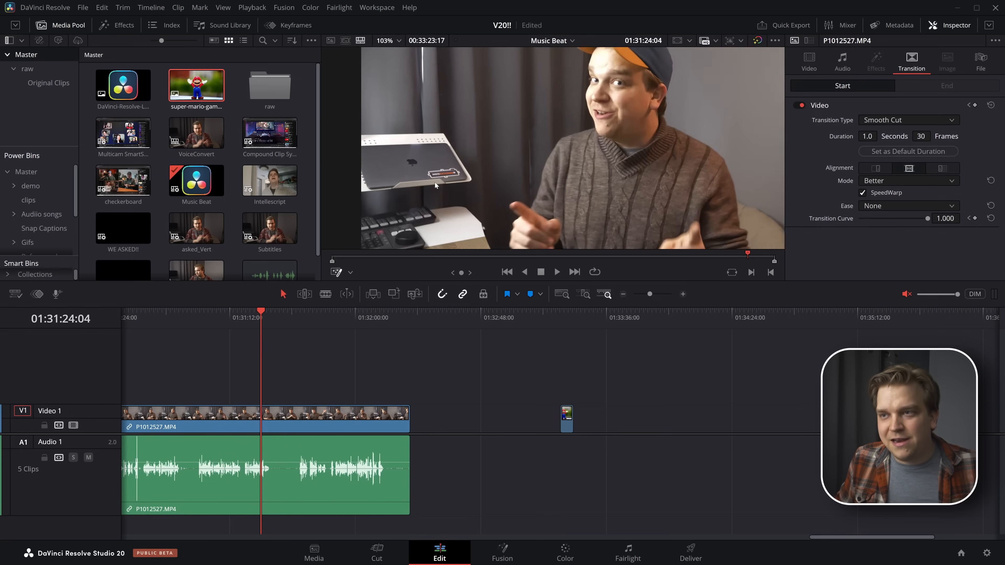
# Examine the current Music Beat frame at different magnifications, including the laptop stand, orchid and cap logo
pyautogui.scroll(-7, 429, 158)
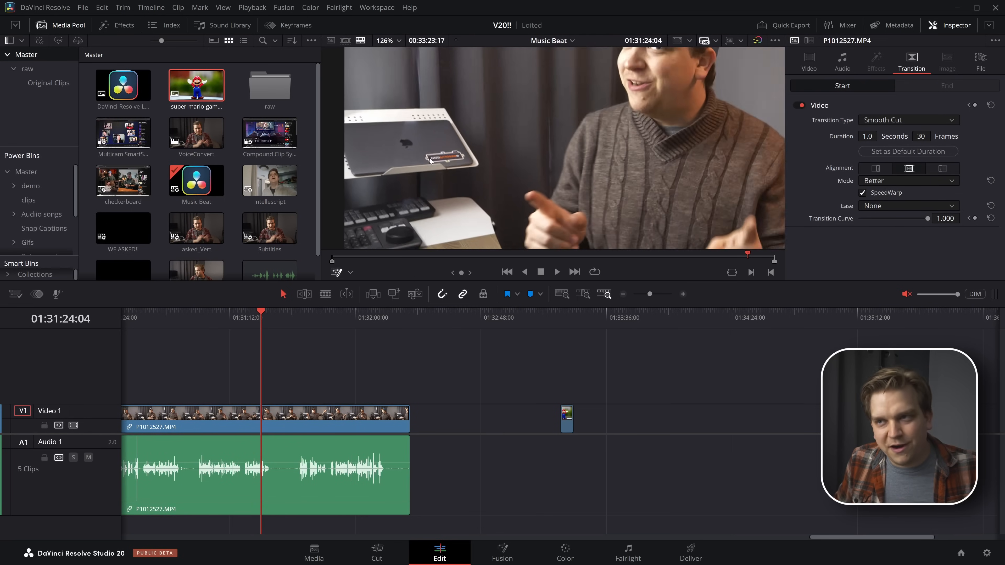
pyautogui.scroll(6, 743, 130)
pyautogui.scroll(3, 730, 132)
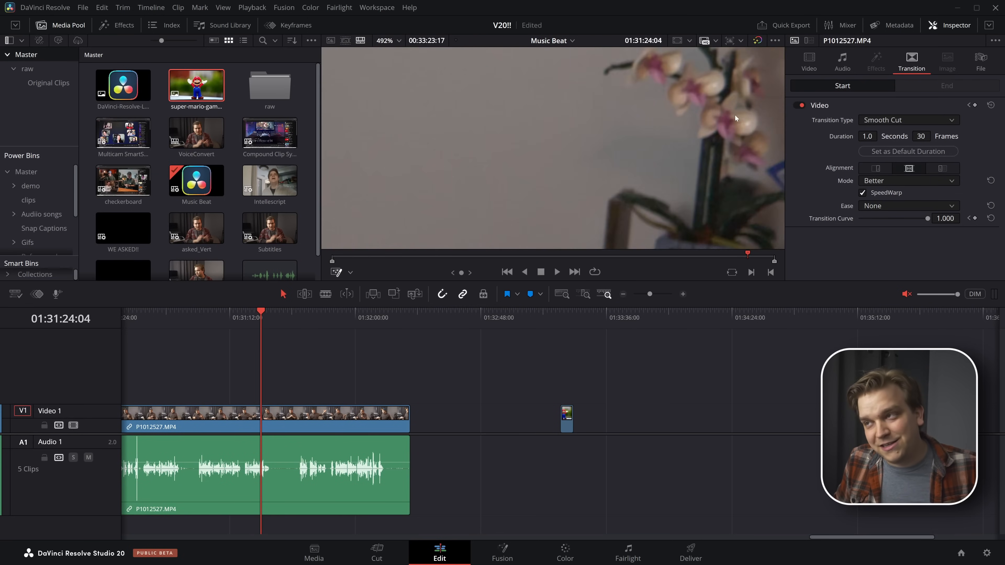
pyautogui.scroll(2, 698, 117)
pyautogui.scroll(-7, 675, 121)
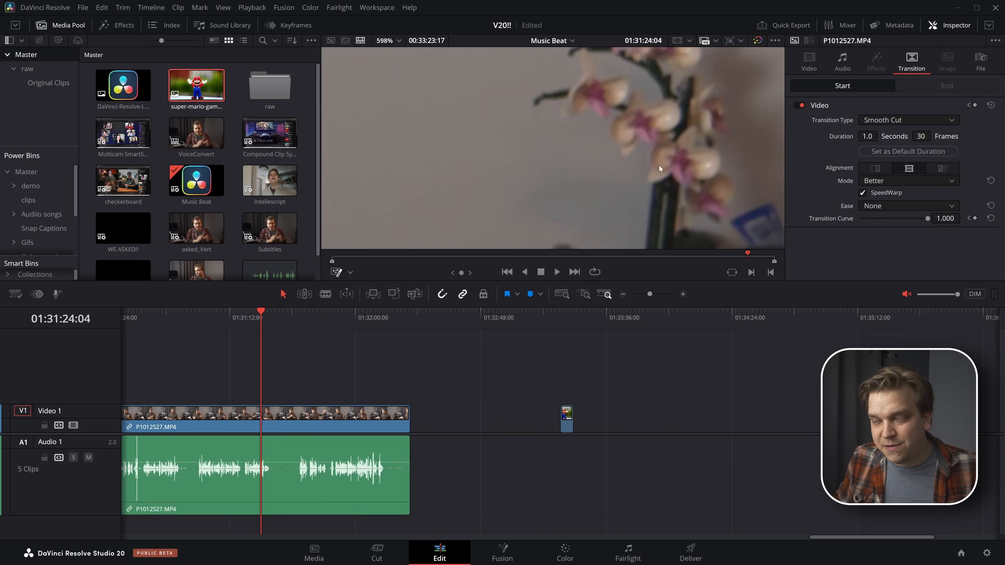
pyautogui.scroll(-3, 437, 199)
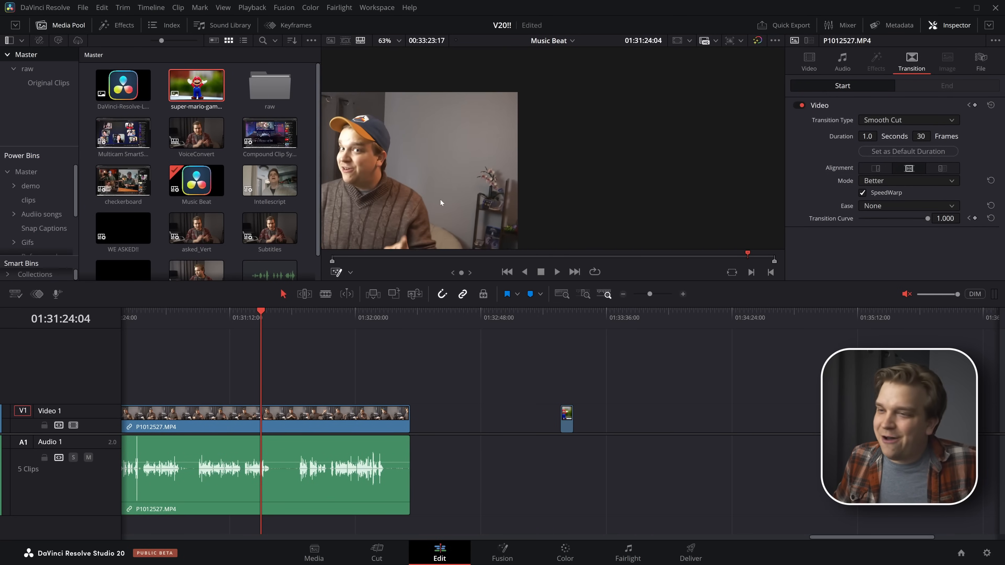
pyautogui.scroll(3, 464, 198)
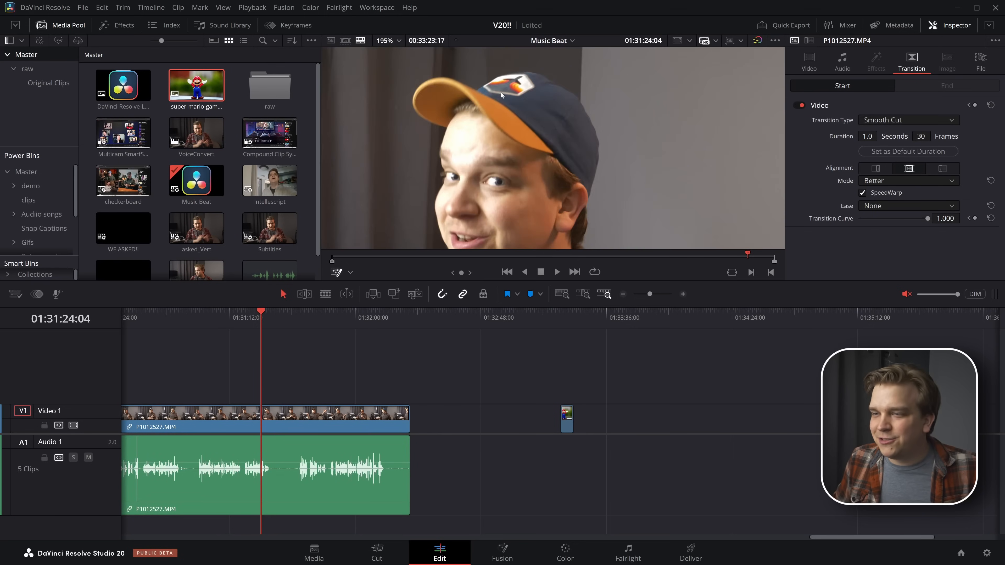
pyautogui.scroll(-4, 492, 116)
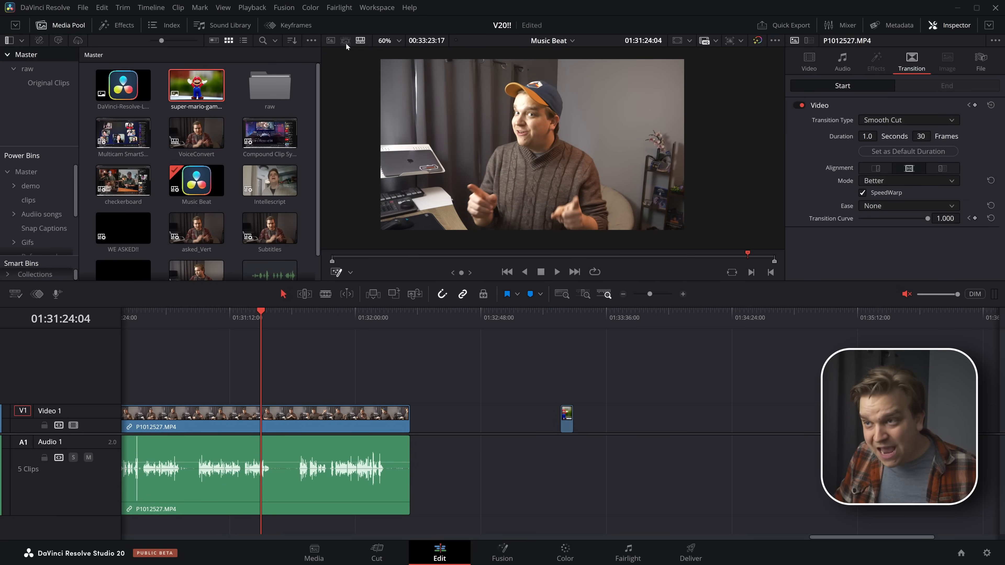
# Switch the viewer to source tape mode and scrub through the Master bin's clips
pyautogui.click(345, 41)
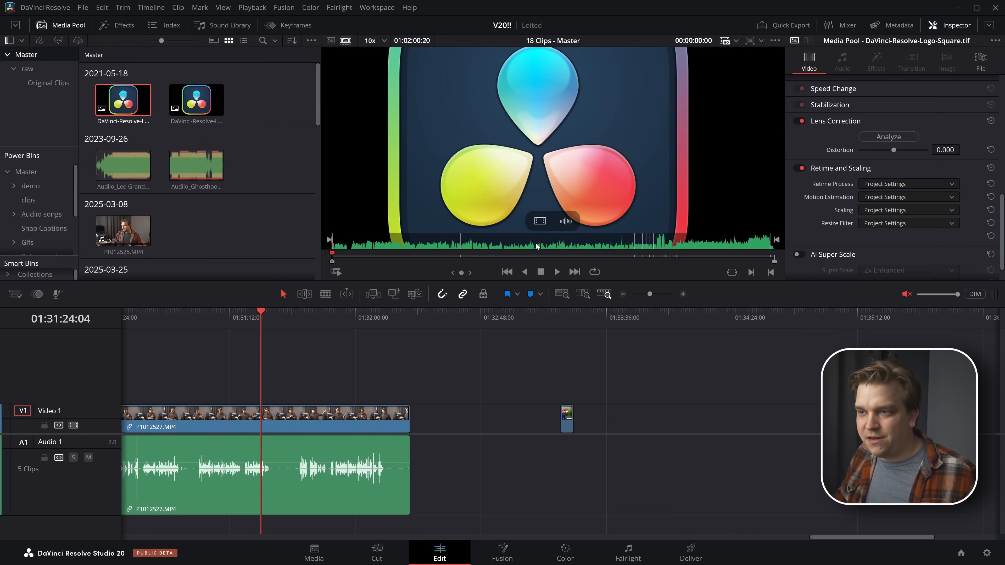
pyautogui.moveTo(593, 255); pyautogui.dragTo(663, 260)
pyautogui.scroll(-5, 630, 189)
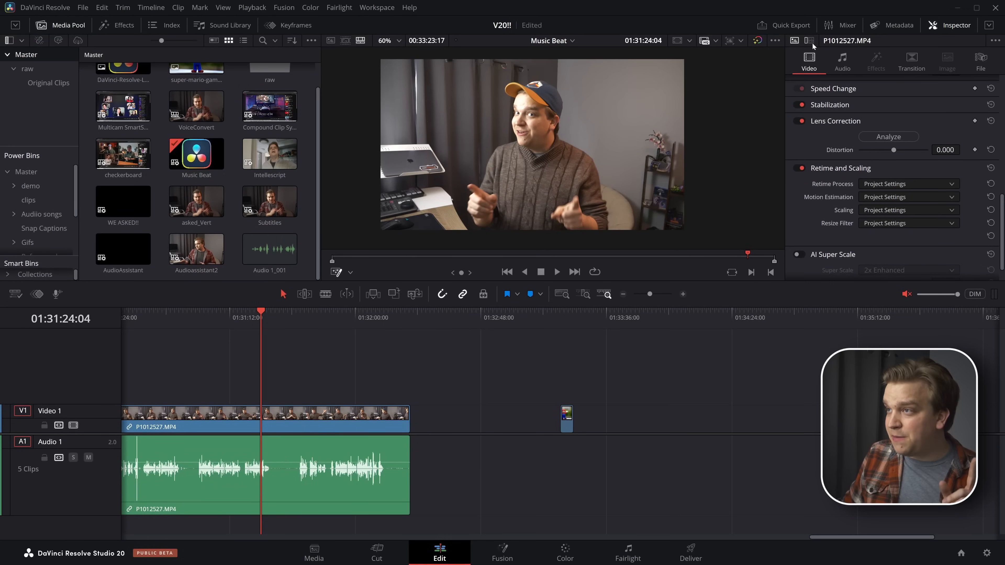
# Hide the Inspector and switch to dual viewers showing source and timeline together
pyautogui.click(951, 28)
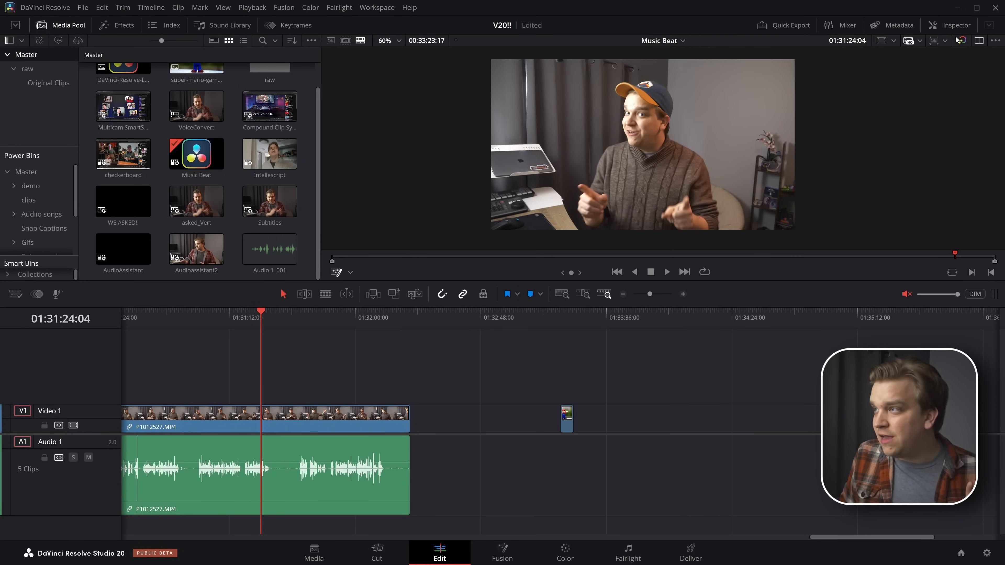
pyautogui.click(978, 41)
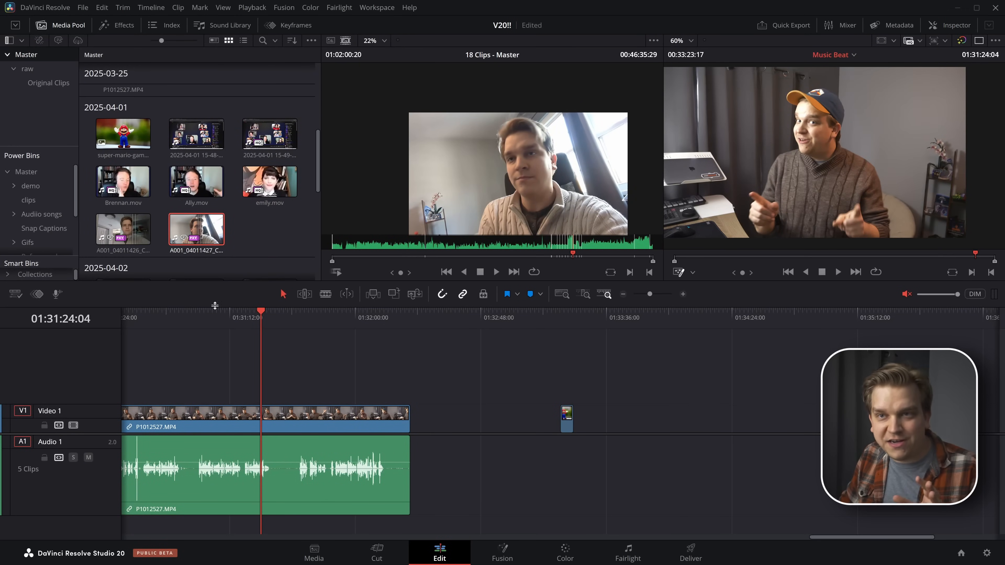
pyautogui.click(215, 313)
# Open the Multicam SmartSwitch timeline together with the source viewer, then select and scrub through its clips
pyautogui.rightClick(121, 104)
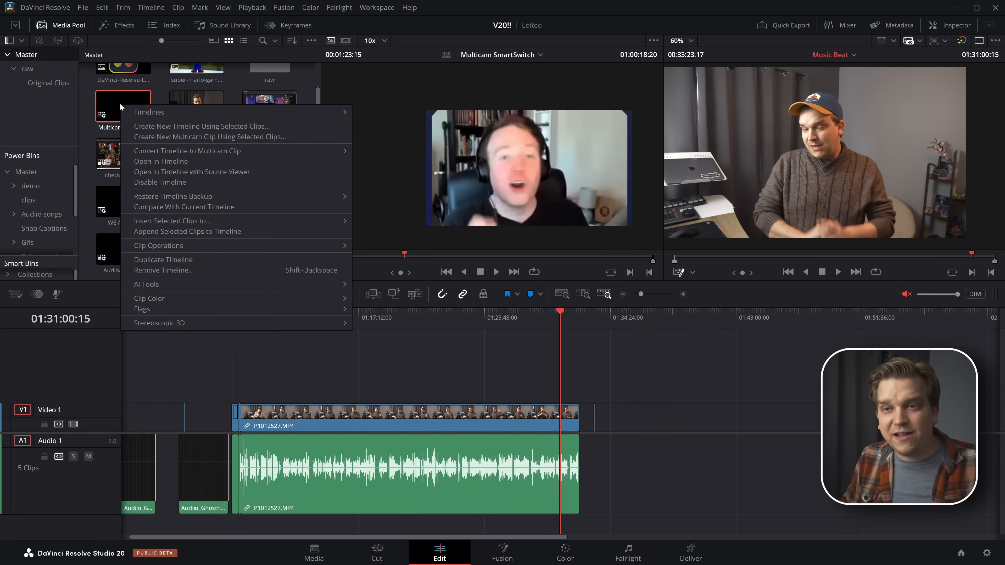
pyautogui.click(165, 171)
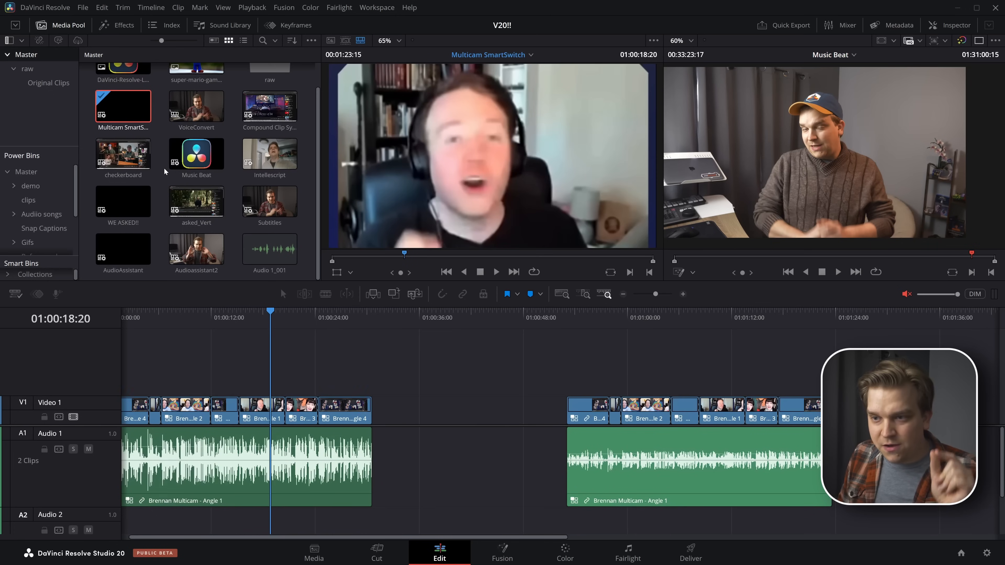
pyautogui.click(283, 321)
pyautogui.moveTo(283, 323); pyautogui.dragTo(336, 360)
pyautogui.click(348, 418)
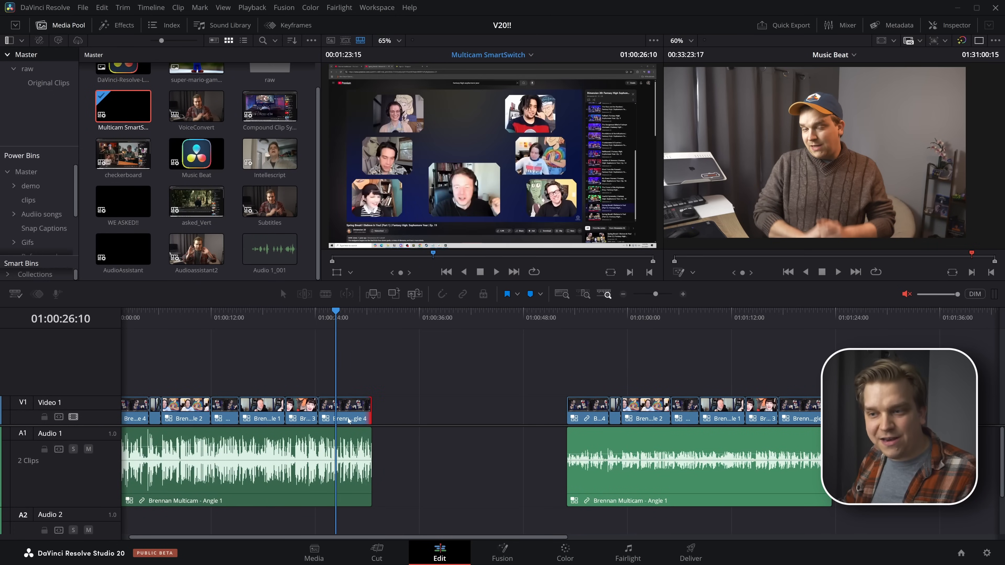
pyautogui.moveTo(348, 418); pyautogui.dragTo(345, 418)
pyautogui.moveTo(268, 410); pyautogui.dragTo(342, 428)
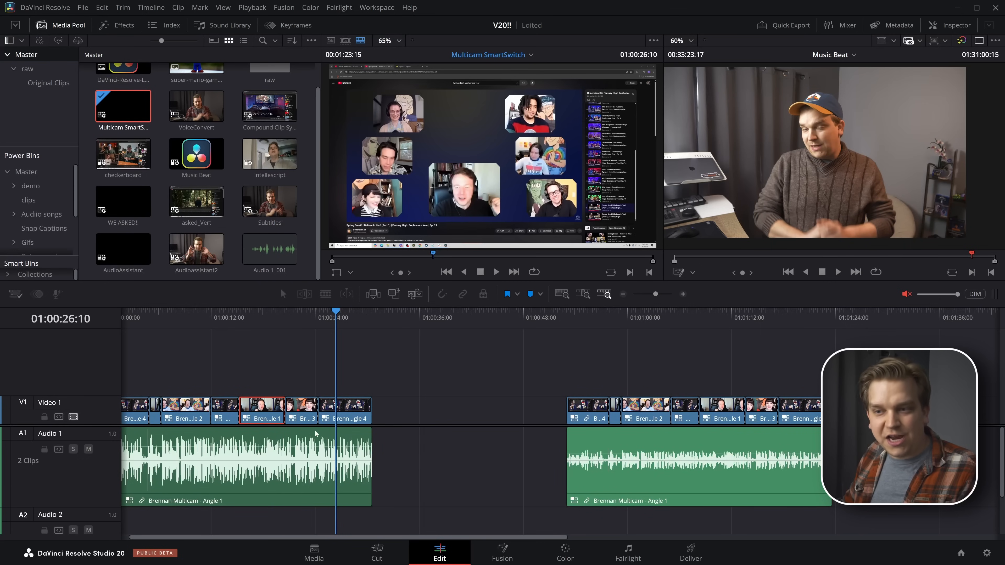
pyautogui.moveTo(593, 443); pyautogui.dragTo(578, 411)
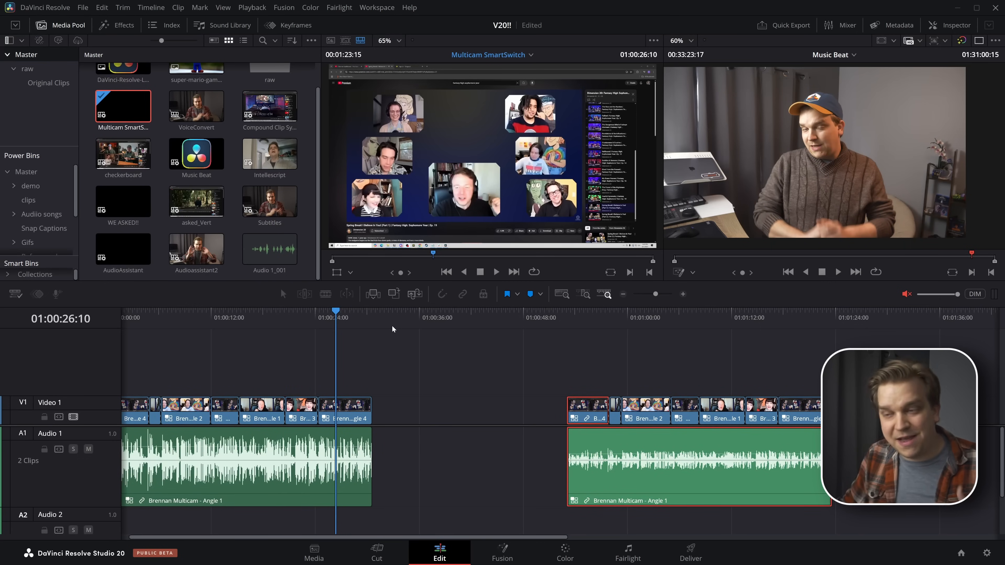
pyautogui.moveTo(335, 326); pyautogui.dragTo(300, 326)
# Display stacked timelines and add a second timeline area, placing Multicam SmartSwitch above Music Beat
pyautogui.click(15, 293)
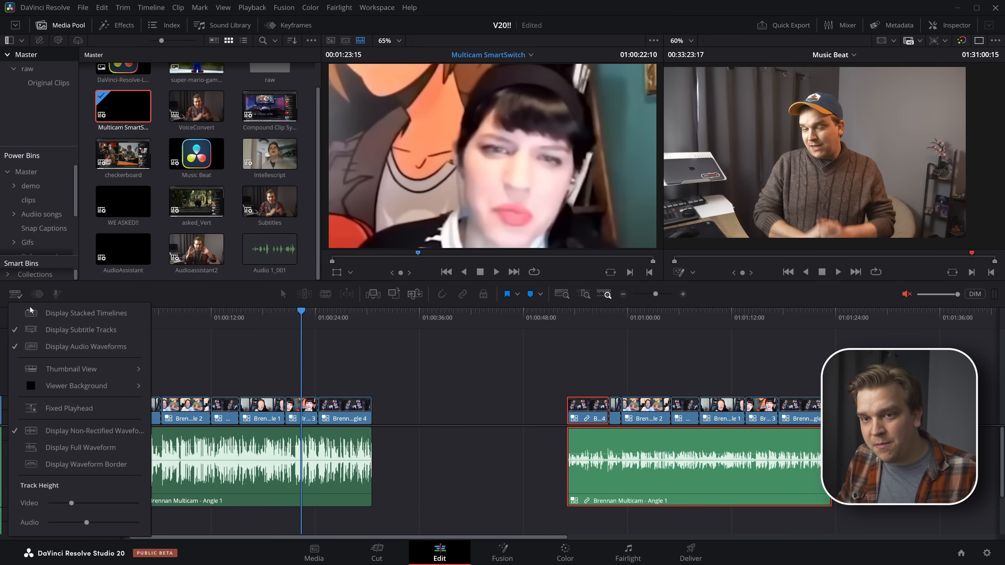
pyautogui.click(59, 315)
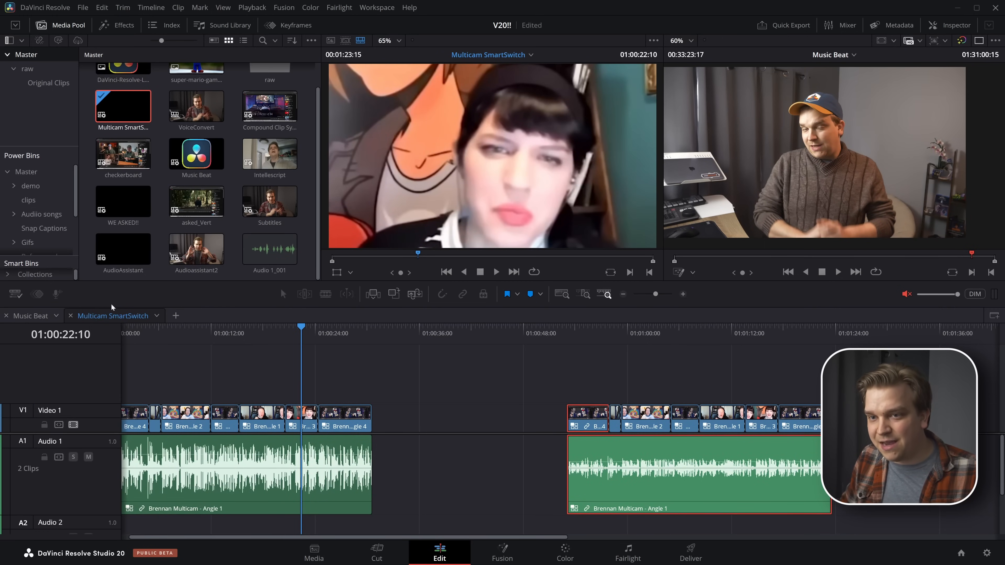
pyautogui.click(993, 316)
pyautogui.moveTo(59, 316); pyautogui.dragTo(116, 501)
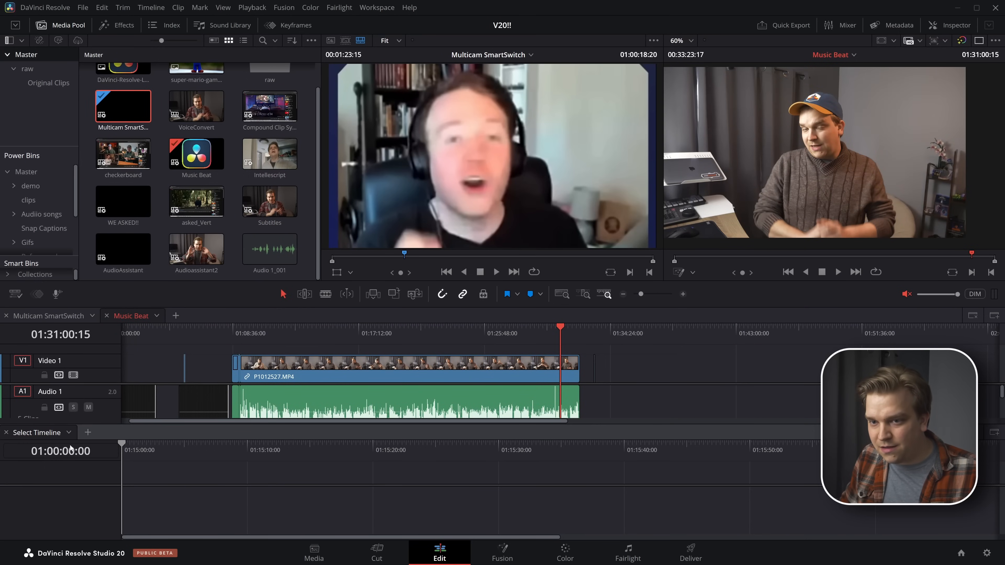
pyautogui.click(69, 436)
pyautogui.click(69, 434)
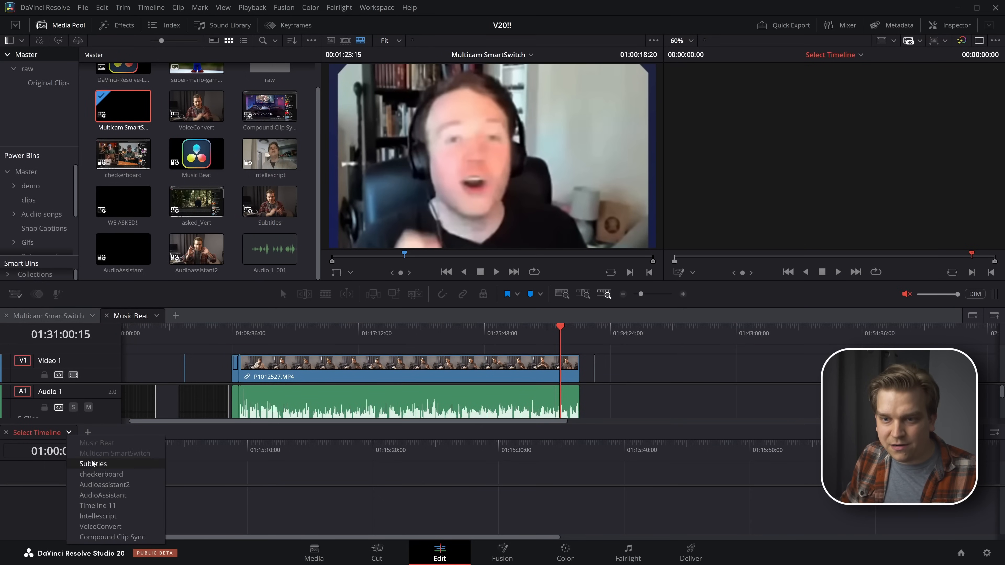
pyautogui.click(103, 463)
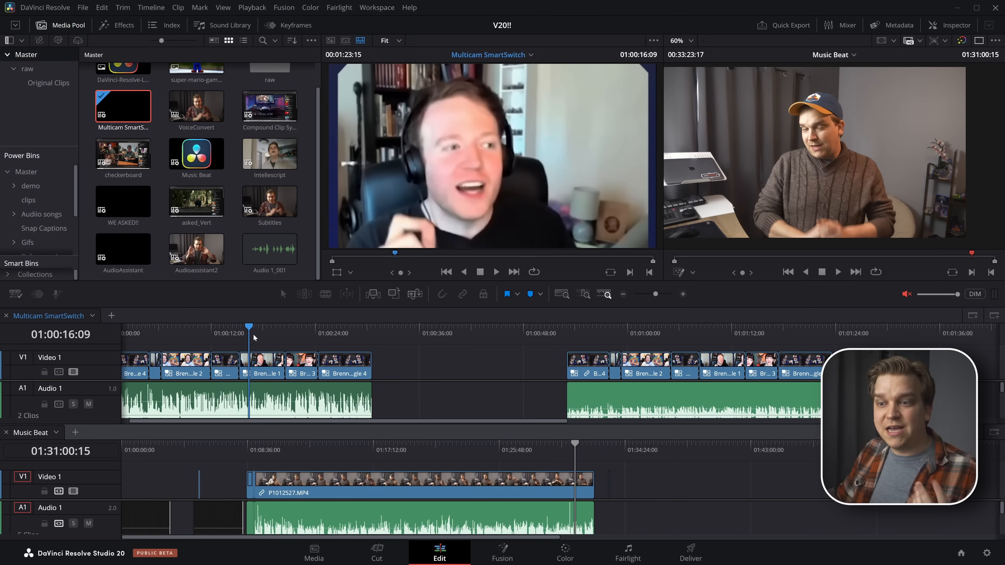
# Mark a 00:00:09:18 range in the Multicam SmartSwitch timeline, with its out point at 01:00:26:11
pyautogui.moveTo(254, 336); pyautogui.dragTo(336, 351)
pyautogui.press('i')
pyautogui.press('o')
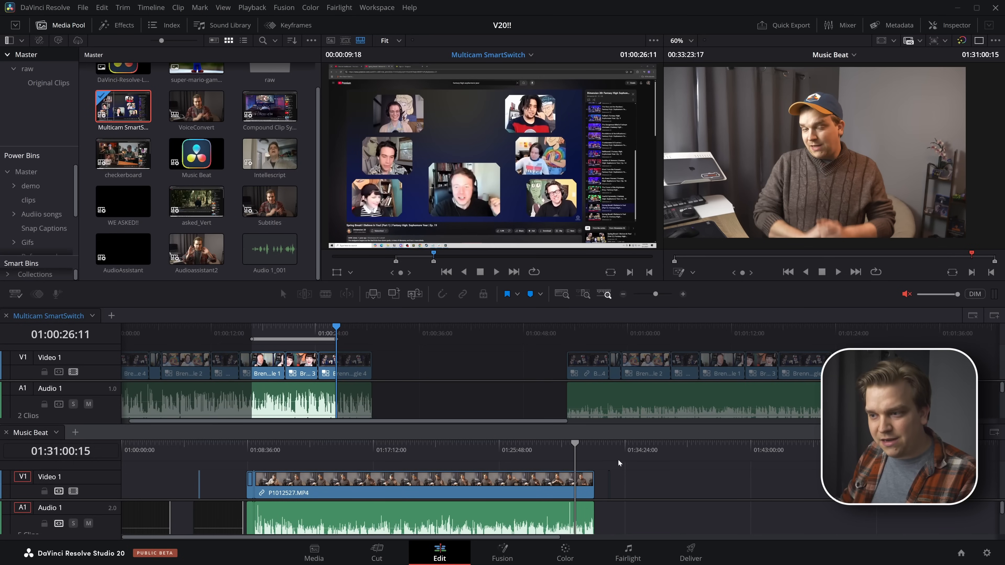
# Overwrite the marked multicam range into the Music Beat timeline after its last clip and review the inserted section
pyautogui.moveTo(624, 458); pyautogui.dragTo(629, 457)
pyautogui.press('F10')
pyautogui.scroll(8, 641, 481)
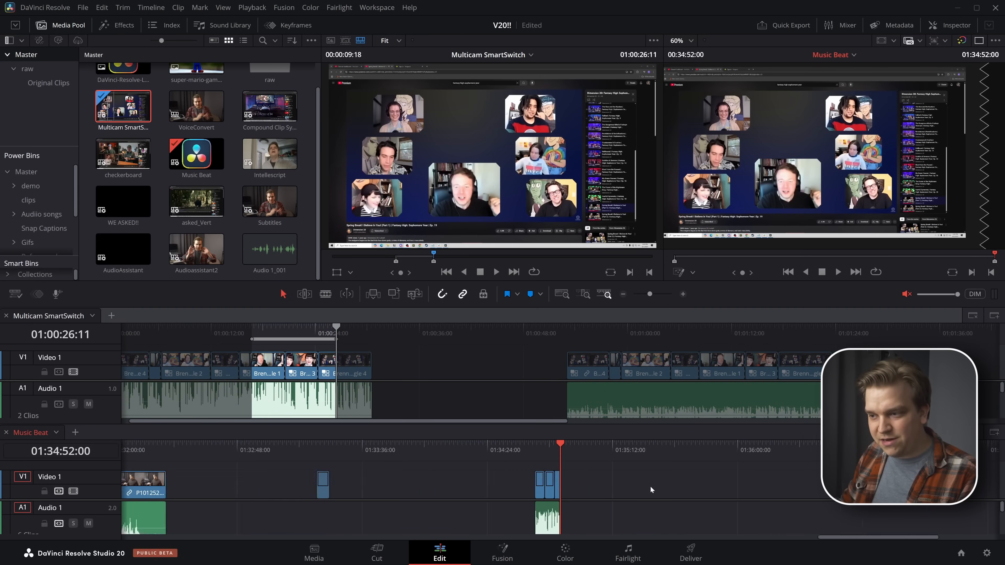
pyautogui.moveTo(500, 457); pyautogui.dragTo(514, 467)
pyautogui.scroll(-8, 513, 467)
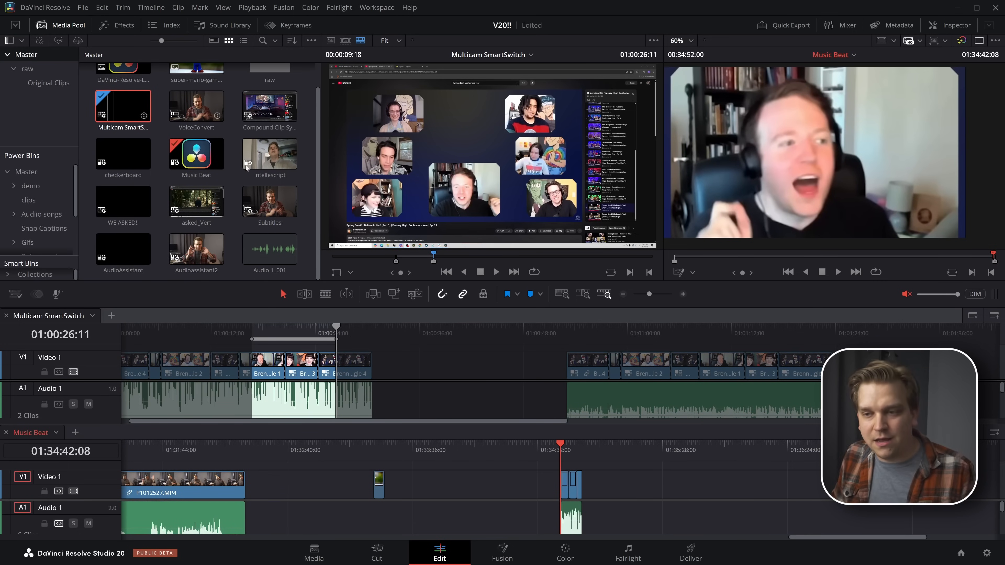
pyautogui.scroll(-3, 379, 404)
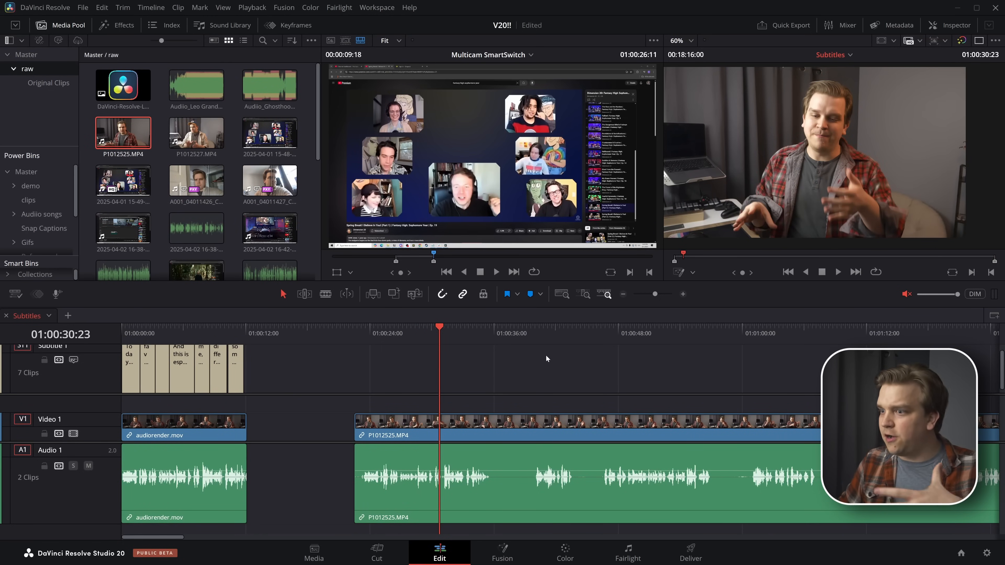
# In the Subtitles timeline, split P1012525.MP4 at about 01:01:21 and at 01:01:27:04, and select the short middle segment
pyautogui.hotkey('ctrl', 's')
pyautogui.hotkey('ctrl', '-')
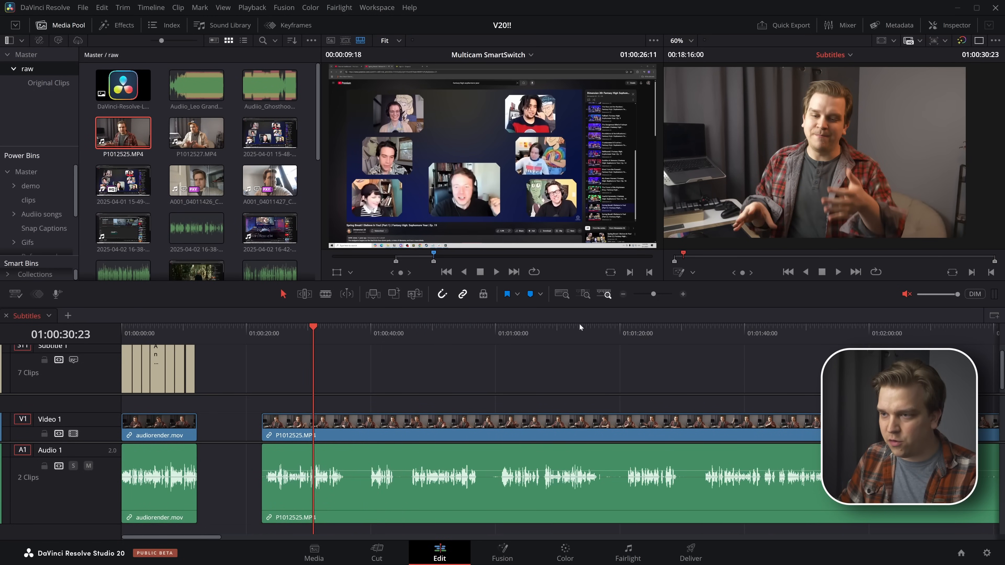
pyautogui.moveTo(579, 323); pyautogui.dragTo(663, 377)
pyautogui.hotkey('ctrl', 'b')
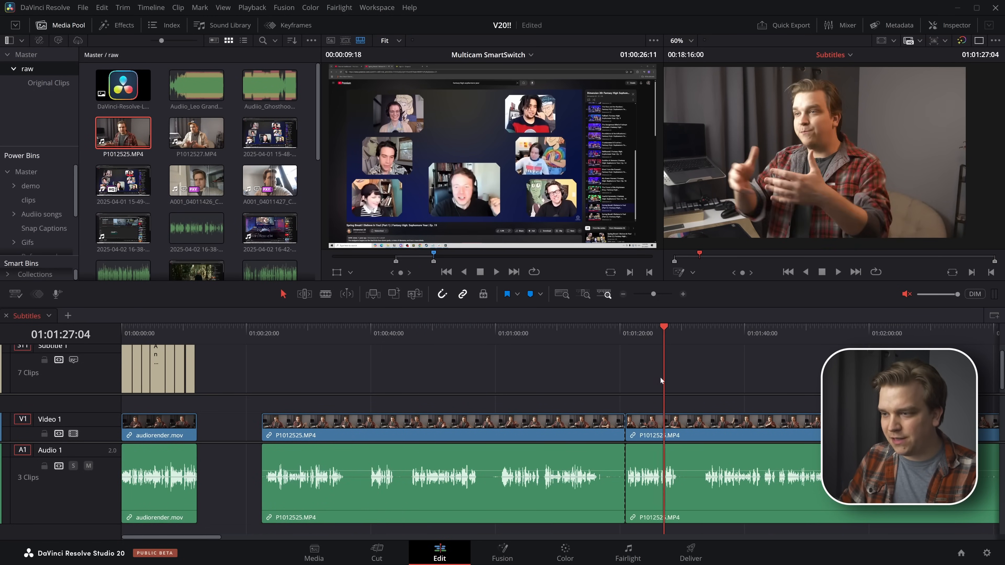
pyautogui.hotkey('ctrl', 'b')
pyautogui.click(637, 336)
pyautogui.click(650, 430)
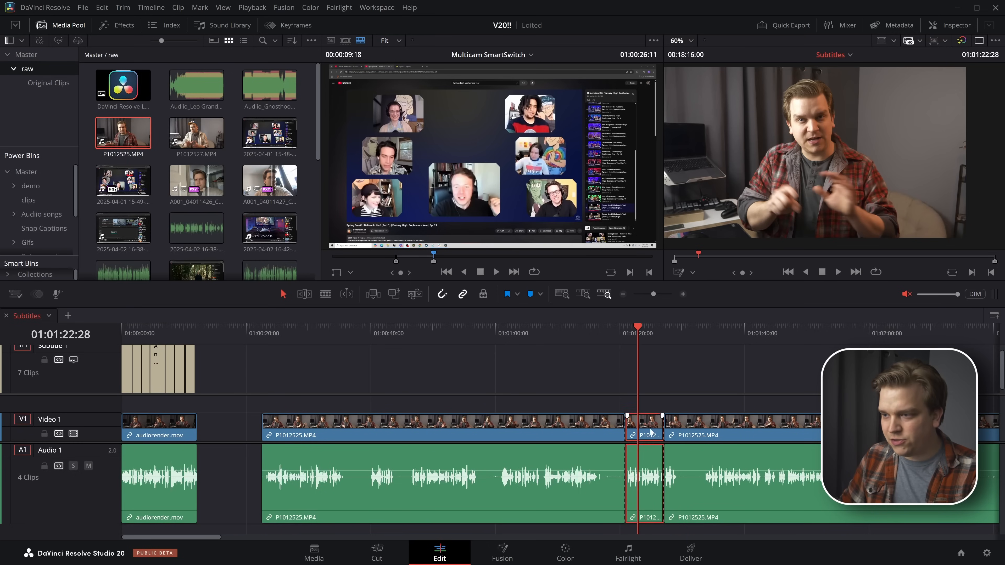
# Open the selected segment in Fusion and scrub the time ruler, including the source frames before frame 0
pyautogui.click(499, 552)
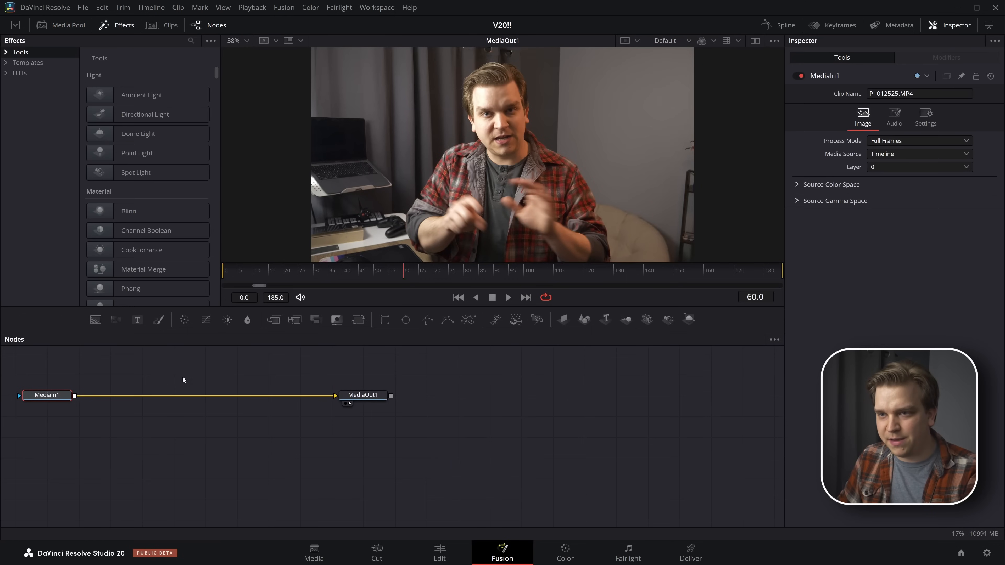
pyautogui.moveTo(278, 274); pyautogui.dragTo(264, 286)
pyautogui.click(297, 271)
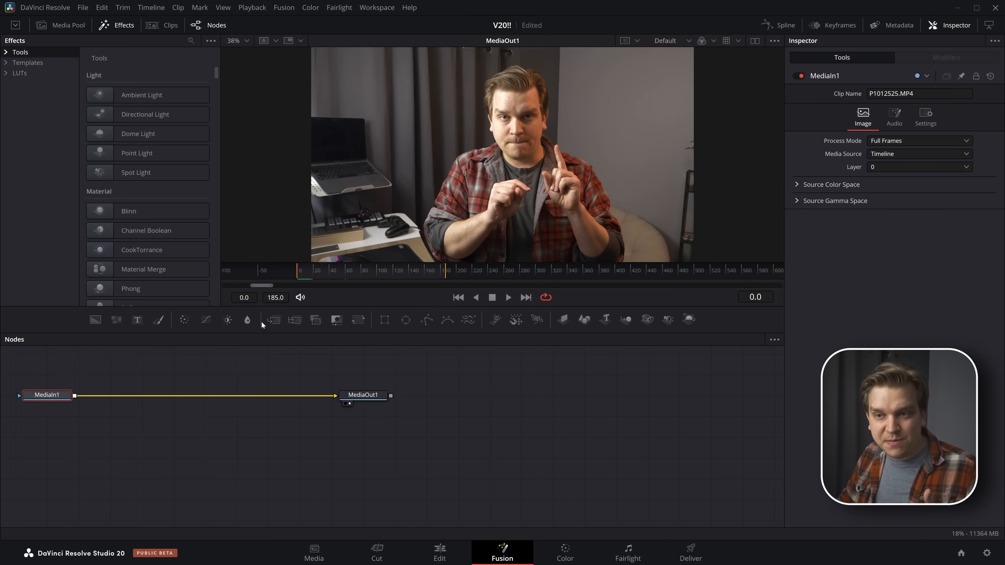
pyautogui.moveTo(260, 283); pyautogui.dragTo(150, 296)
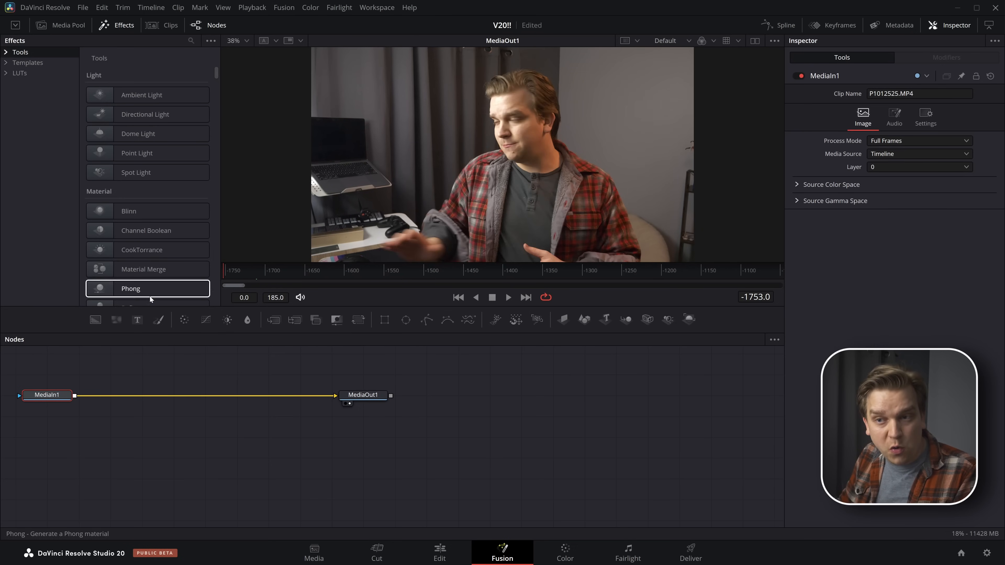
pyautogui.moveTo(244, 286); pyautogui.dragTo(246, 286)
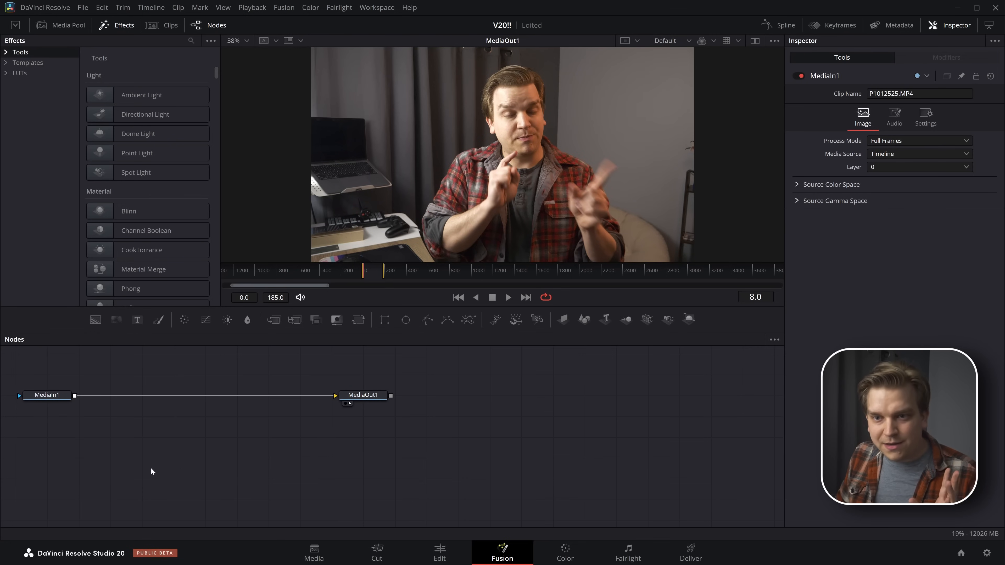
# Return to the Edit page and open the Project Settings for Fusion compositions
pyautogui.rightClick(50, 396)
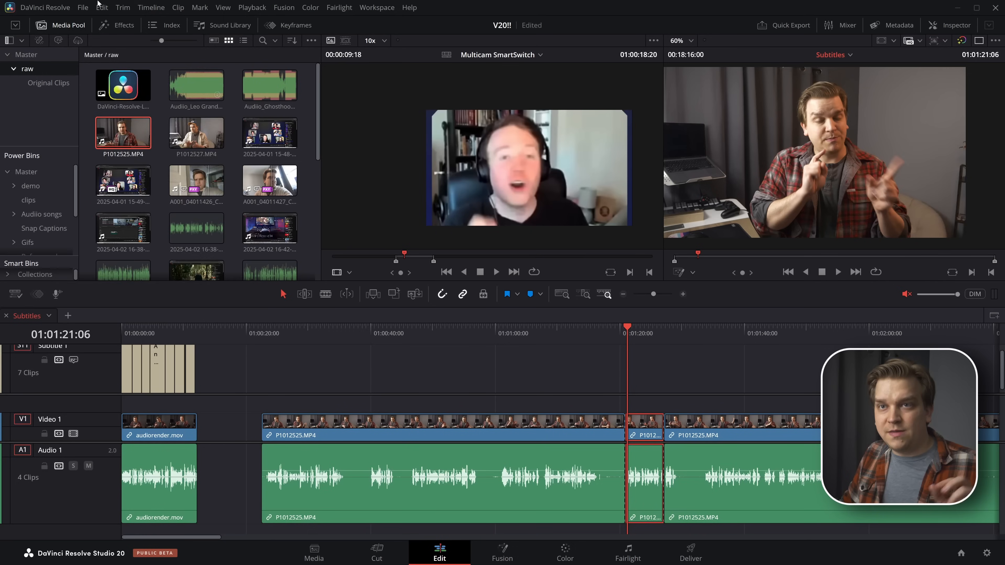
pyautogui.click(83, 7)
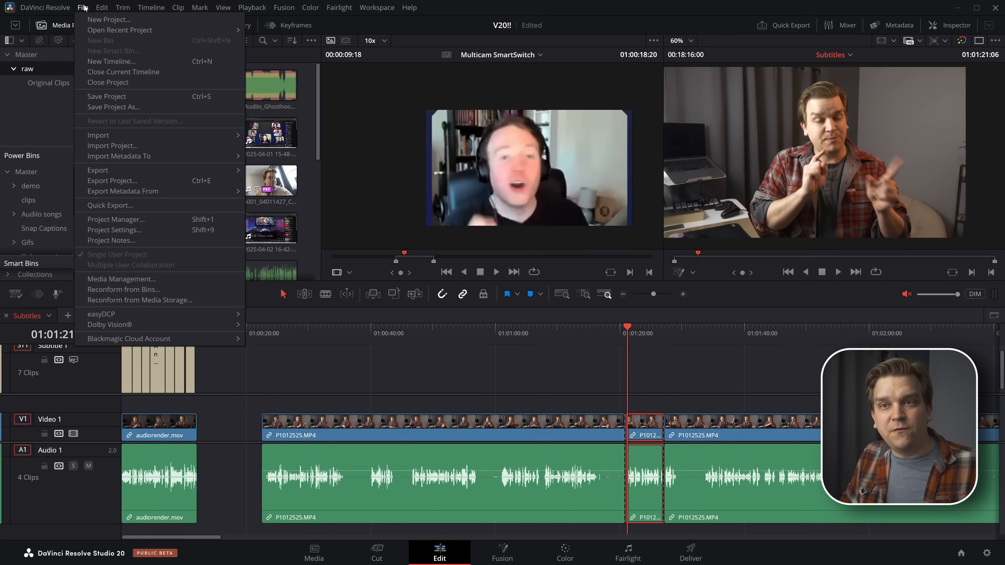
pyautogui.click(140, 231)
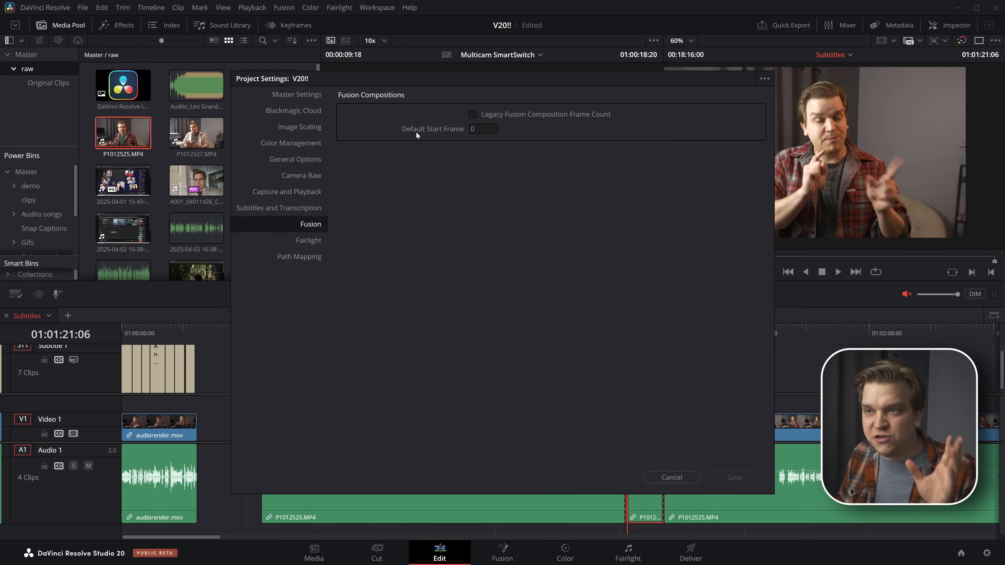